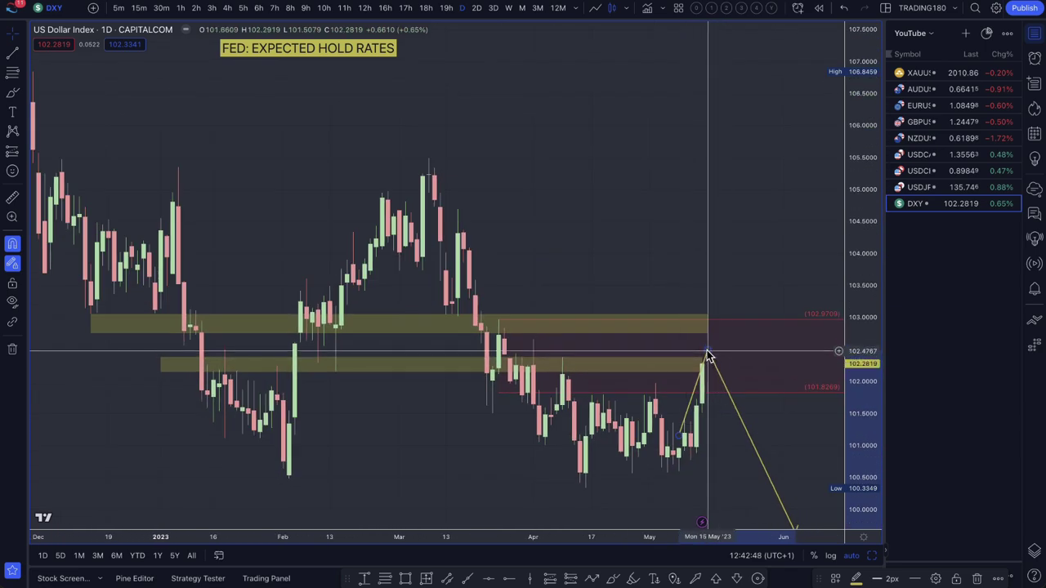
Move the peak of the projected path on the dollar index chart to 12 May at about 102.77.
left_click_drag(708, 338, 702, 331)
left_click(704, 336)
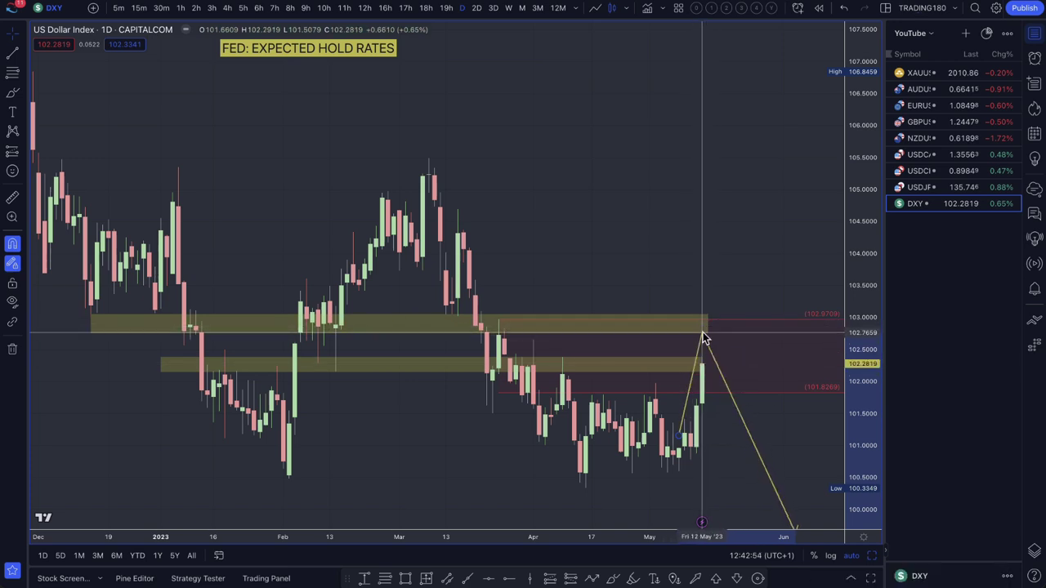
left_click(704, 336)
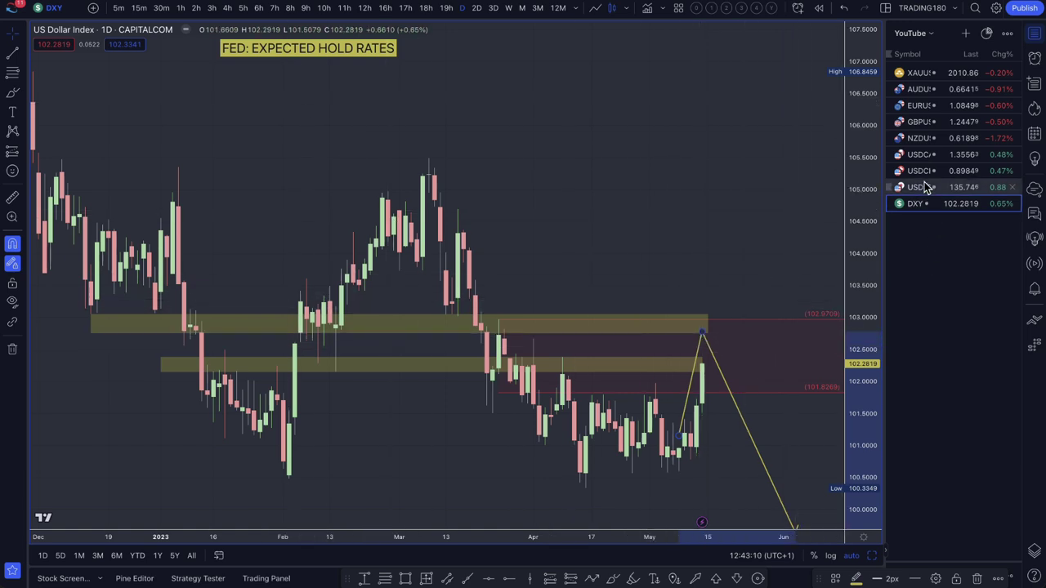
Extend the lower yellow zone to 5 June and the upper one to 7 June, and raise the path's peak to about 102.84.
scroll(701, 319, "up", 3)
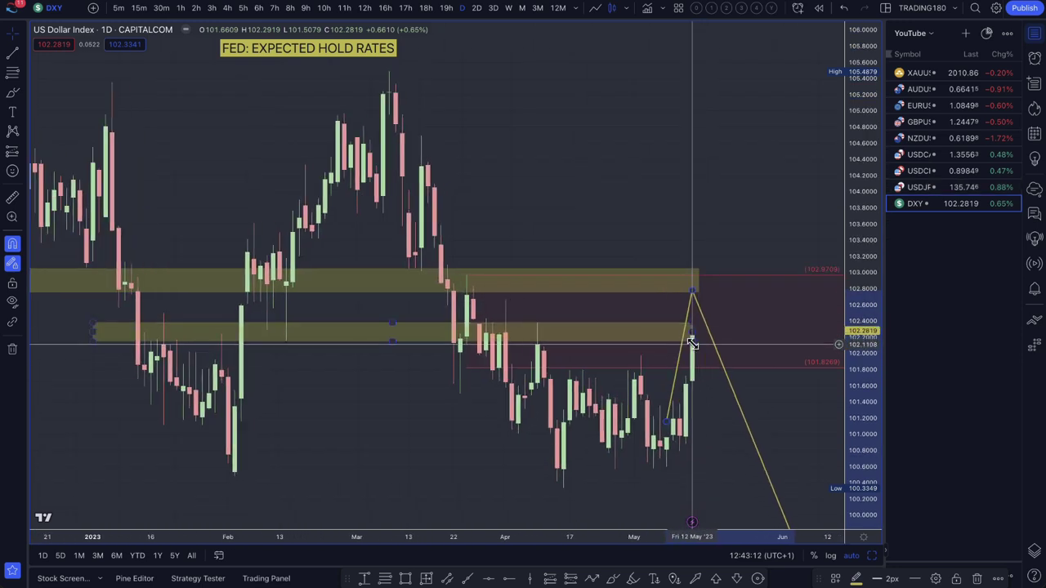
left_click_drag(692, 333, 796, 333)
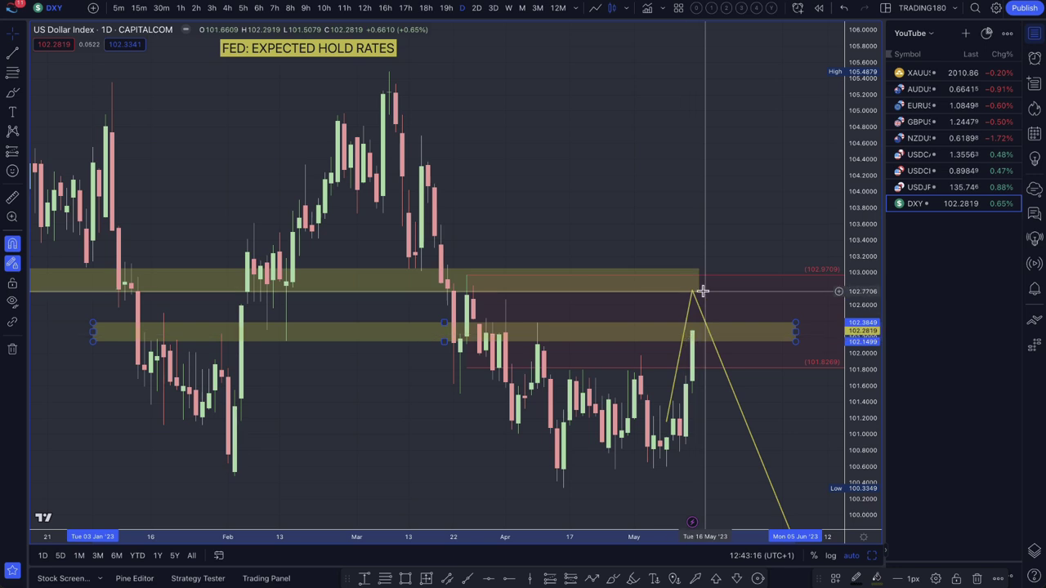
left_click_drag(700, 281, 808, 288)
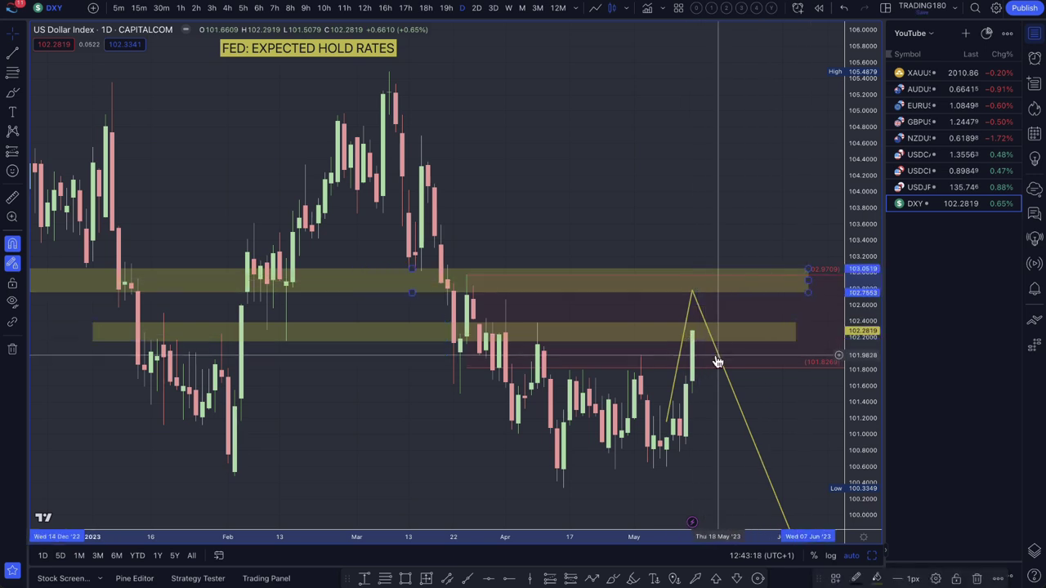
left_click(694, 295)
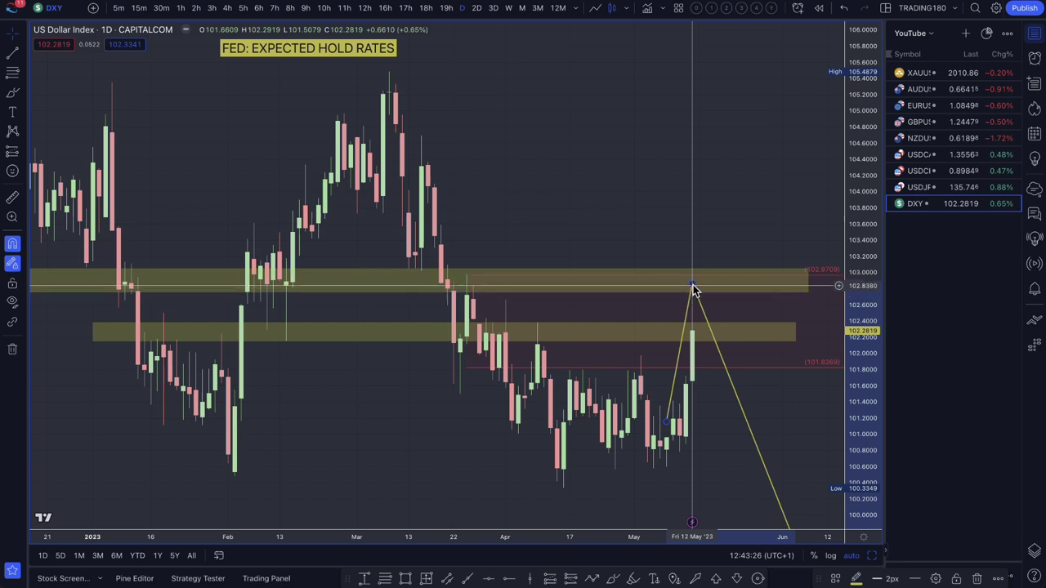
Switch to the USDJPY chart and move the FED/BOJ note up and further left, away from the recent price action.
left_click(930, 190)
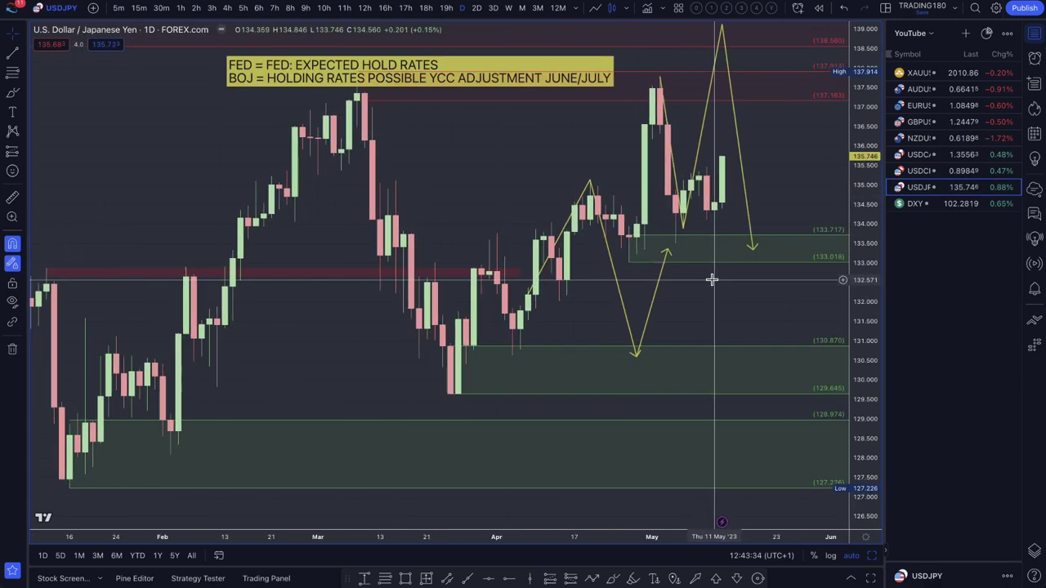
left_click_drag(293, 64, 219, 49)
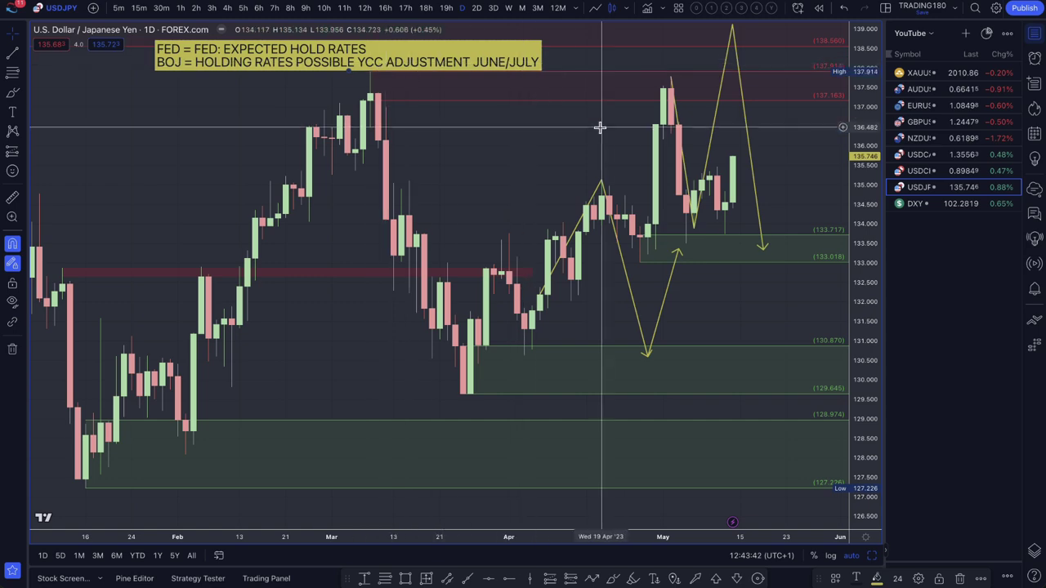
Lower the peak of the USDJPY projected path to about 137.53 on 15 May.
scroll(600, 127, "up", 3)
scroll(600, 128, "up", 2)
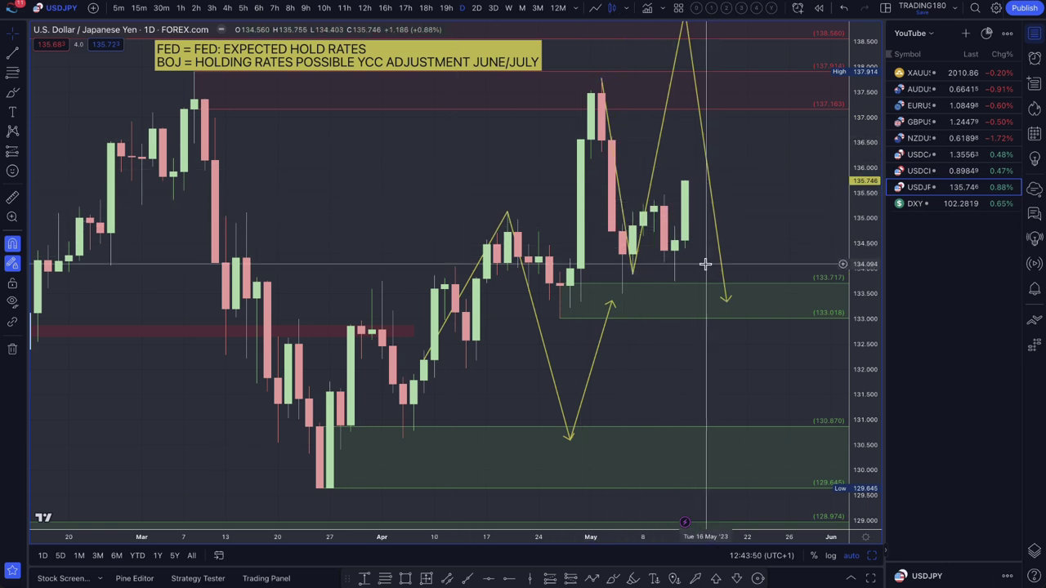
scroll(735, 245, "down", 2)
scroll(719, 205, "down", 2)
scroll(667, 184, "down", 3)
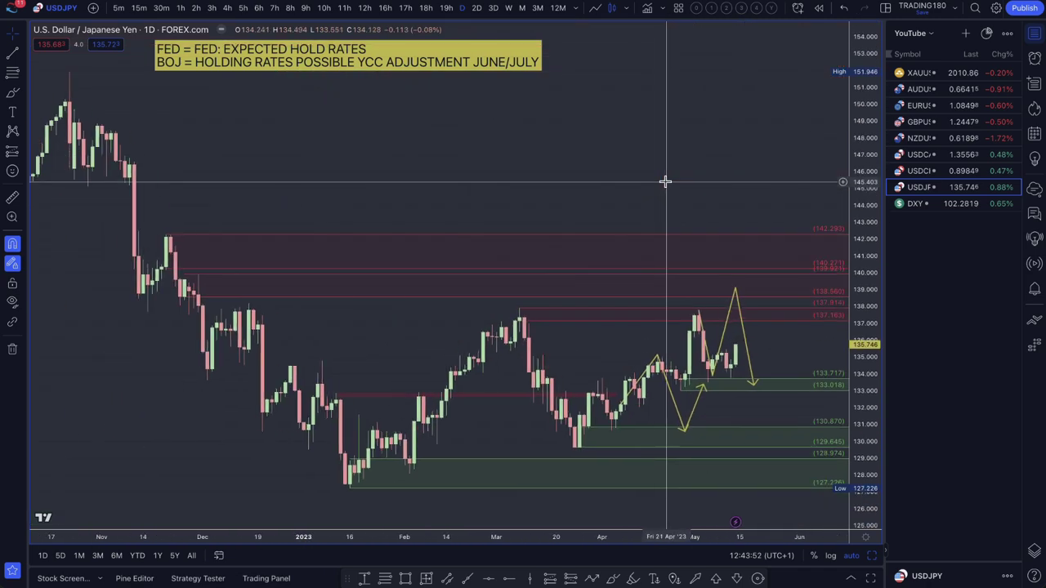
scroll(712, 262, "up", 1)
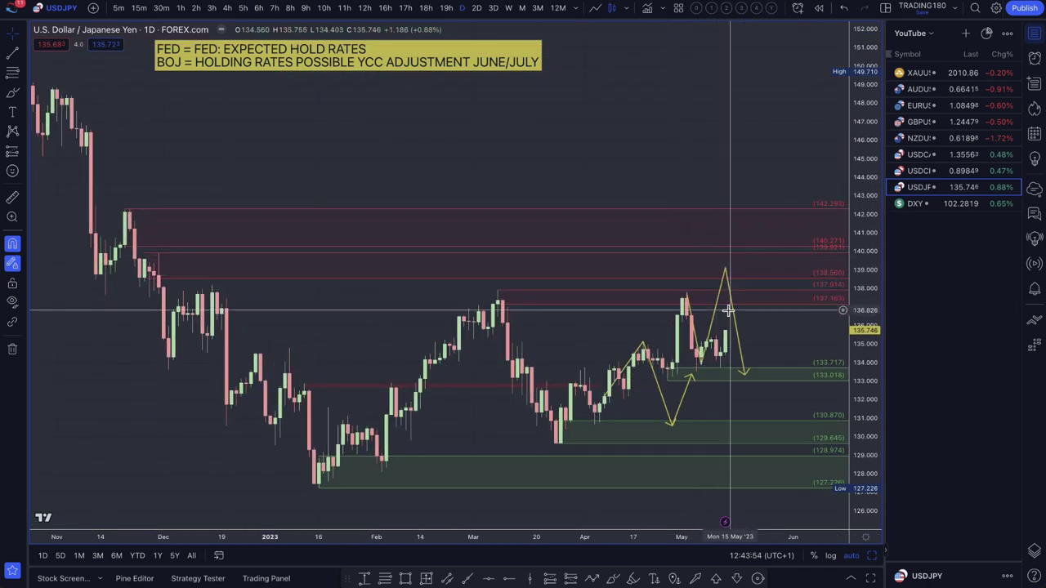
mouse_move(731, 273)
left_mouse_down()
mouse_move(730, 294)
mouse_move(299, 299)
mouse_move(409, 327)
mouse_move(750, 304)
mouse_move(730, 299)
left_mouse_up()
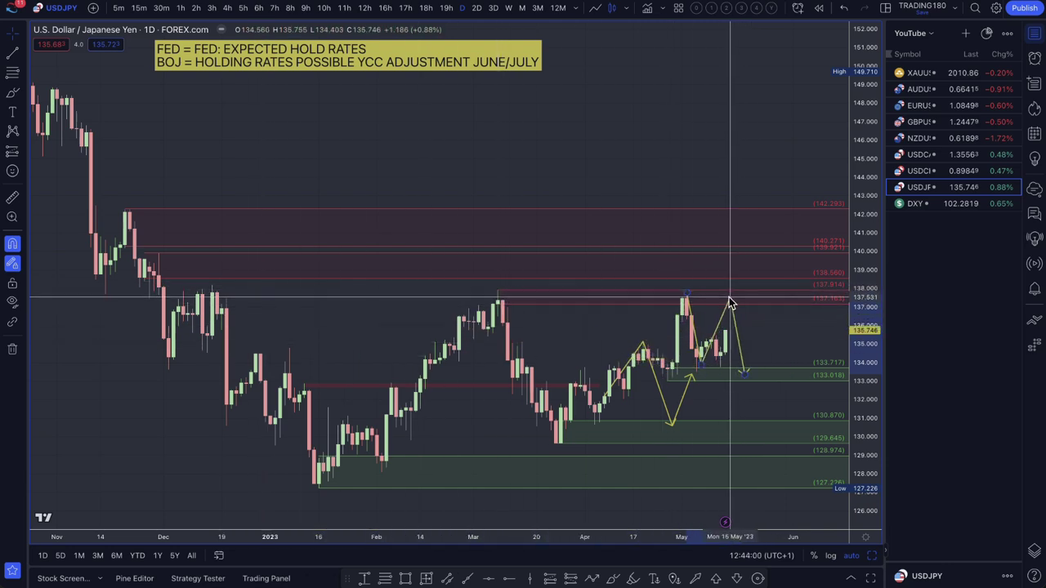
Re-anchor the supply zone at the March high to the 15 December 2022 high, spanning 136.643 to 138.175.
left_click_drag(501, 310, 246, 318)
left_click(217, 311)
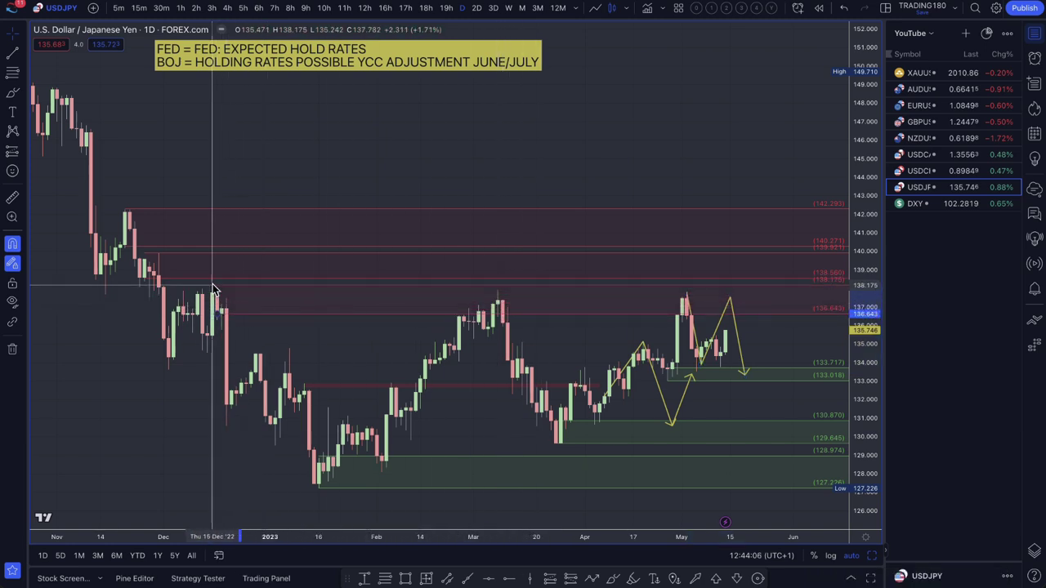
left_click_drag(217, 291, 212, 286)
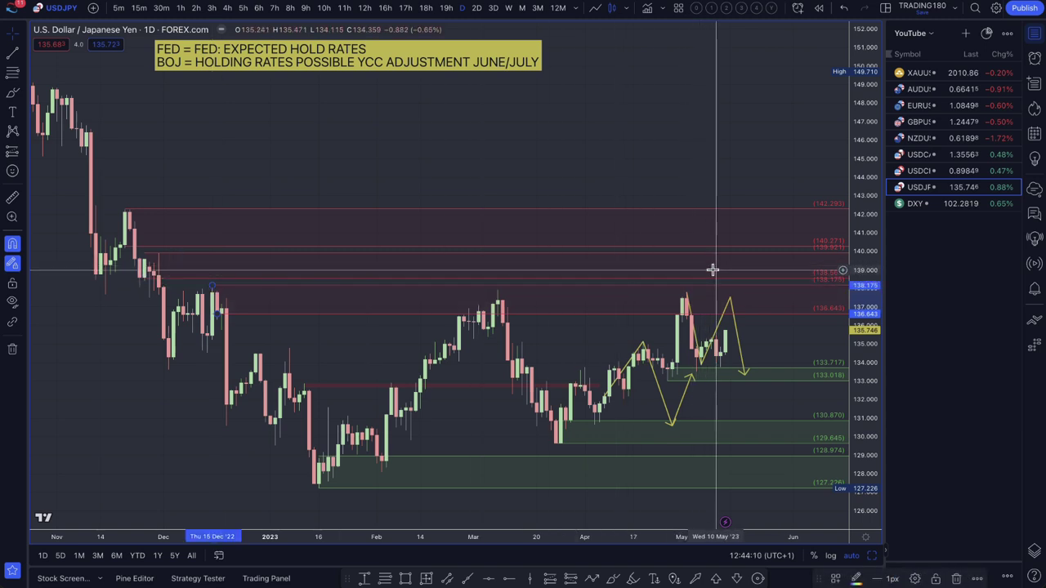
Try the projected path's peak at about 139, and settle it at about 137.6 on 15 May.
left_click_drag(732, 301, 731, 272)
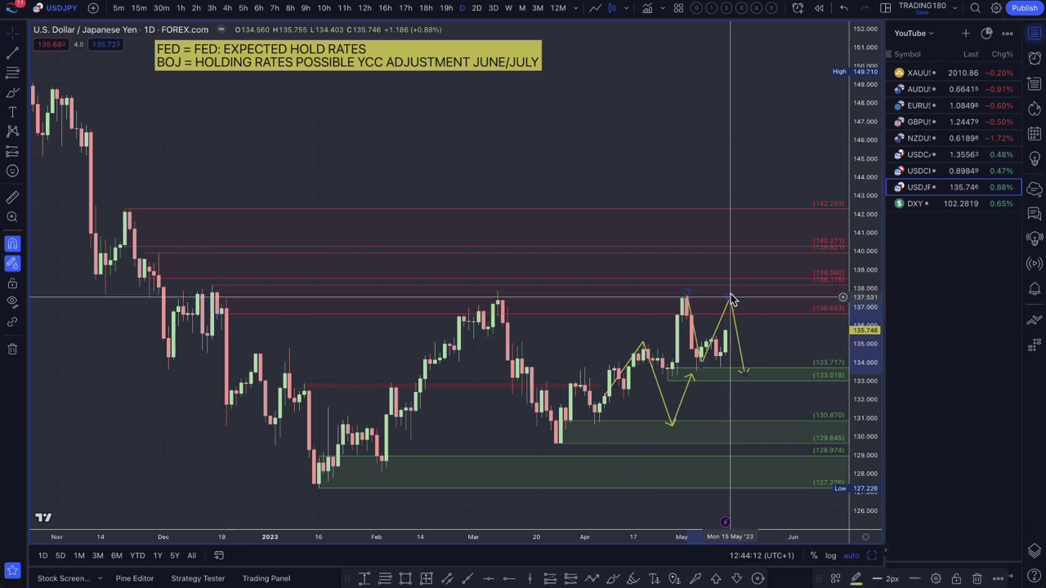
scroll(706, 291, "up", 2)
scroll(708, 244, "down", 2)
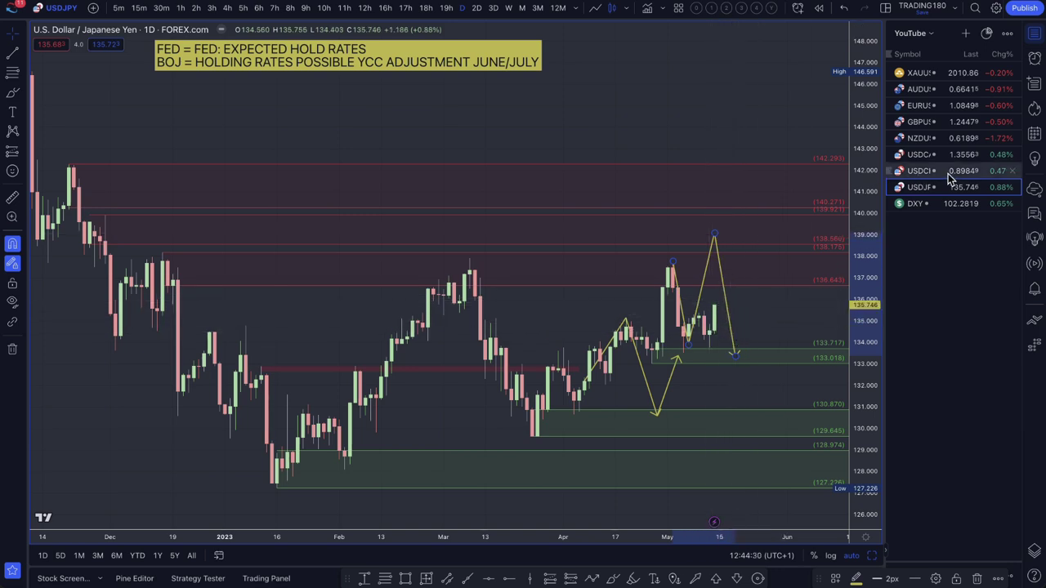
left_click_drag(716, 237, 726, 245)
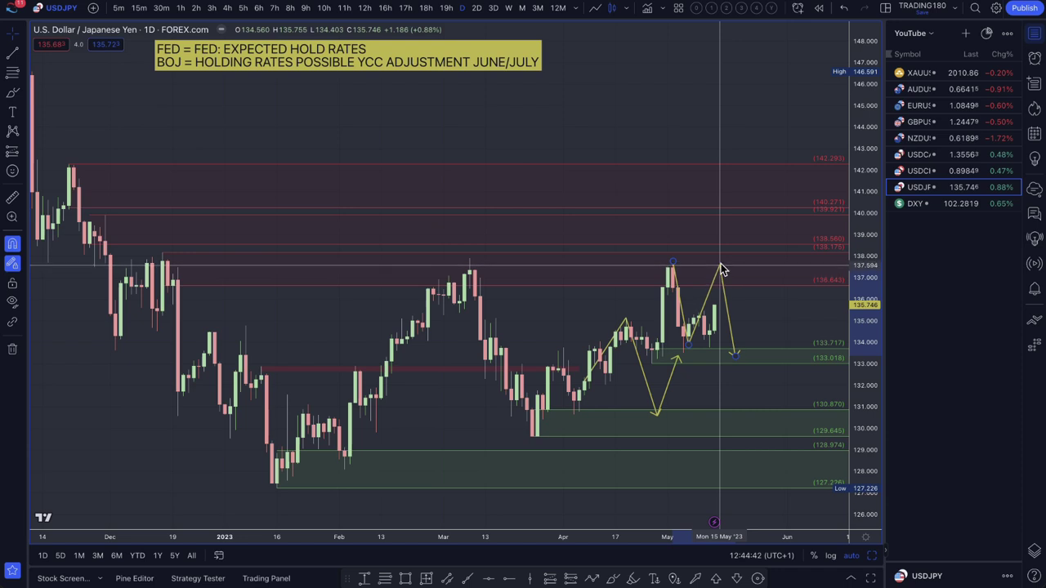
mouse_move(723, 274)
left_mouse_down()
mouse_move(450, 253)
mouse_move(182, 264)
mouse_move(732, 263)
mouse_move(720, 269)
left_mouse_up()
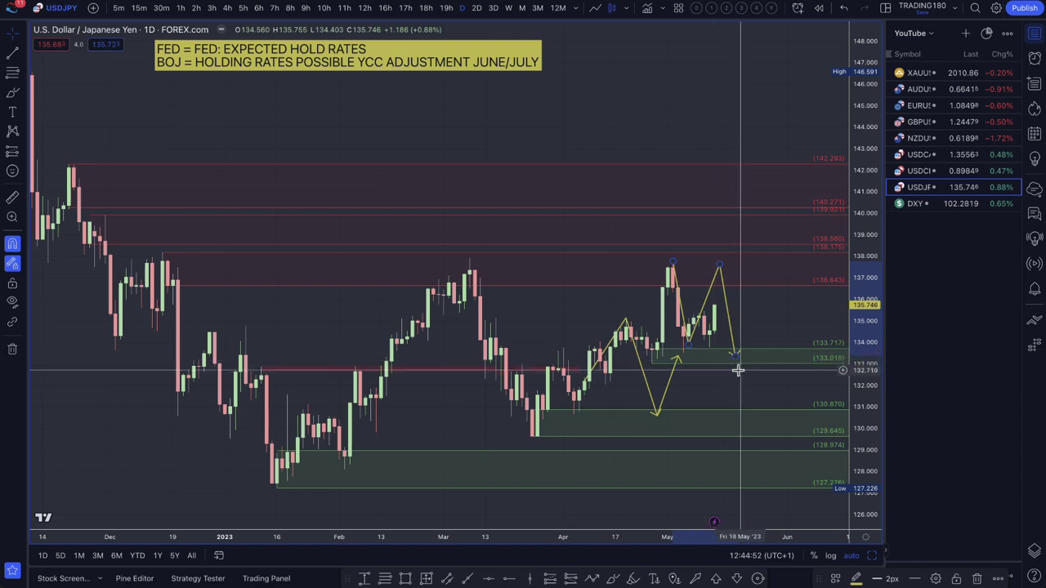
Delete the two older projection arrows drawn over the April candles, around the 130.870 demand zone.
scroll(718, 364, "up", 3)
mouse_move(707, 248)
left_mouse_down()
mouse_move(634, 241)
mouse_move(699, 245)
left_mouse_up()
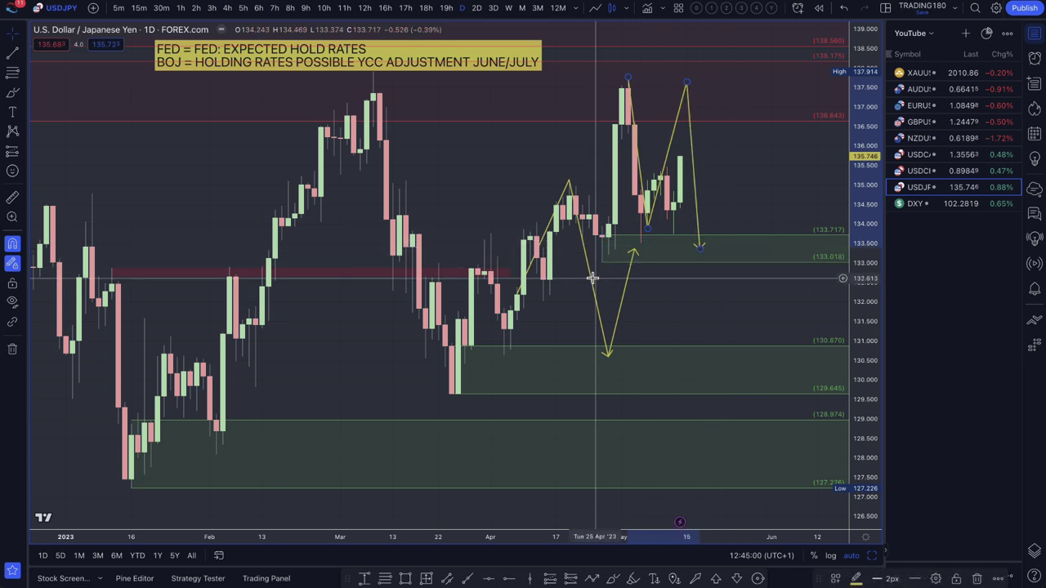
key("Escape")
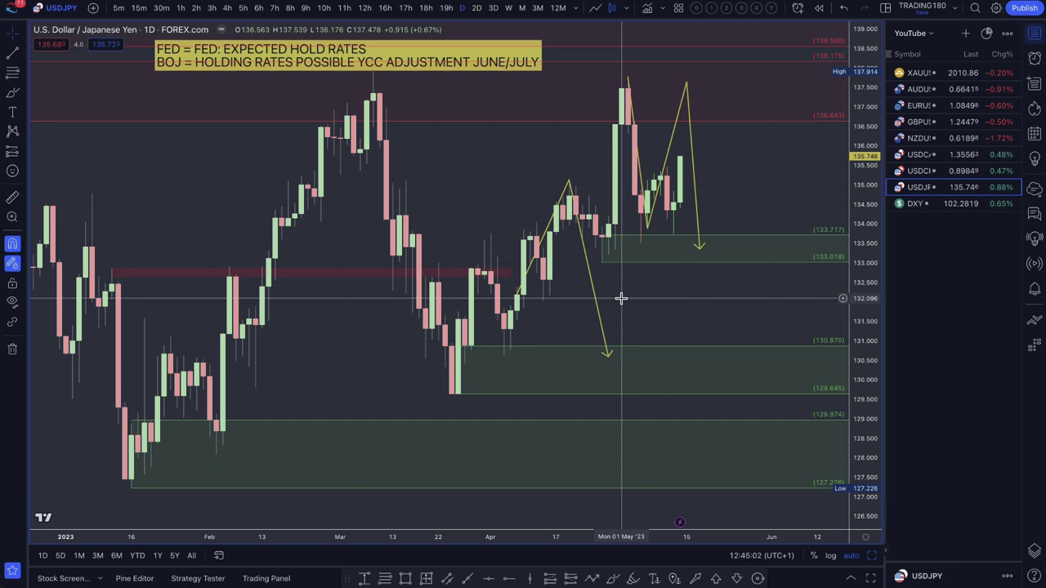
left_click(595, 288)
key("Delete")
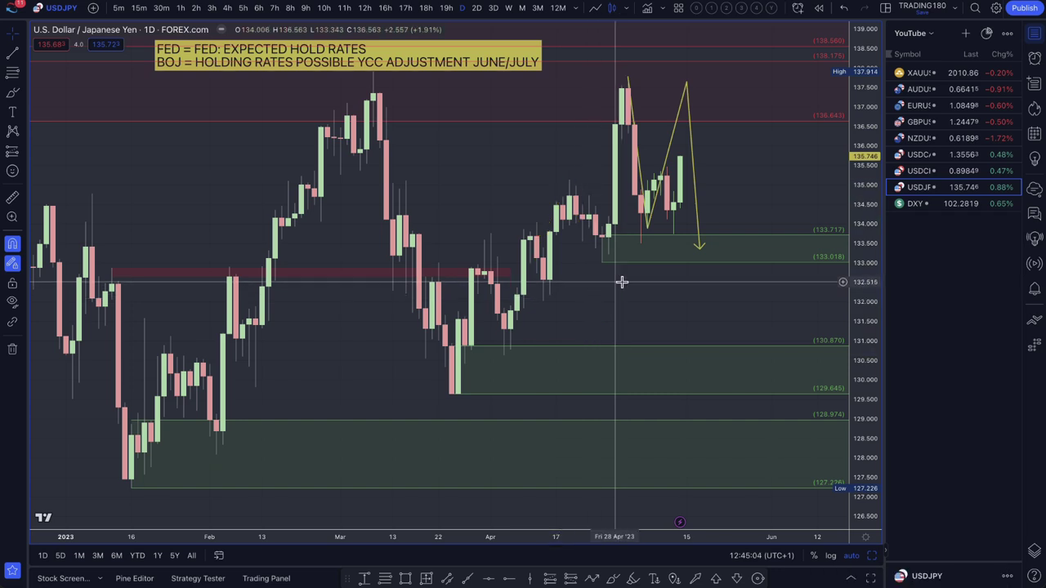
Draw a Path from the projection arrow's tip in the 133.018–133.717 demand zone up to about 135.5.
left_click(23, 93)
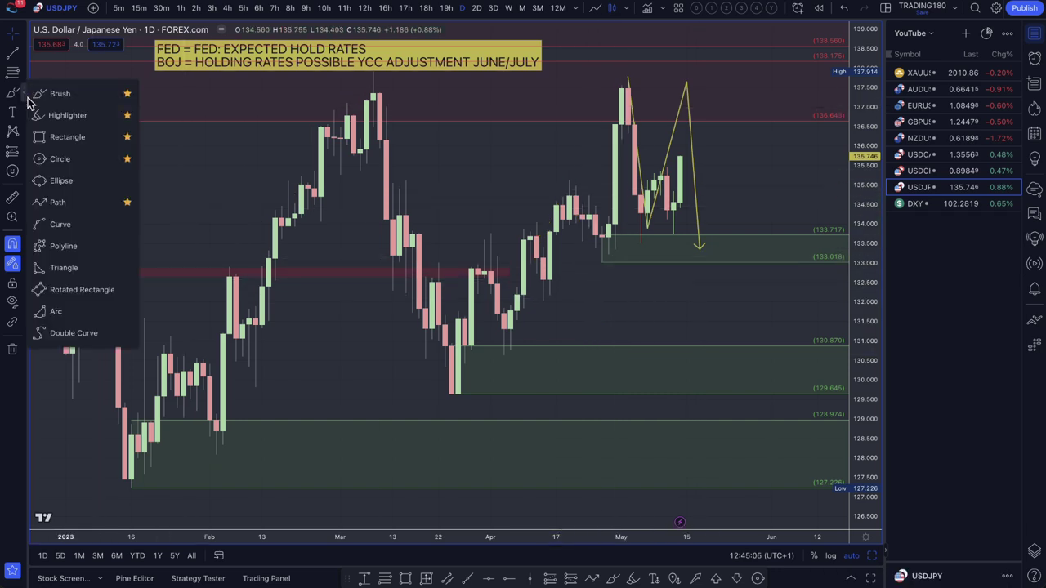
left_click(55, 204)
left_click(699, 249)
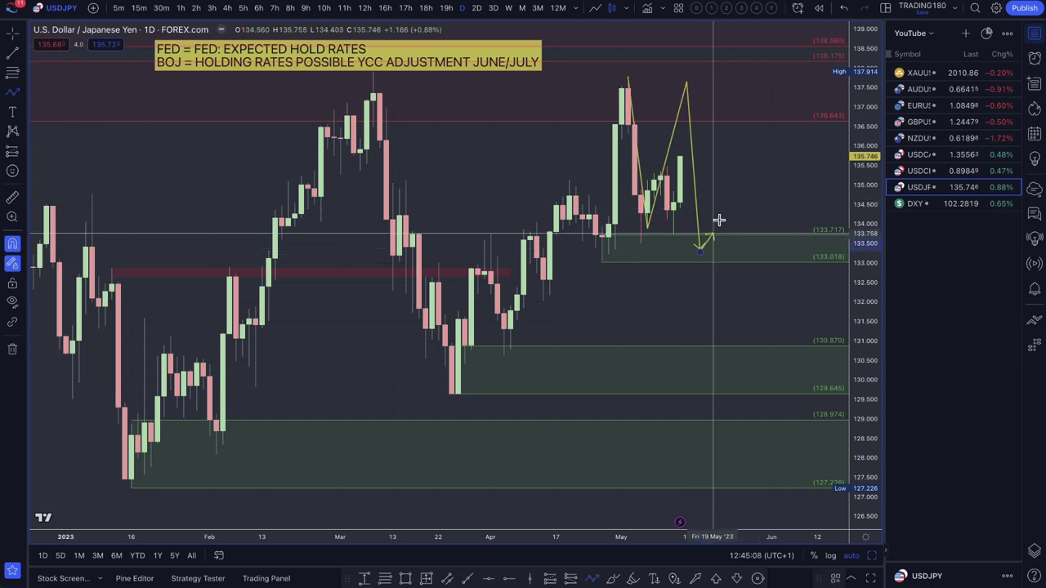
double_click(745, 162)
On the USDCHF chart, move the projected path to start at the latest candle and shift the FED/SNB note up and left.
key("Up")
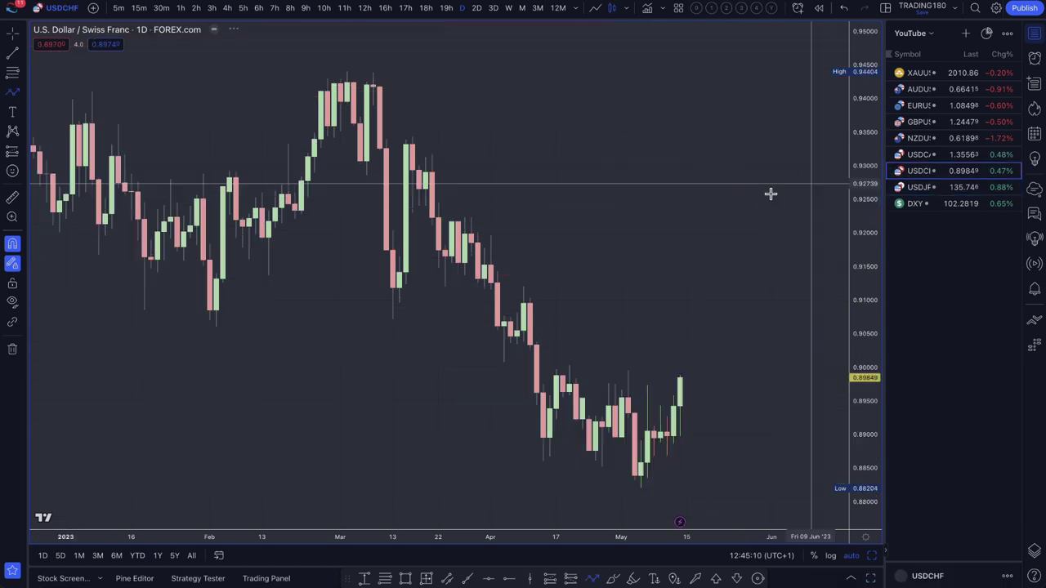
scroll(607, 253, "up", 5)
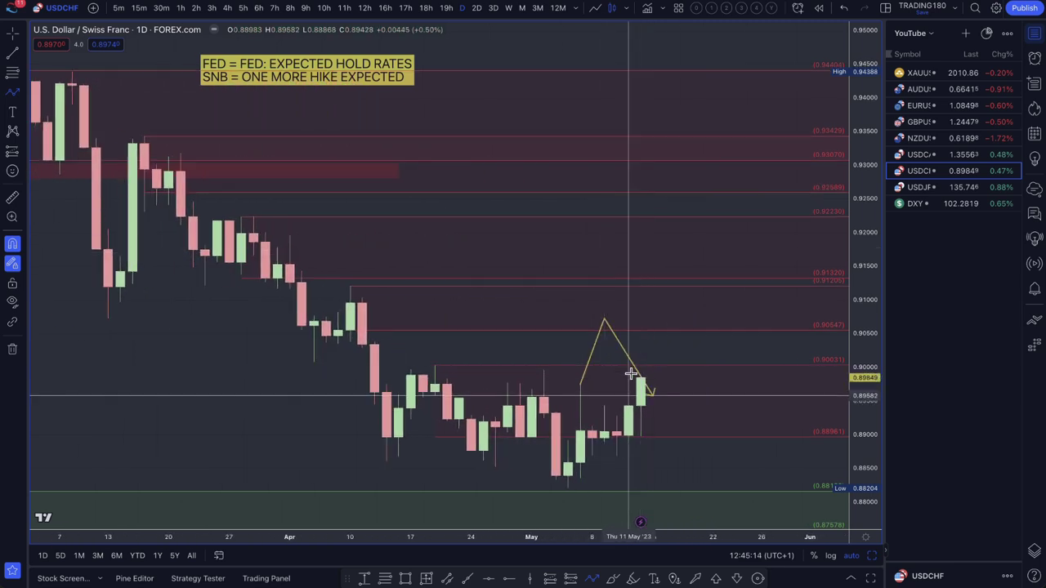
left_click_drag(631, 362, 691, 353)
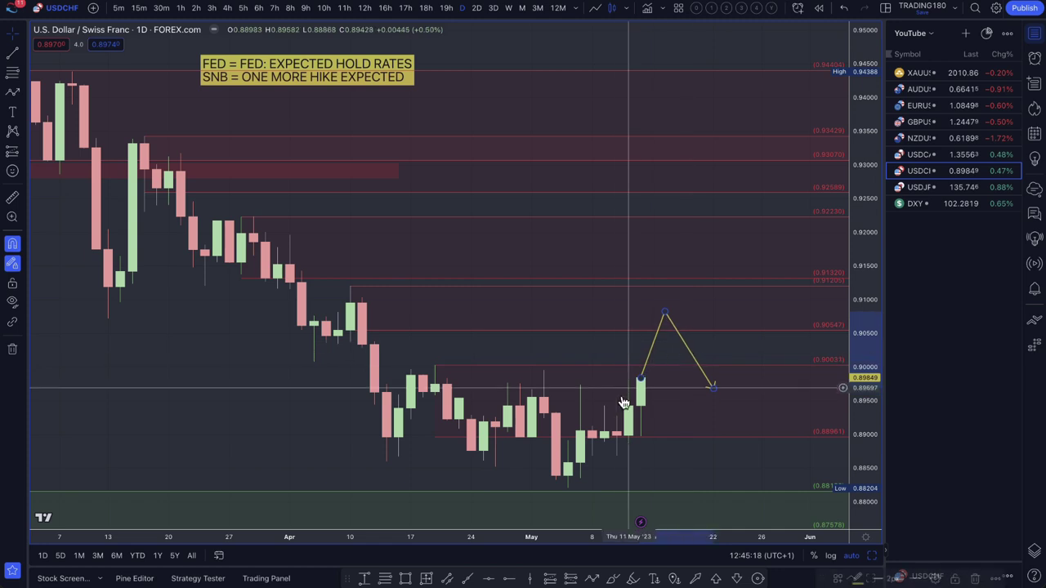
scroll(627, 388, "down", 4)
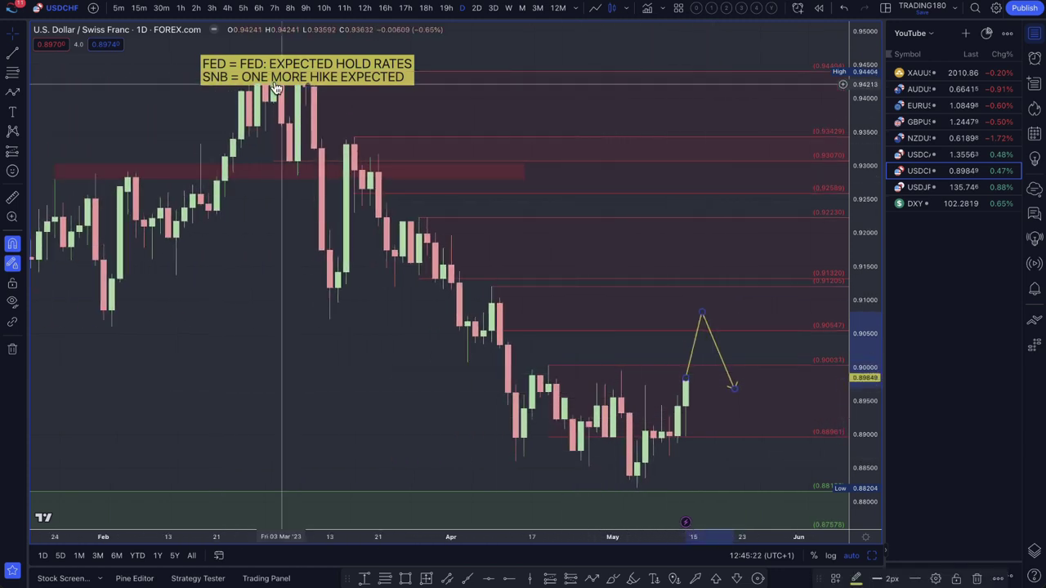
left_click_drag(227, 79, 176, 69)
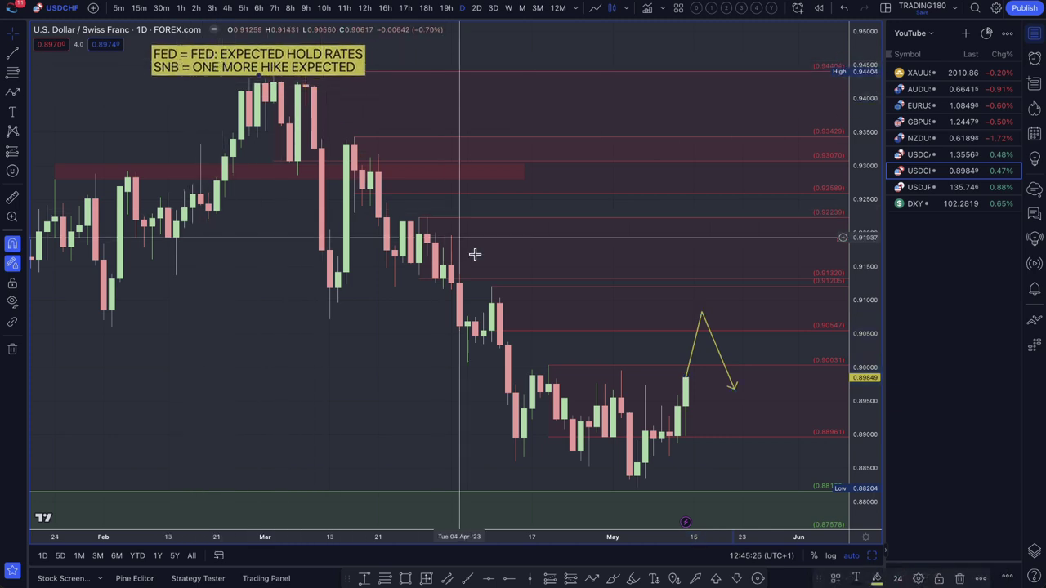
Reshape the USDCHF projected path to peak at about 0.908 and end at about 0.894 around 24 May.
scroll(624, 393, "down", 2)
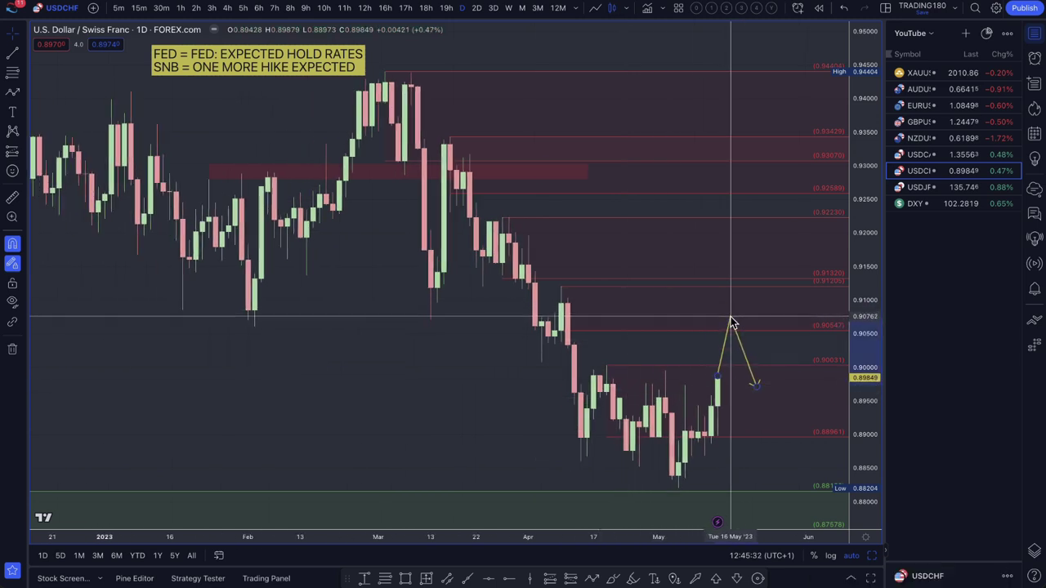
mouse_move(730, 324)
left_mouse_down()
mouse_move(725, 343)
mouse_move(731, 303)
left_mouse_up()
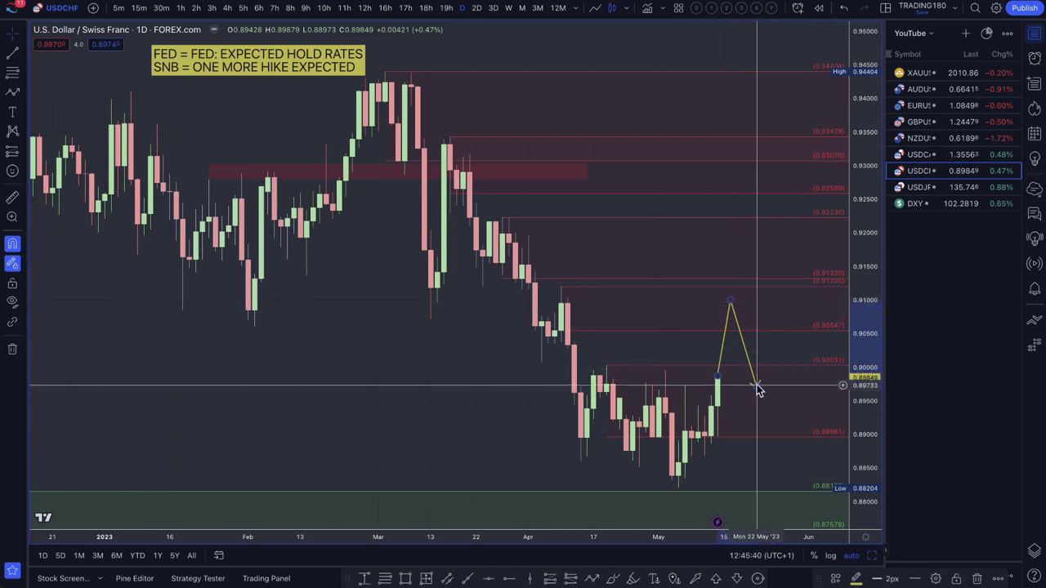
left_click_drag(758, 390, 772, 410)
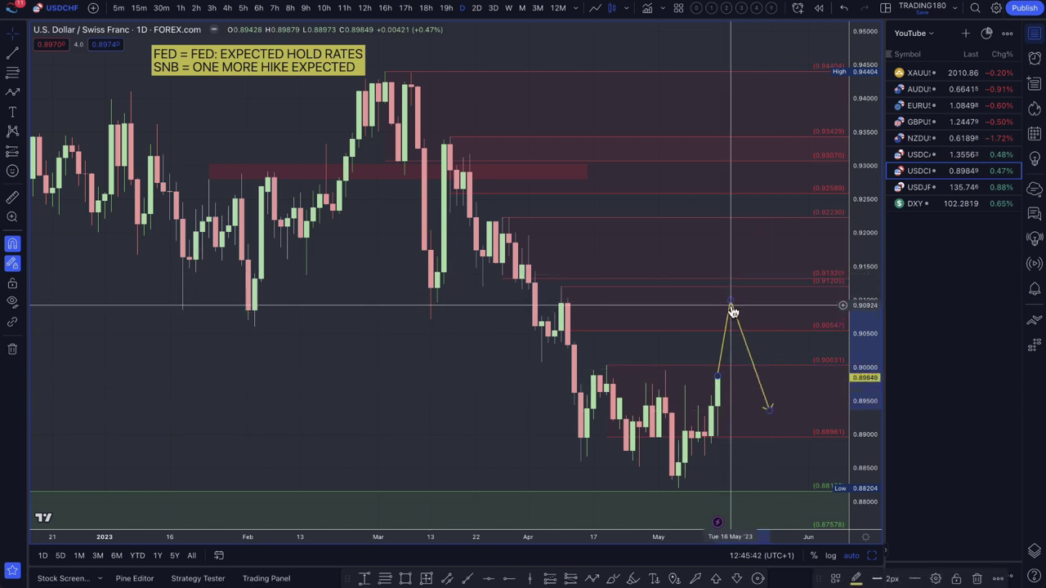
mouse_move(730, 304)
left_mouse_down()
mouse_move(732, 333)
mouse_move(733, 299)
mouse_move(733, 313)
left_mouse_up()
Draw a rectangle from 17 January to 29 May between 0.90663 and 0.90853, and apply the EQUAL HIGHS/LOWS drawing template.
scroll(684, 311, "down", 5)
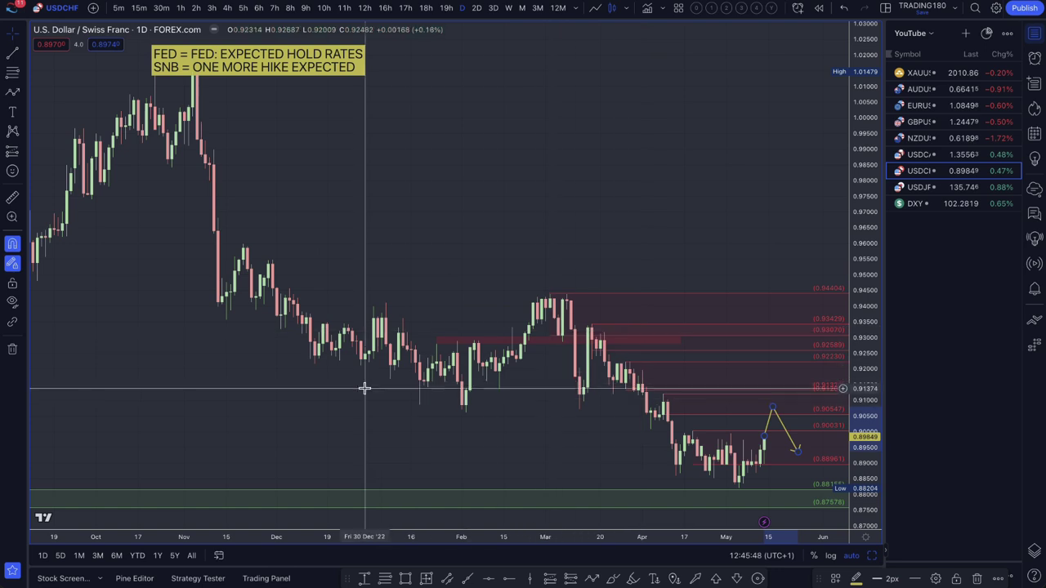
left_click(22, 97)
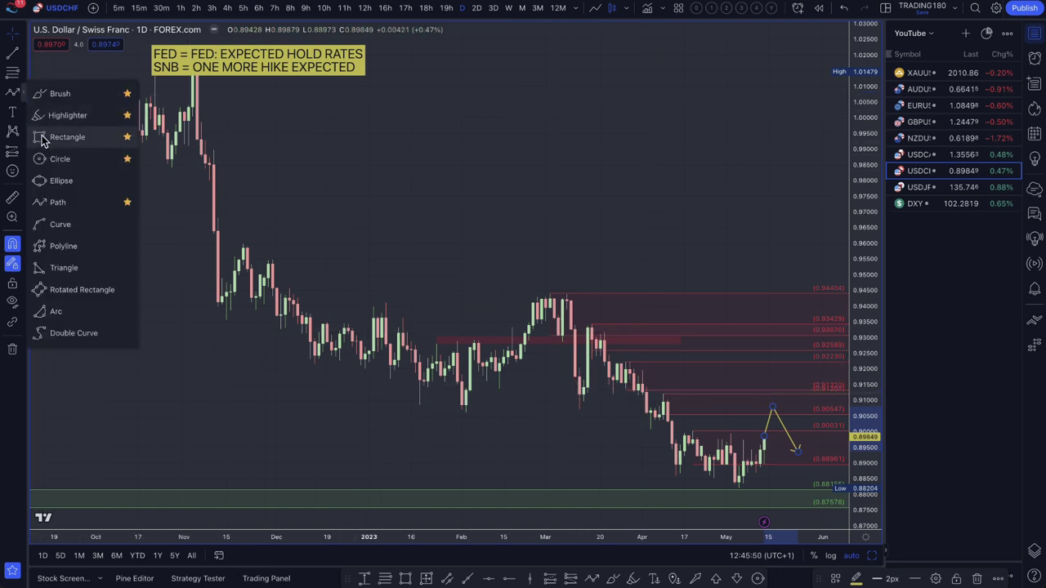
left_click(49, 138)
mouse_move(416, 406)
left_mouse_down()
mouse_move(736, 482)
mouse_move(782, 421)
mouse_move(810, 411)
left_mouse_up()
left_click(854, 573)
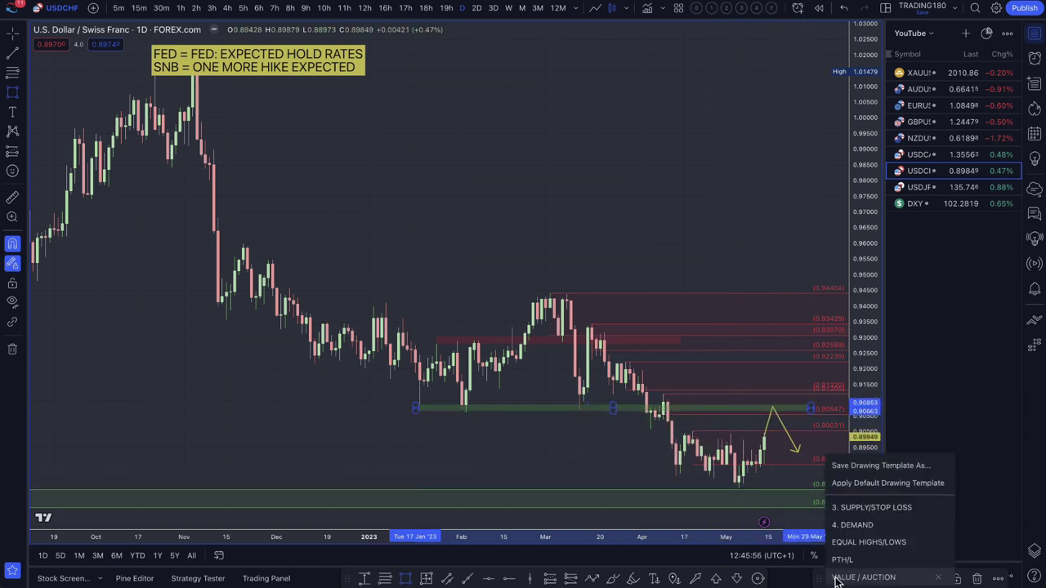
left_click(863, 543)
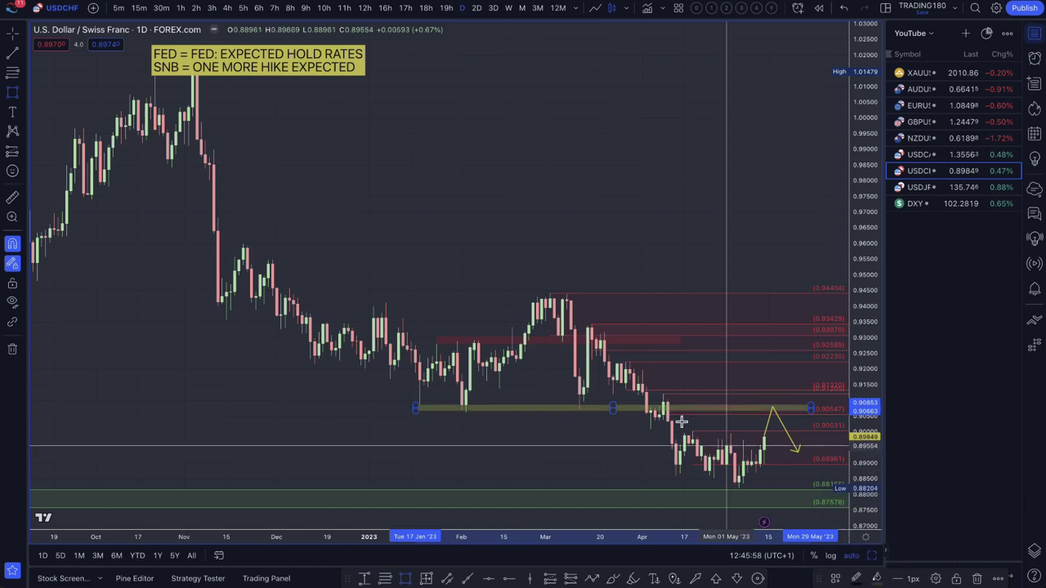
Raise the top of the new USDCHF zone to 0.90940 and set the projected path's peak at about 0.9071.
scroll(556, 315, "up", 5)
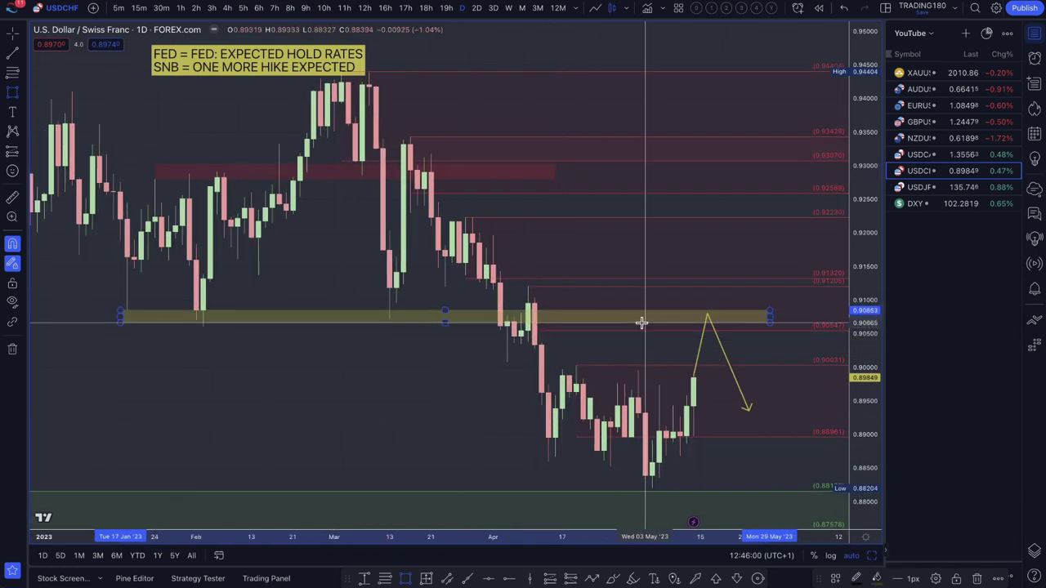
left_click_drag(769, 309, 770, 305)
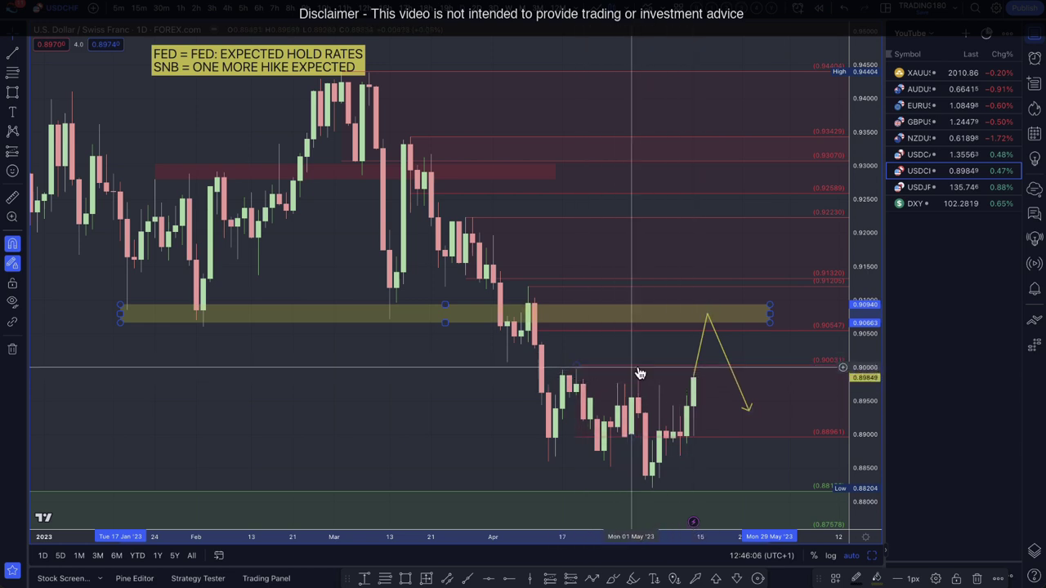
mouse_move(710, 318)
left_mouse_down()
mouse_move(702, 366)
mouse_move(708, 320)
left_mouse_up()
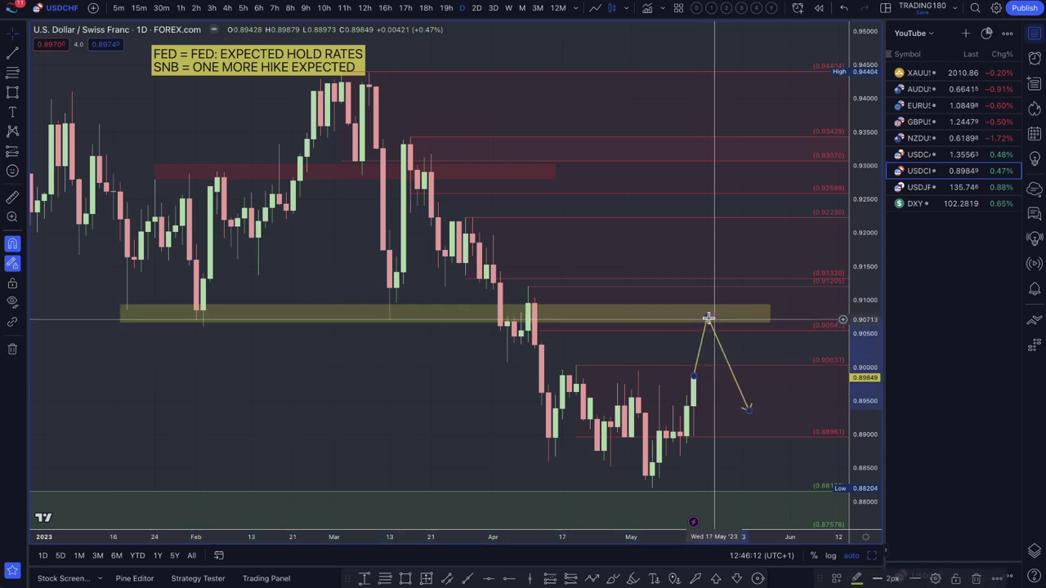
On the USDCAD daily chart, adjust the lower projected path's low to about 1.3235 and the upper path's peak to about 1.3565 at the latest candle.
left_click(934, 157)
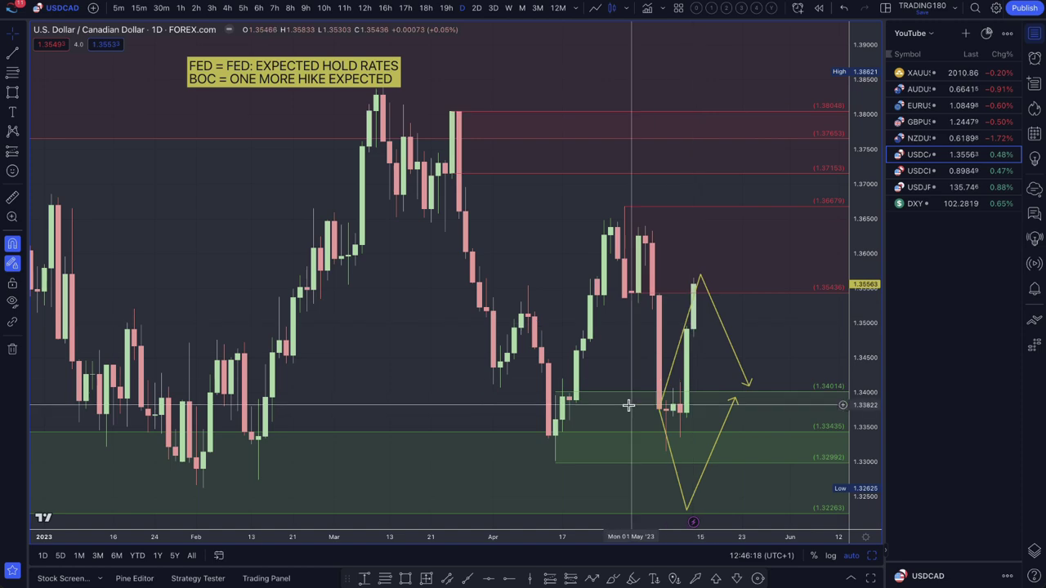
scroll(678, 430, "down", 3)
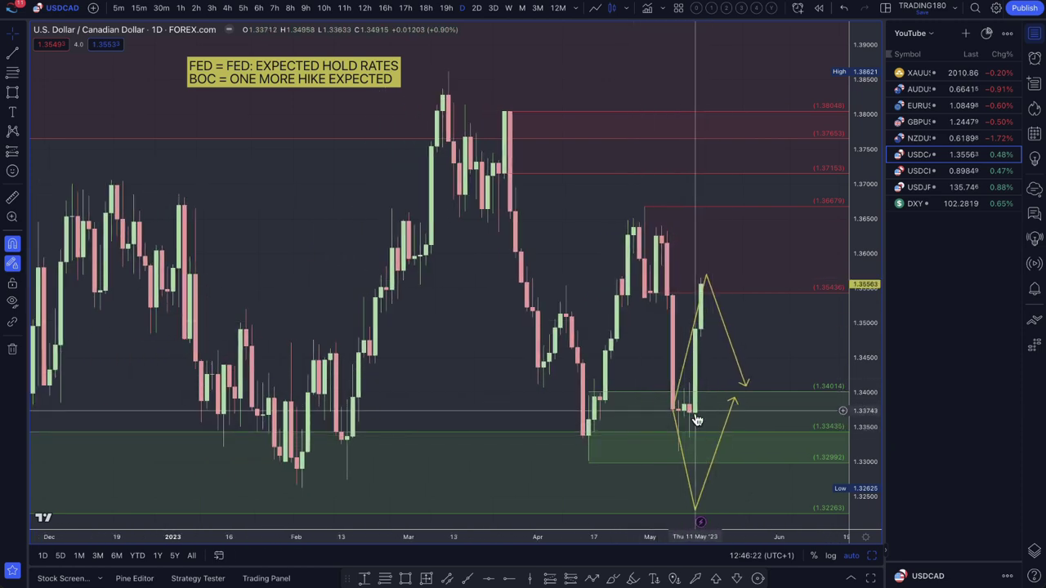
scroll(695, 413, "down", 2)
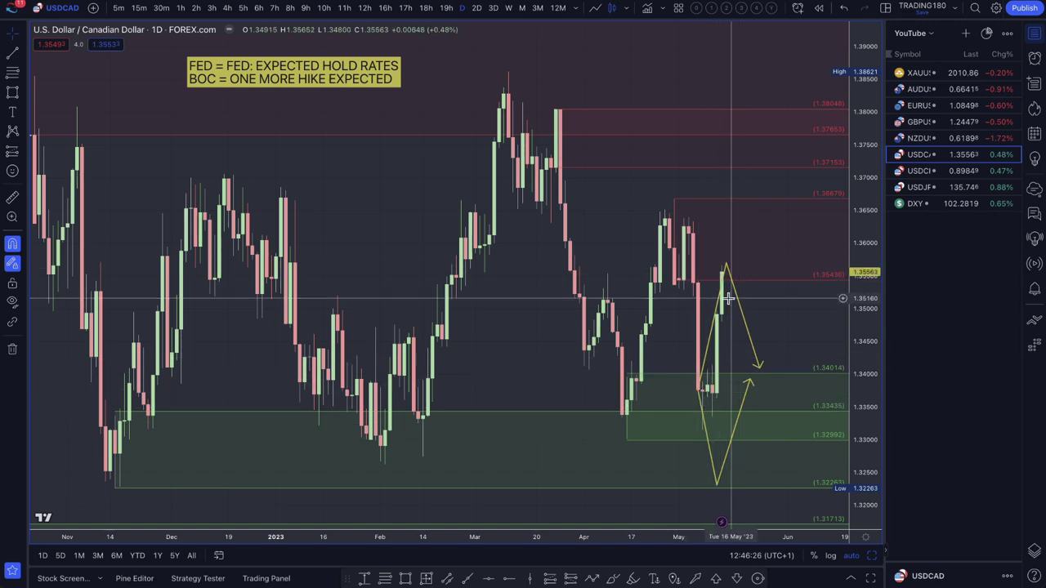
scroll(708, 357, "up", 3)
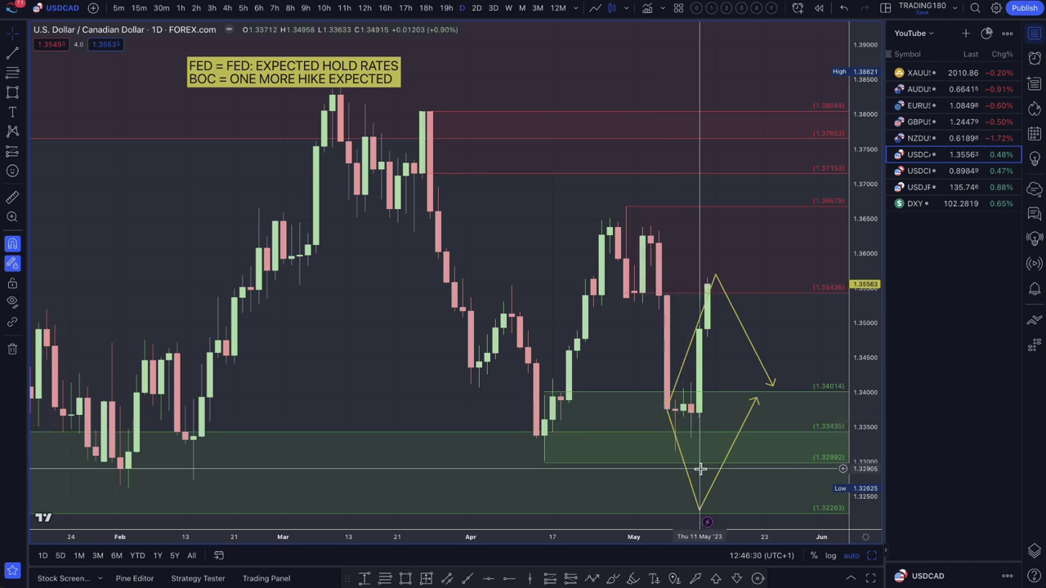
scroll(725, 474, "down", 2)
scroll(727, 483, "down", 3)
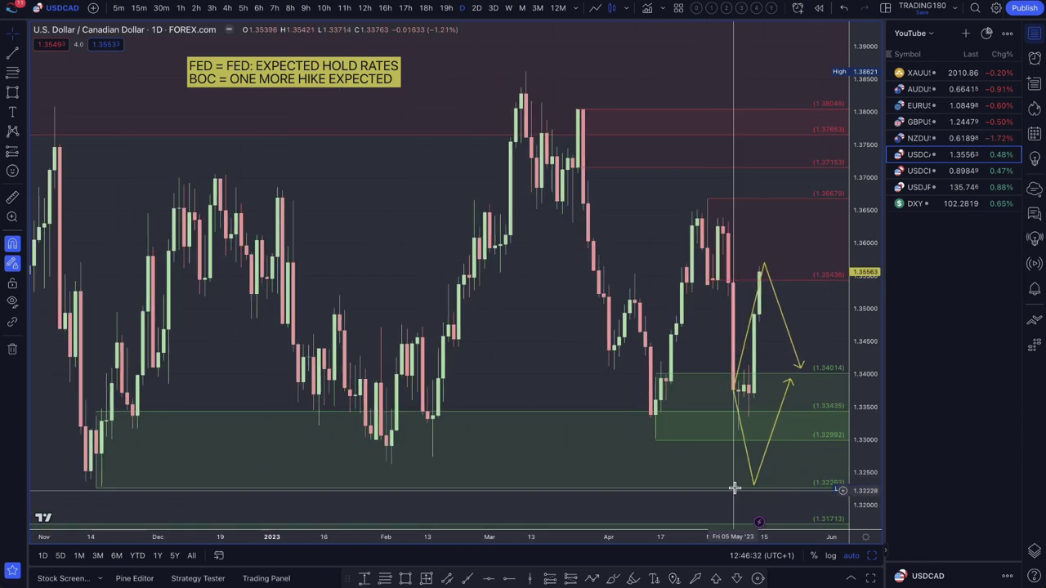
left_click_drag(754, 487, 754, 482)
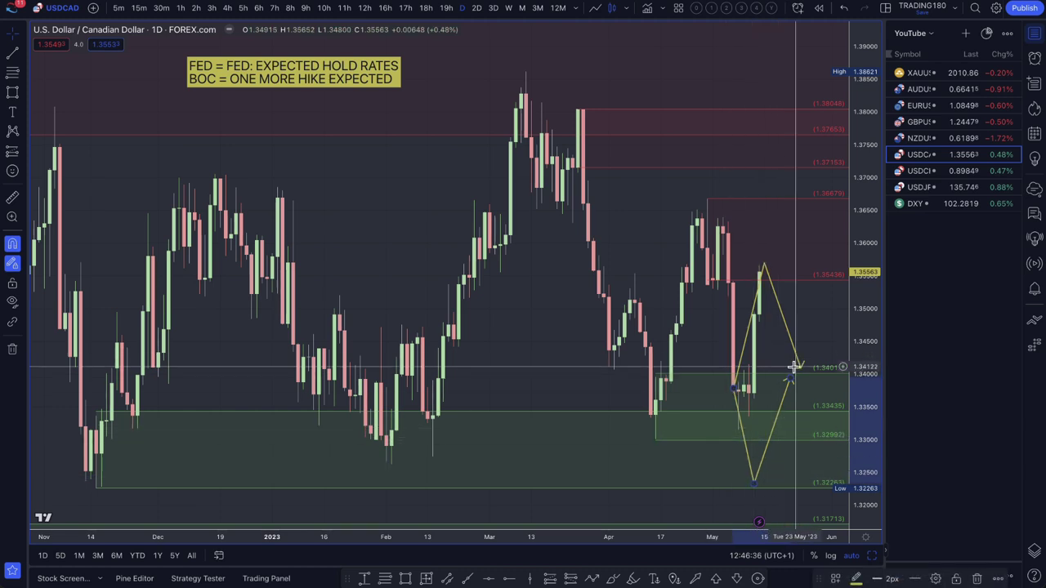
left_click_drag(765, 266, 764, 244)
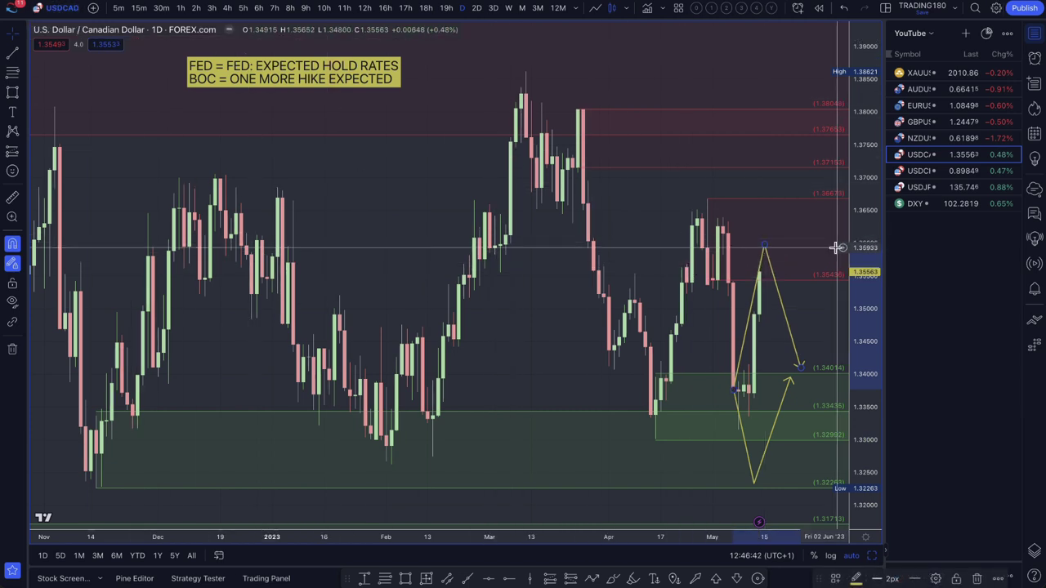
key("ctrl+z")
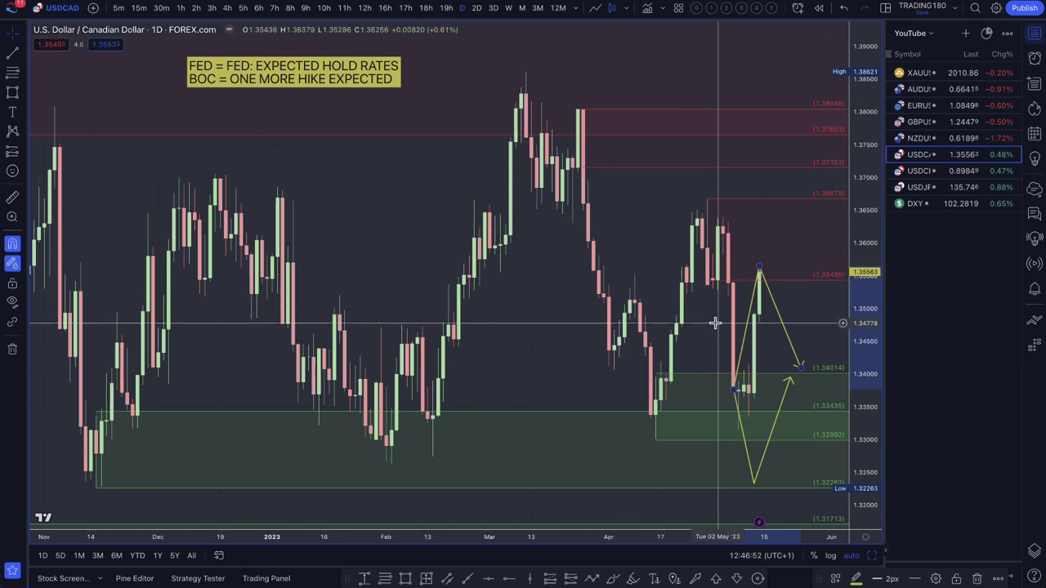
Open the text of the USDCAD chart's FED/BOC note for editing.
scroll(795, 318, "up", 2)
scroll(795, 318, "up", 3)
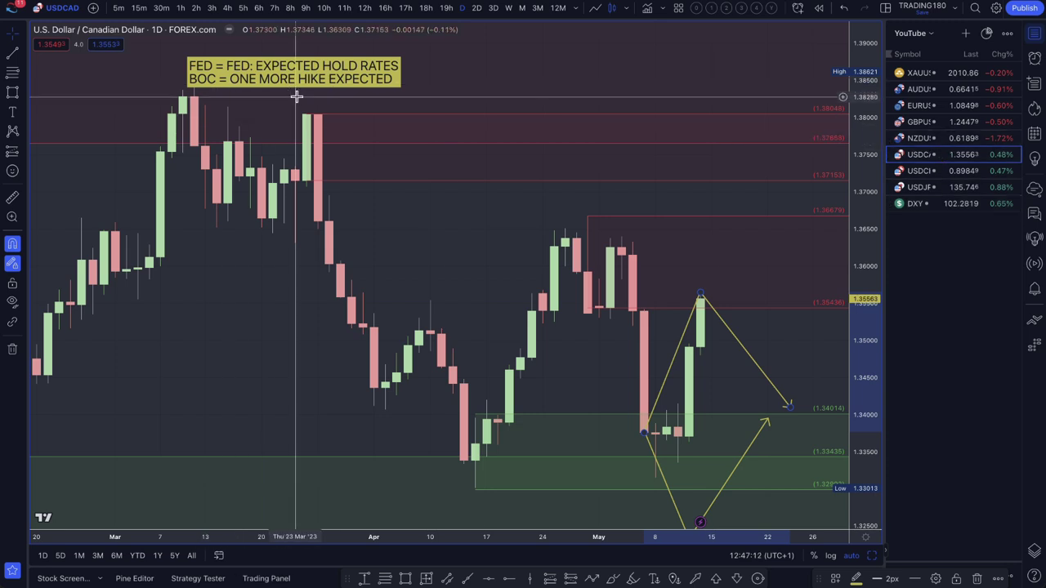
double_click(340, 85)
left_click(557, 247)
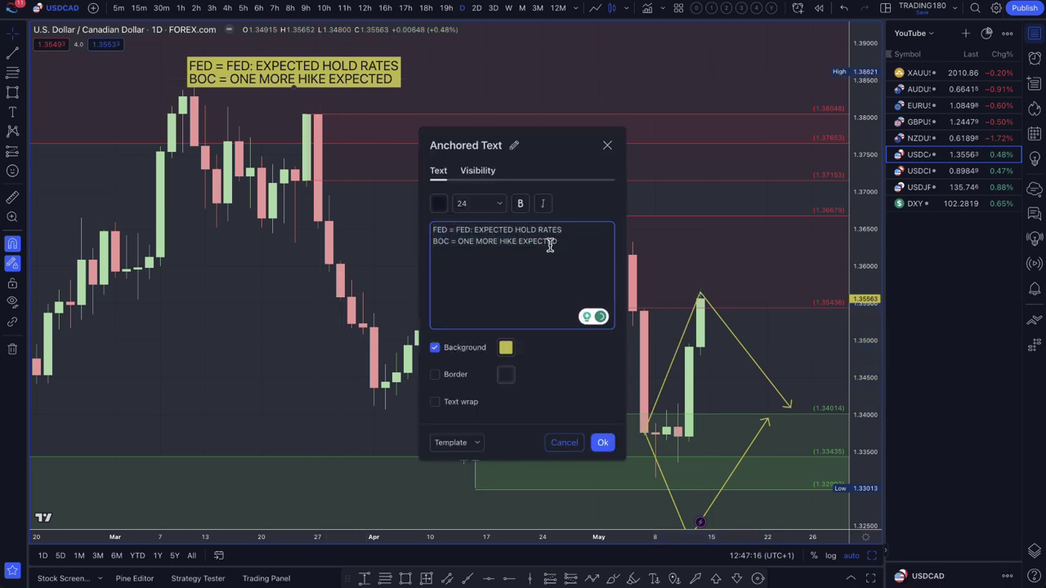
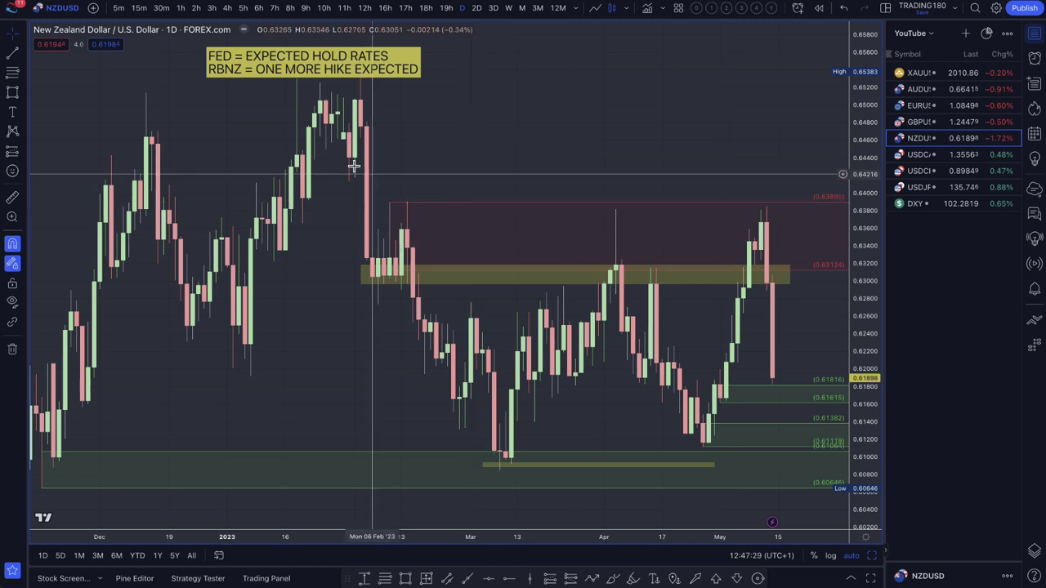
On the NZDUSD daily chart, circle the most recent high near 0.638 with the Brush.
left_click(24, 97)
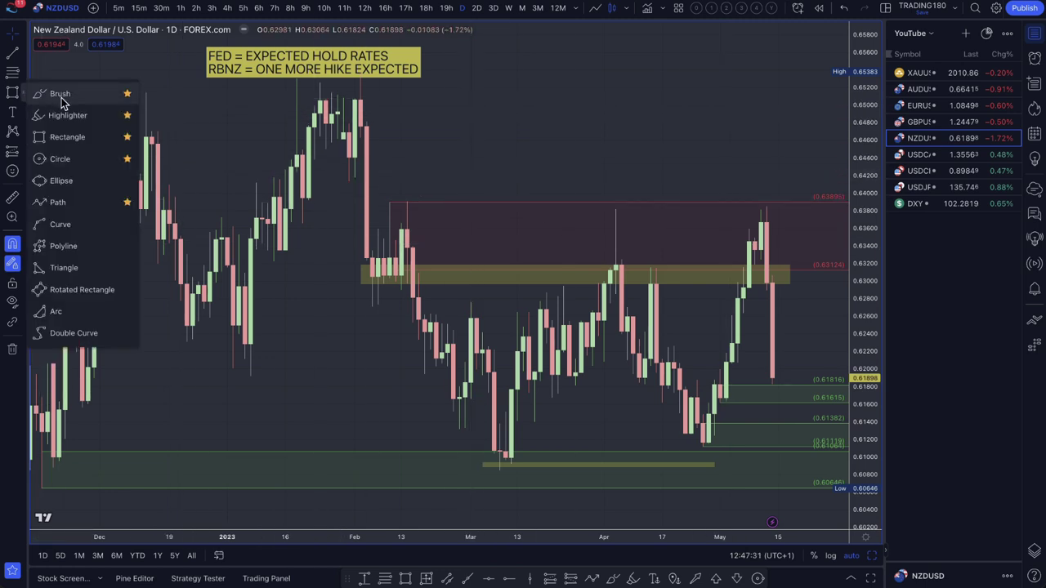
left_click(54, 94)
mouse_move(774, 208)
left_mouse_down()
mouse_move(746, 222)
mouse_move(775, 211)
left_mouse_up()
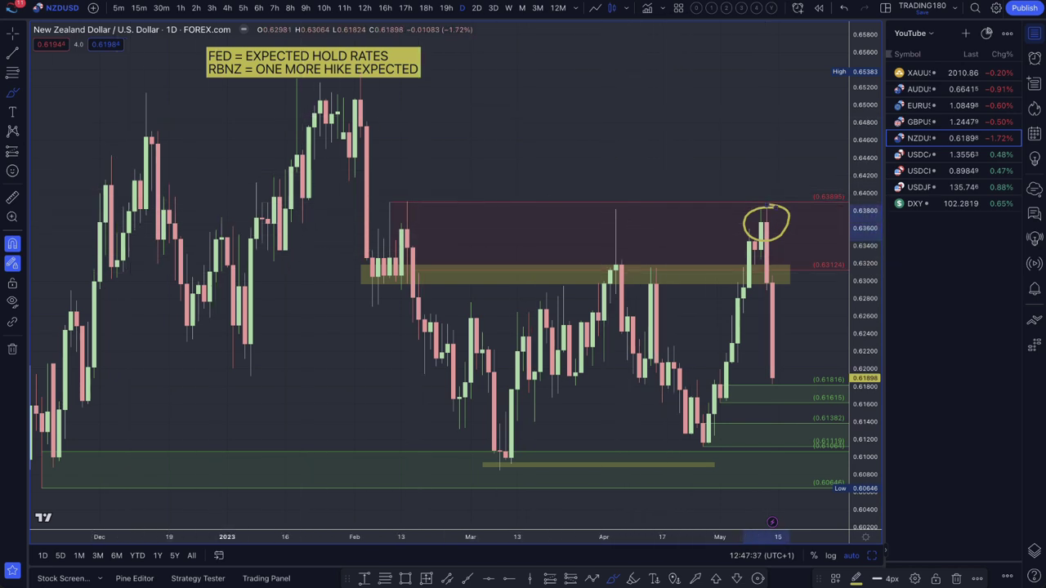
Draw two upward Paths, one from about 0.6095 to about 0.628 and one from about 0.6175 to about 0.625.
left_click(21, 98)
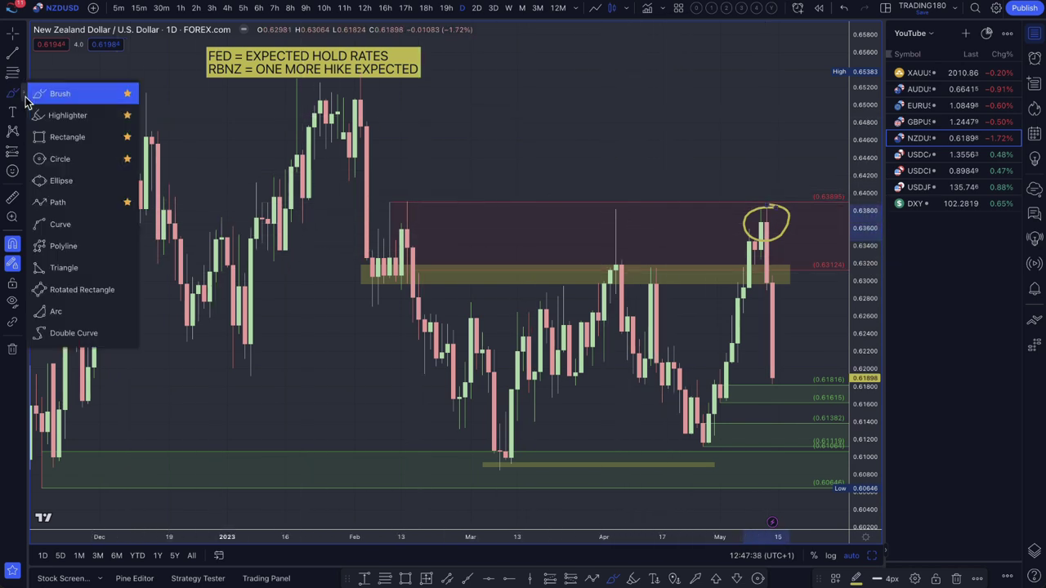
left_click(62, 201)
scroll(759, 423, "down", 5)
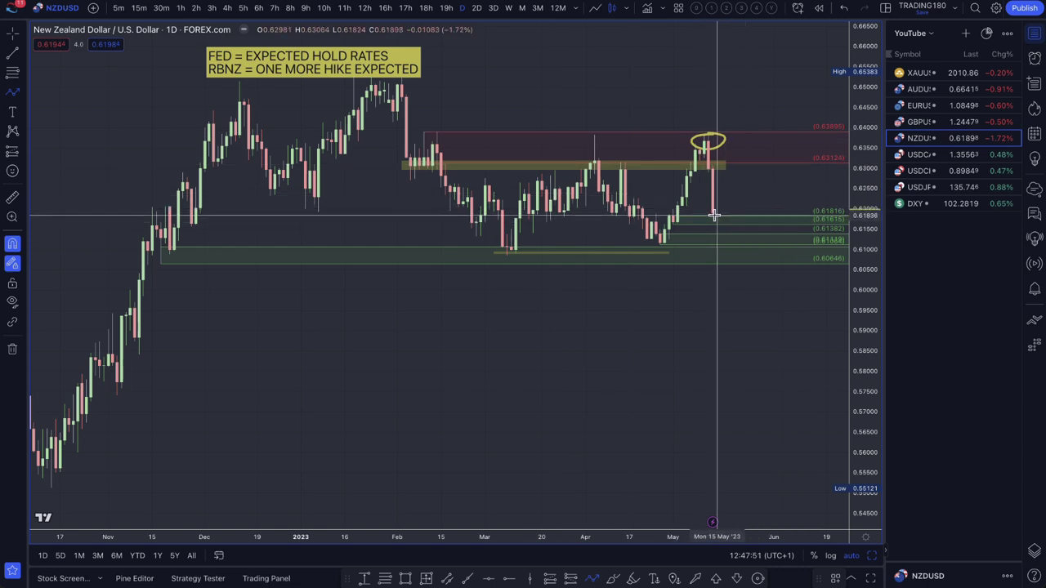
left_click_drag(721, 260, 775, 178)
scroll(688, 283, "up", 2)
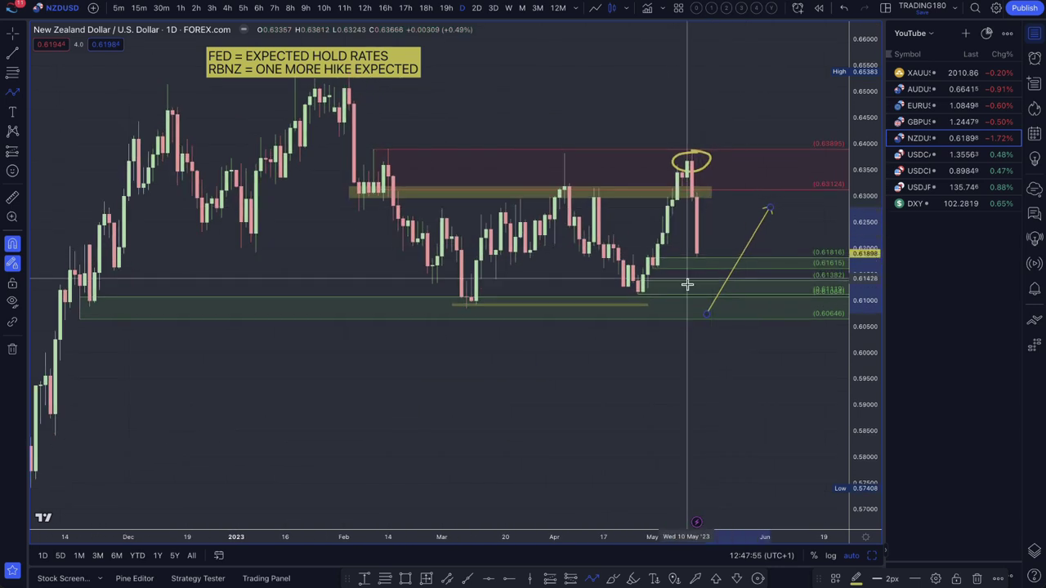
left_click_drag(701, 260, 721, 222)
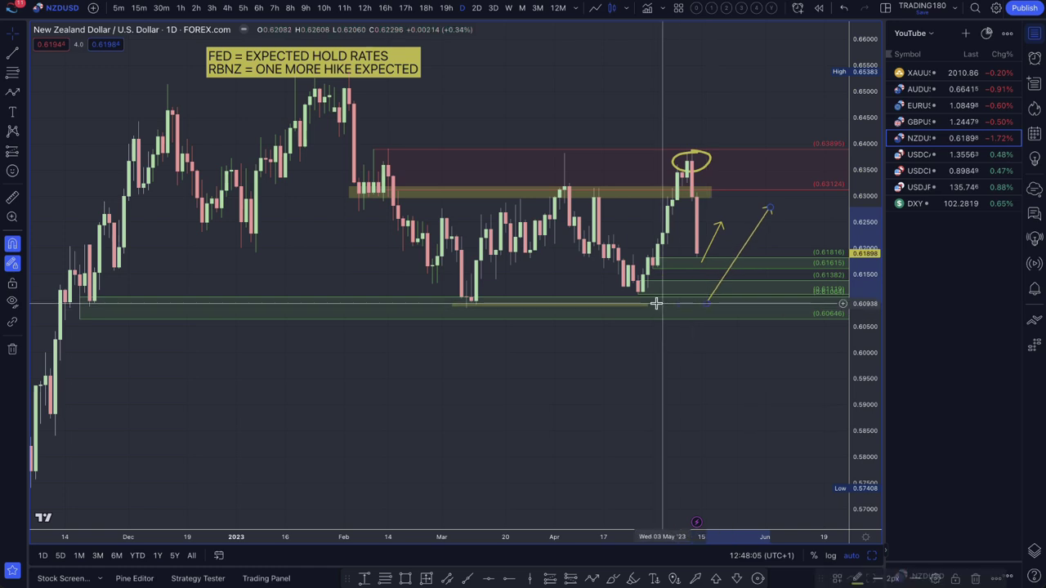
Extend the lower yellow NZDUSD zone to 7 June and draw a Rectangle from 22 March to 1 June between 0.61699 and 0.61826.
left_click_drag(648, 303, 786, 301)
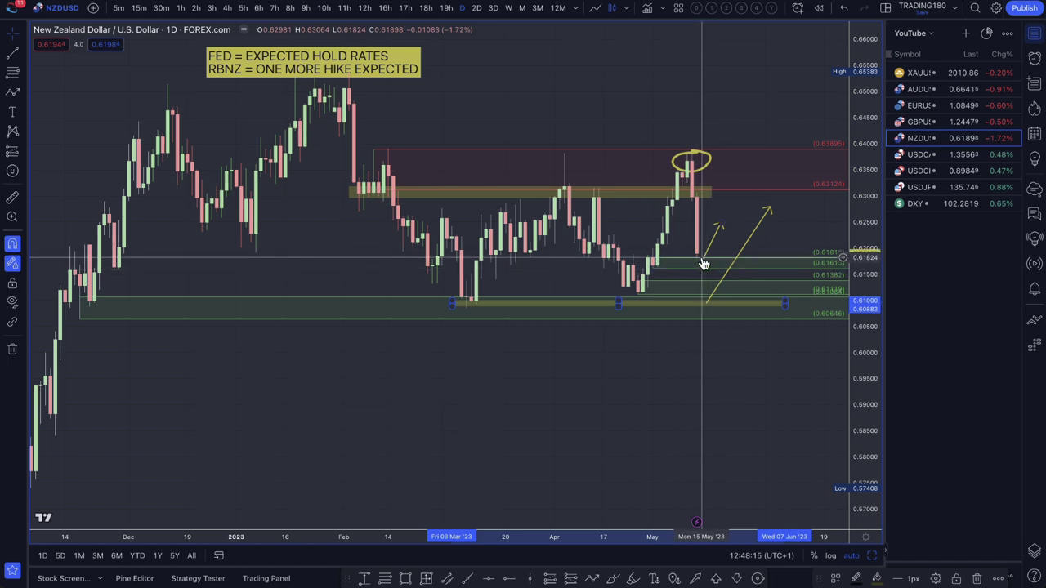
scroll(701, 261, "up", 4)
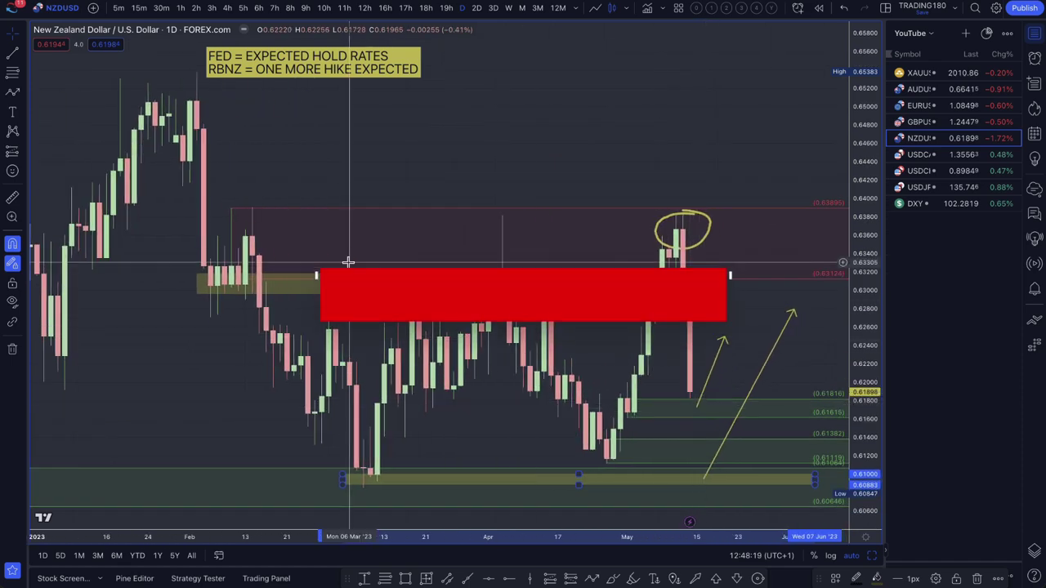
left_click(25, 96)
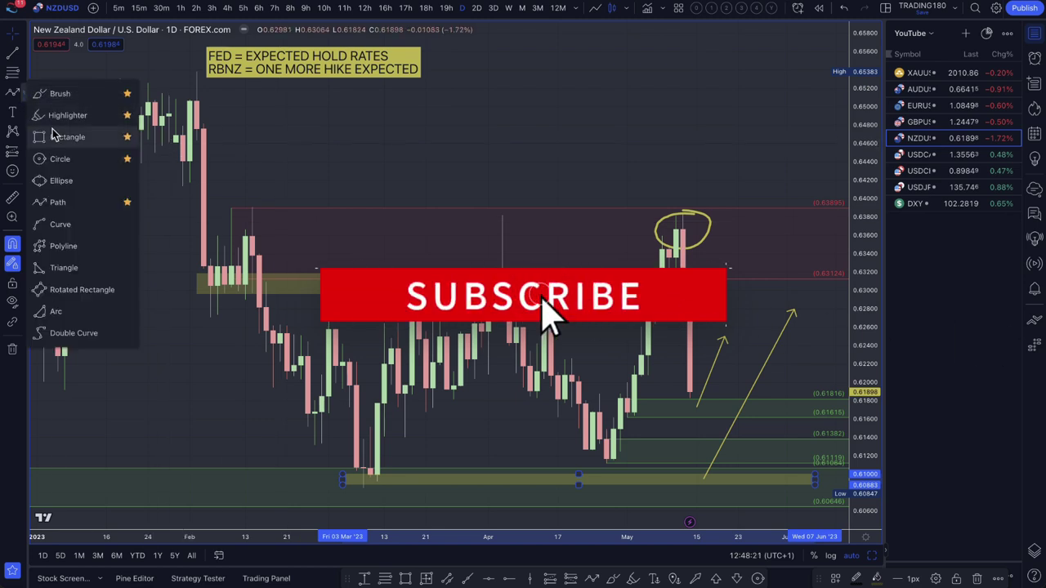
left_click(55, 133)
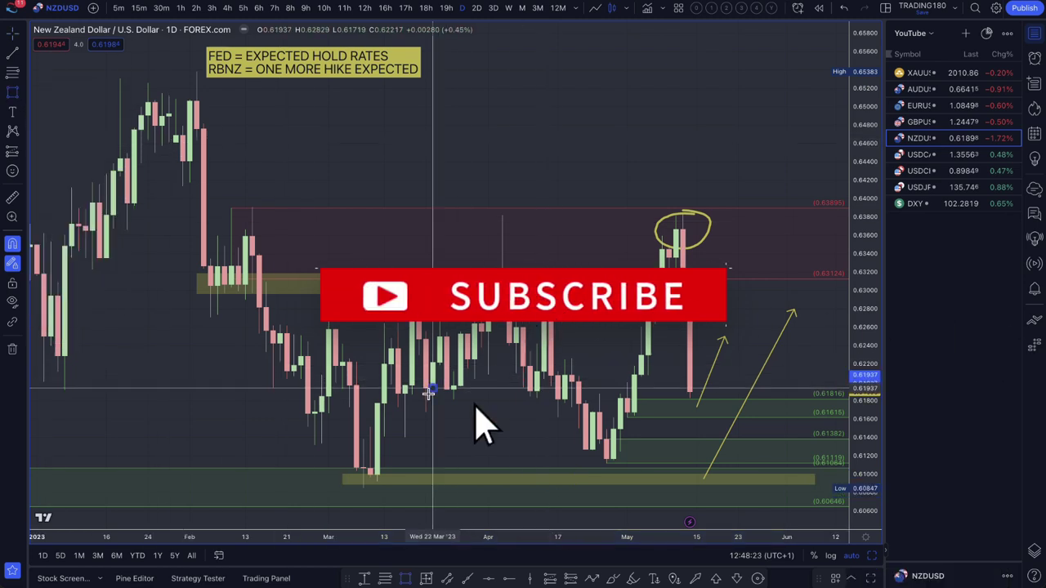
mouse_move(432, 390)
left_mouse_down()
mouse_move(724, 451)
mouse_move(786, 408)
left_mouse_up()
scroll(786, 409, "right", 3)
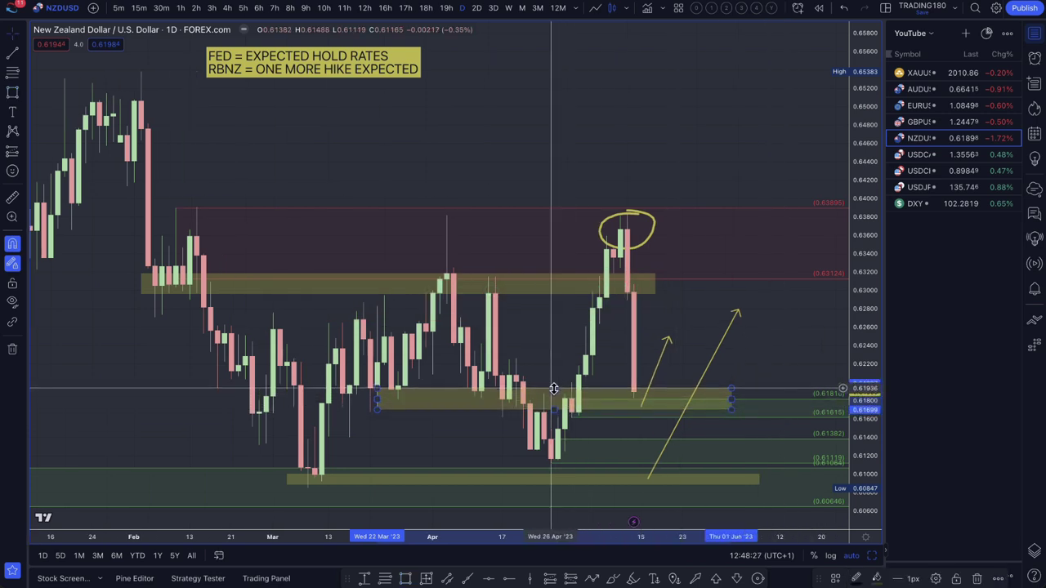
left_click_drag(554, 386, 564, 398)
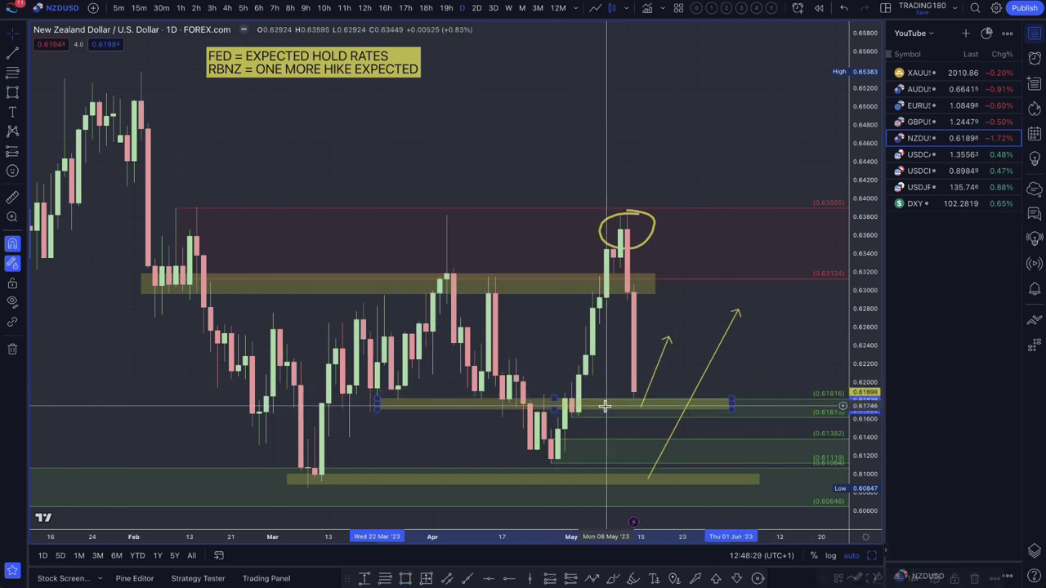
scroll(654, 454, "down", 4)
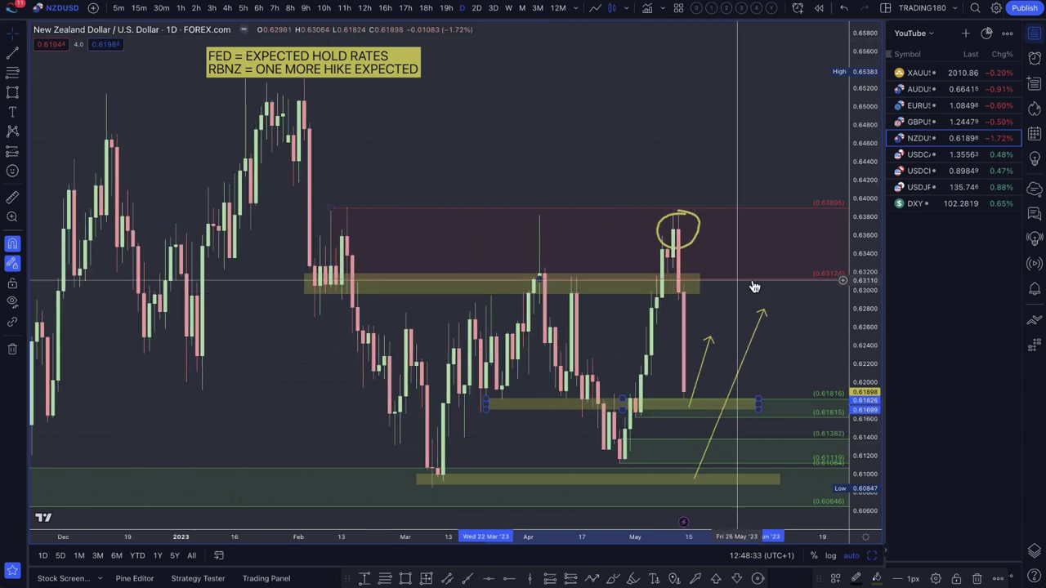
On the GBPUSD daily chart, extend both yellow zones forward to about 8 June.
left_click(927, 125)
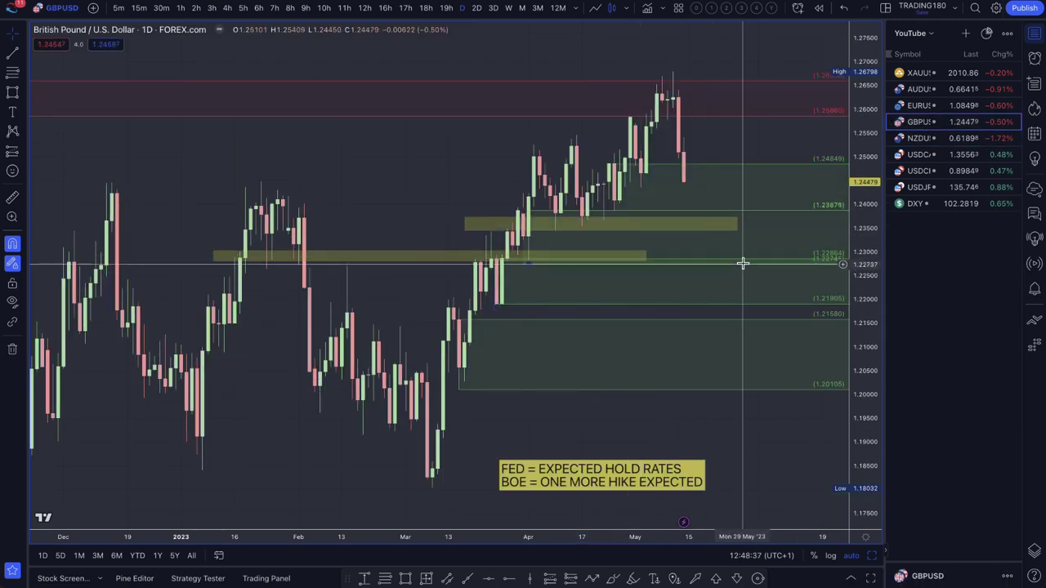
scroll(742, 263, "up", 3)
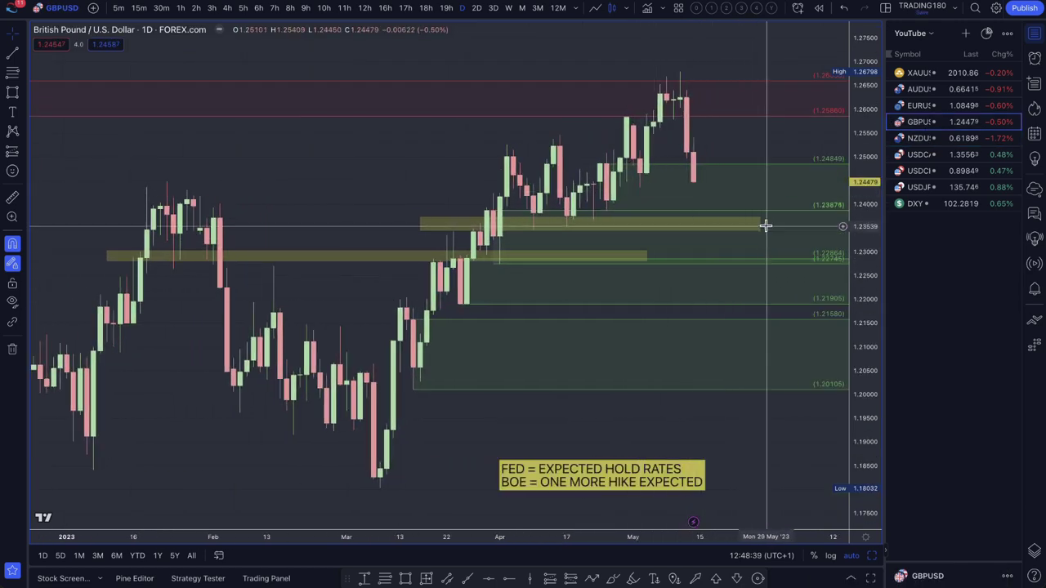
left_click_drag(766, 225, 822, 226)
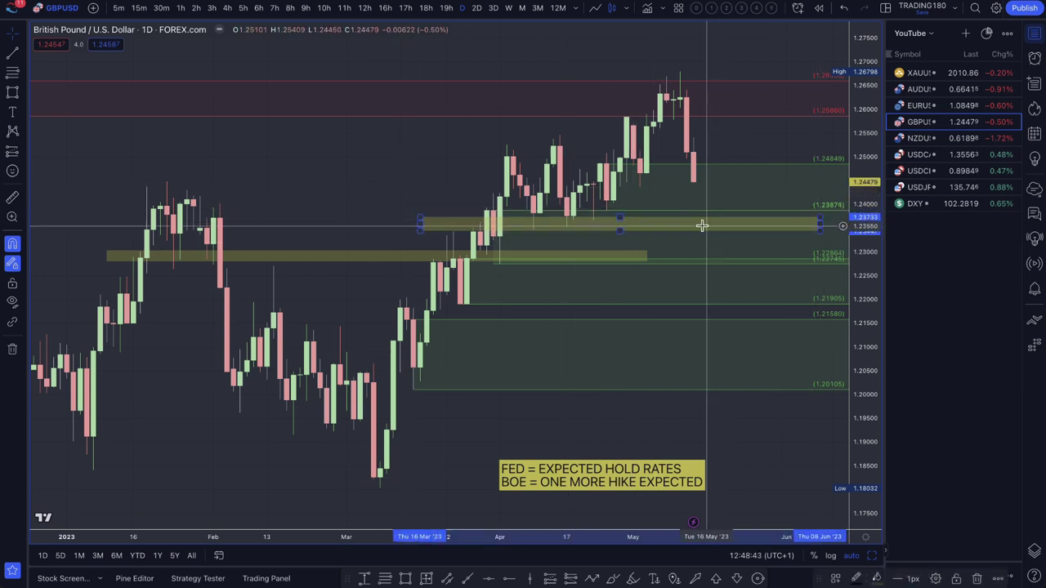
left_click(646, 256)
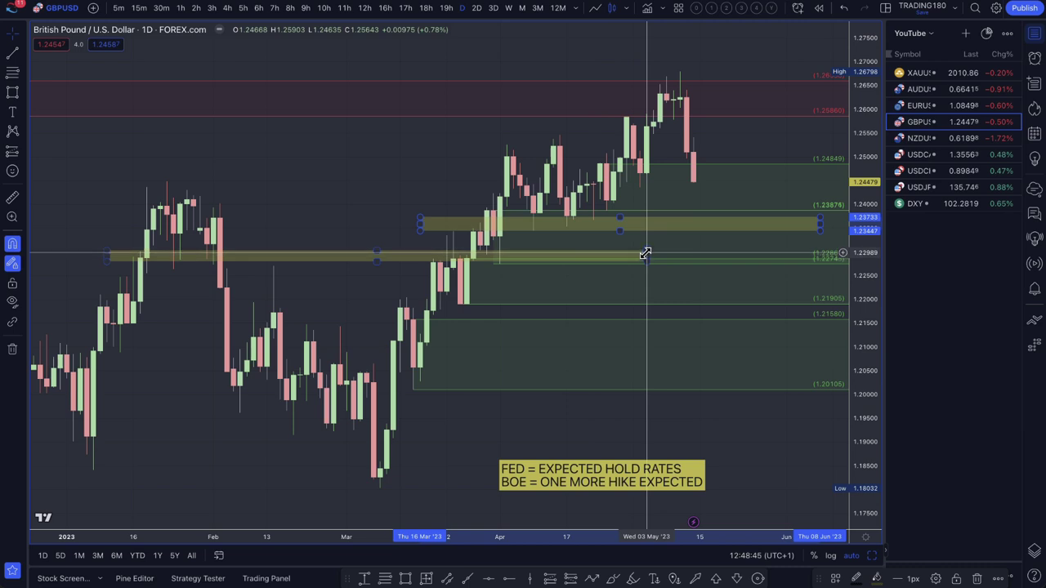
left_click_drag(645, 256, 820, 251)
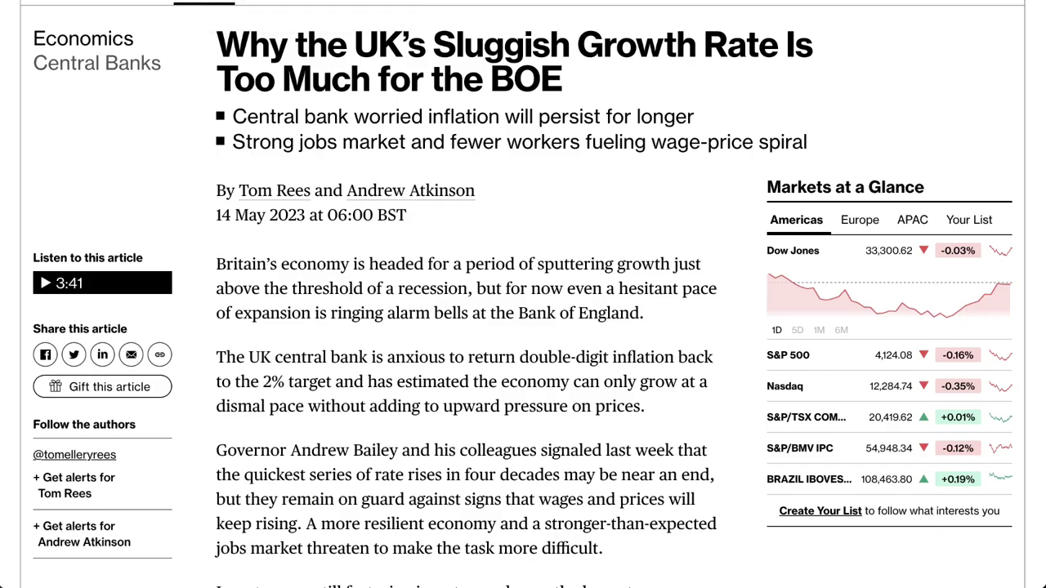
Switch to the Bloomberg article on UK growth and the BOE, and highlight its headline and summary points for reading.
scroll(337, 207, "up", 1)
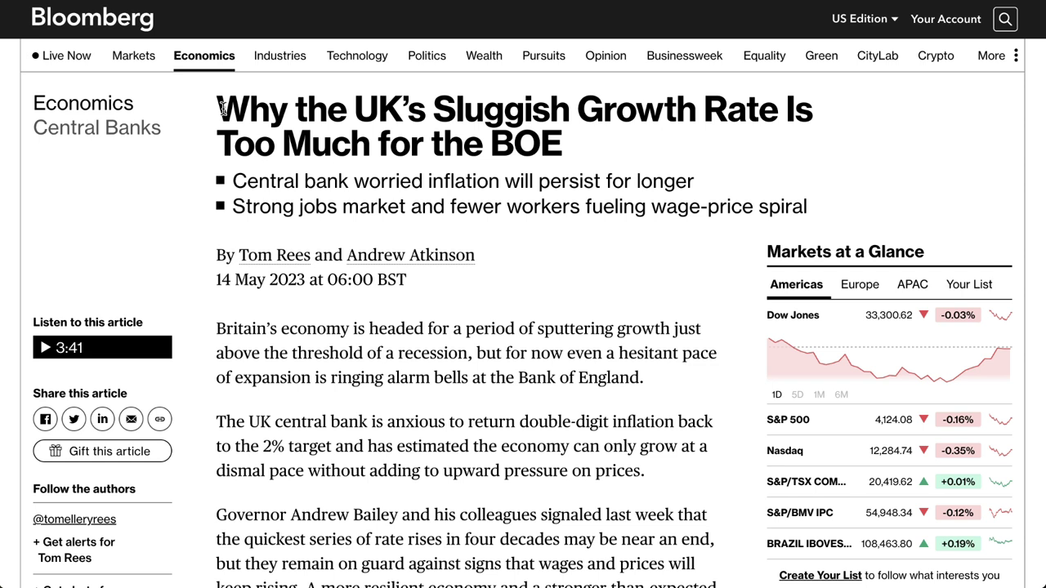
left_click_drag(222, 109, 581, 173)
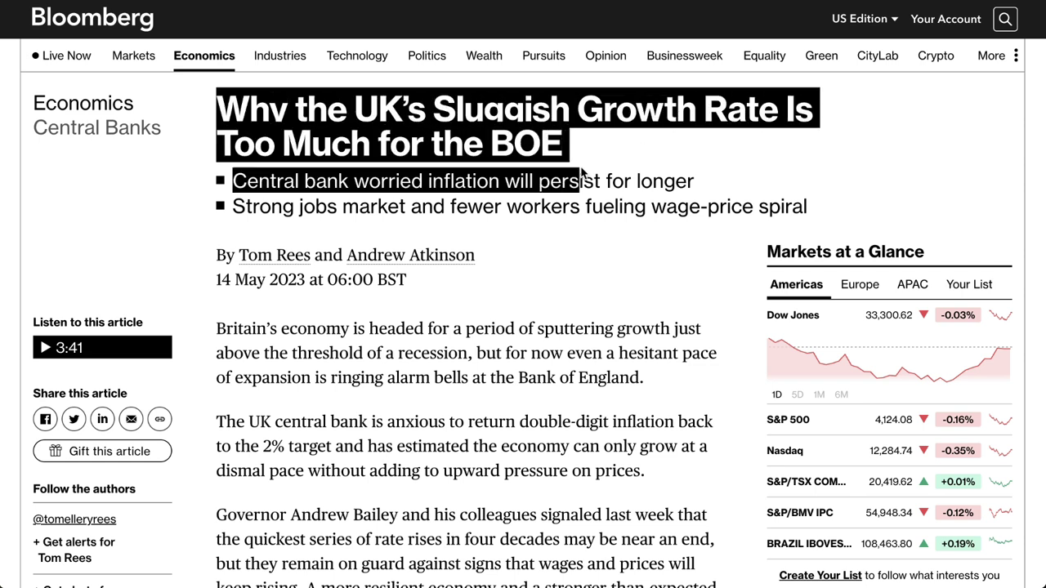
left_click_drag(353, 187, 806, 210)
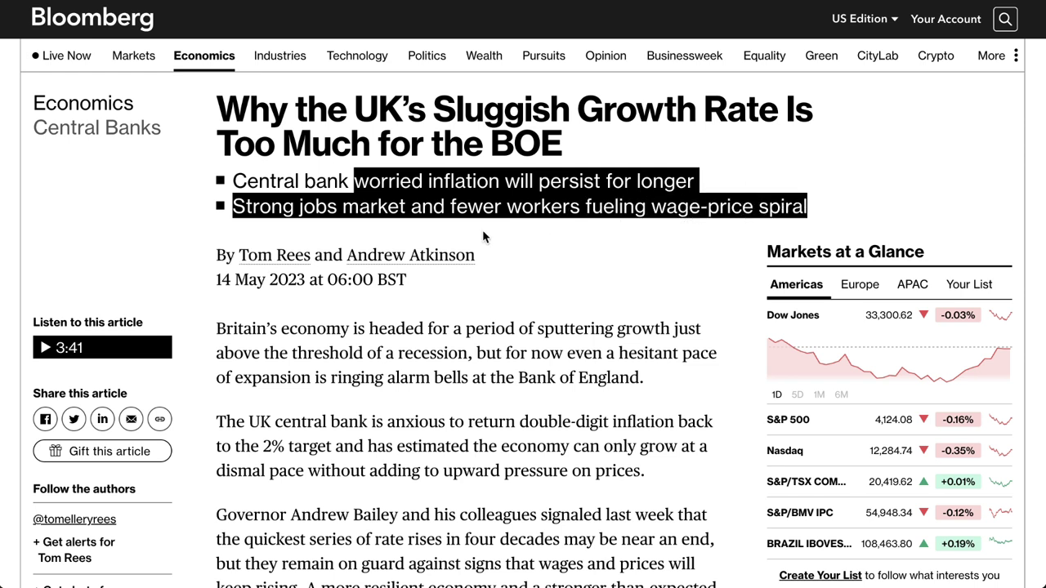
Highlight the opening paragraphs of the UK growth article for reading, ending with the paragraph on the 2% inflation target.
left_click_drag(248, 335, 640, 368)
scroll(649, 381, "down", 1)
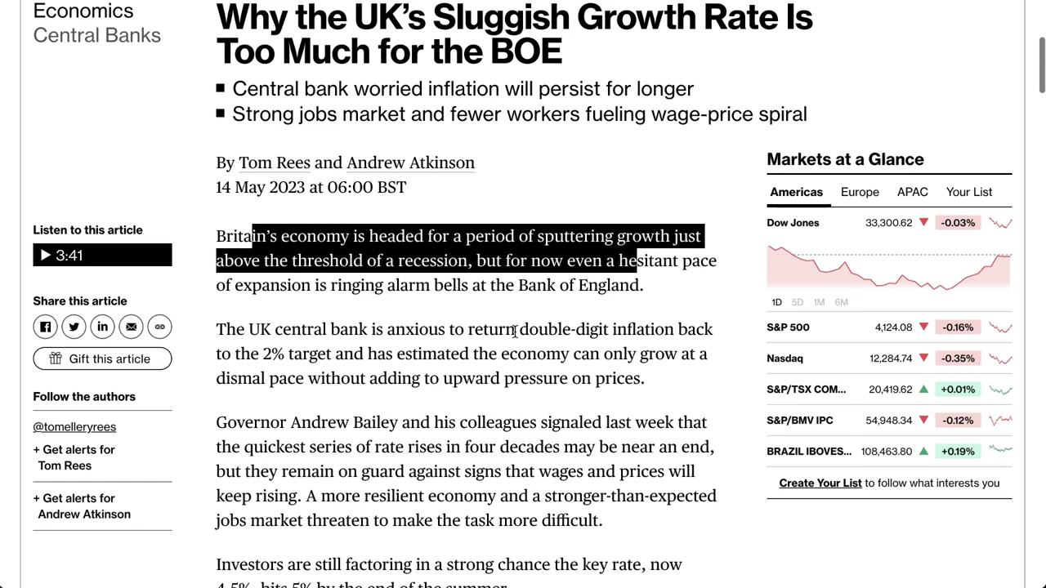
left_click_drag(244, 285, 318, 327)
scroll(421, 236, "up", 1)
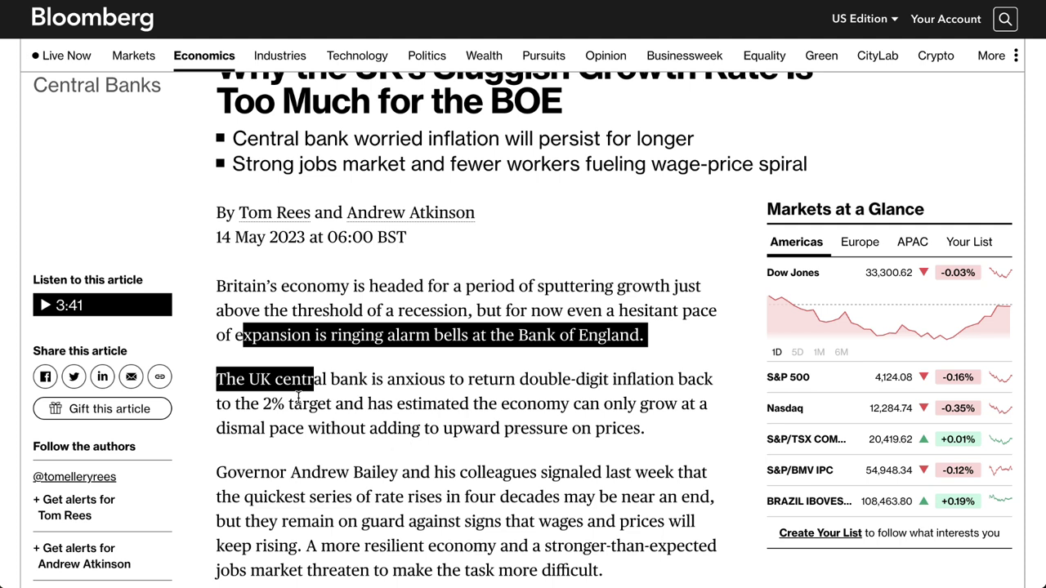
left_click(242, 380)
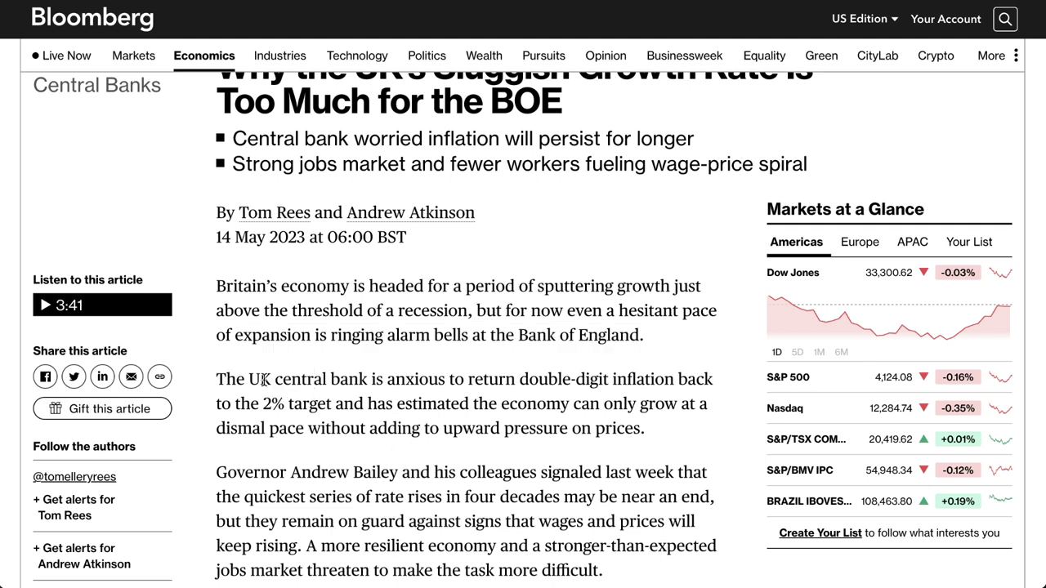
left_click_drag(215, 379, 521, 444)
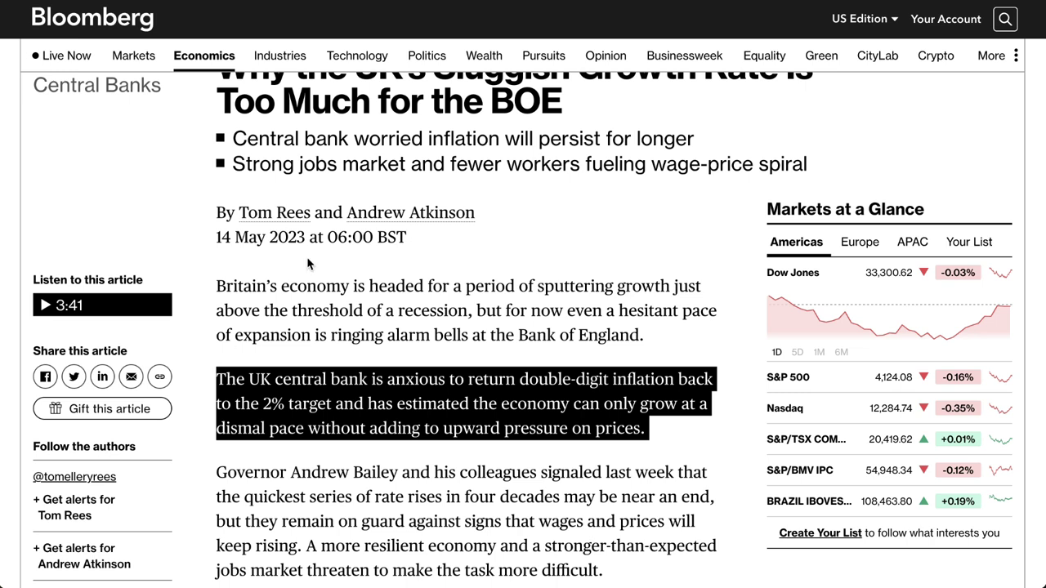
scroll(391, 294, "up", 1)
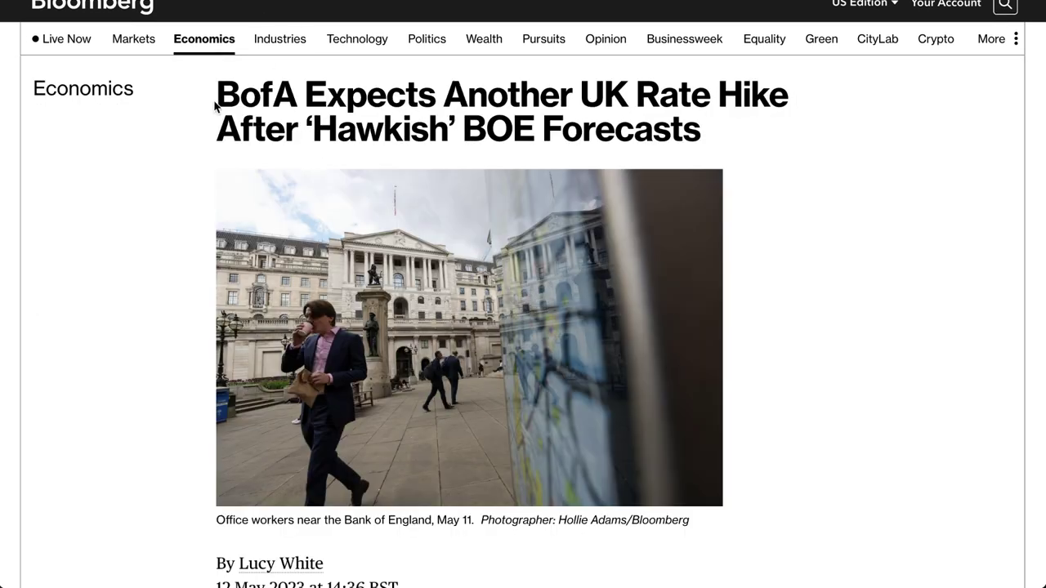
Read the Bloomberg article on BofA's expected UK rate hike, highlighting its headline and opening paragraph, and return to the UK growth article.
left_click_drag(215, 106, 719, 148)
scroll(753, 236, "down", 5)
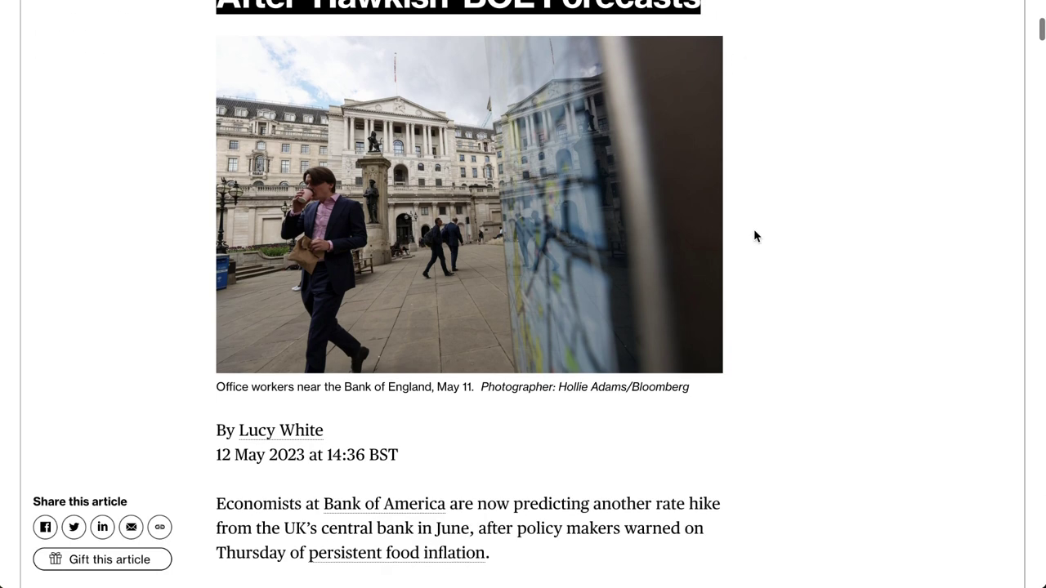
left_click_drag(250, 395, 512, 462)
scroll(549, 475, "up", 1)
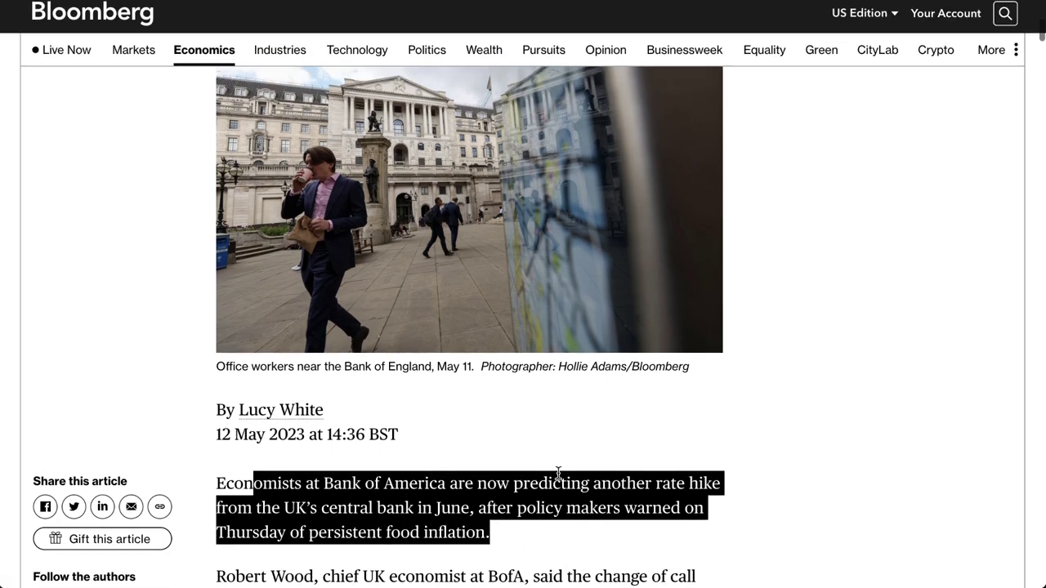
scroll(330, 236, "up", 3)
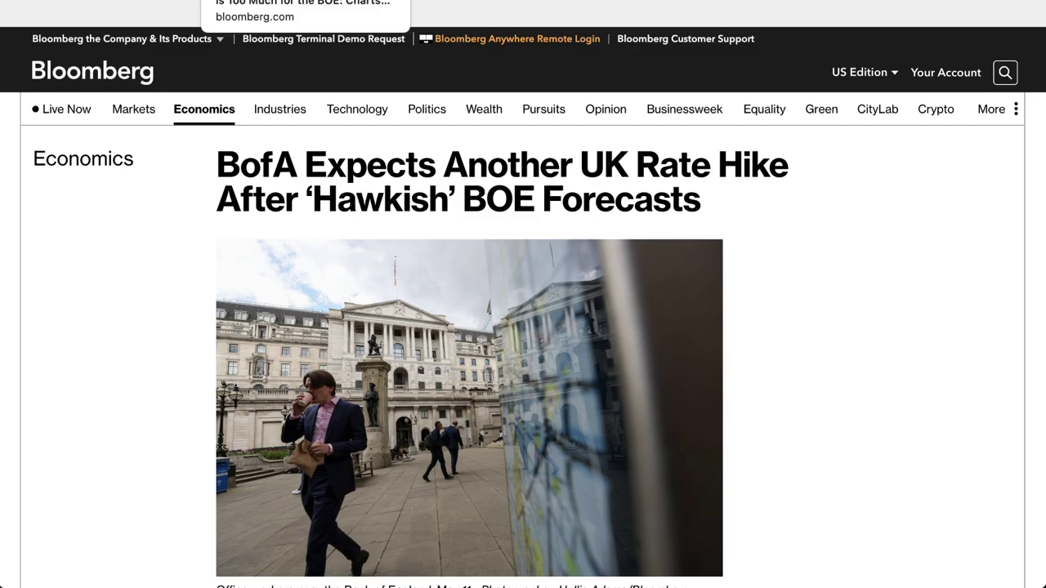
left_click(269, 0)
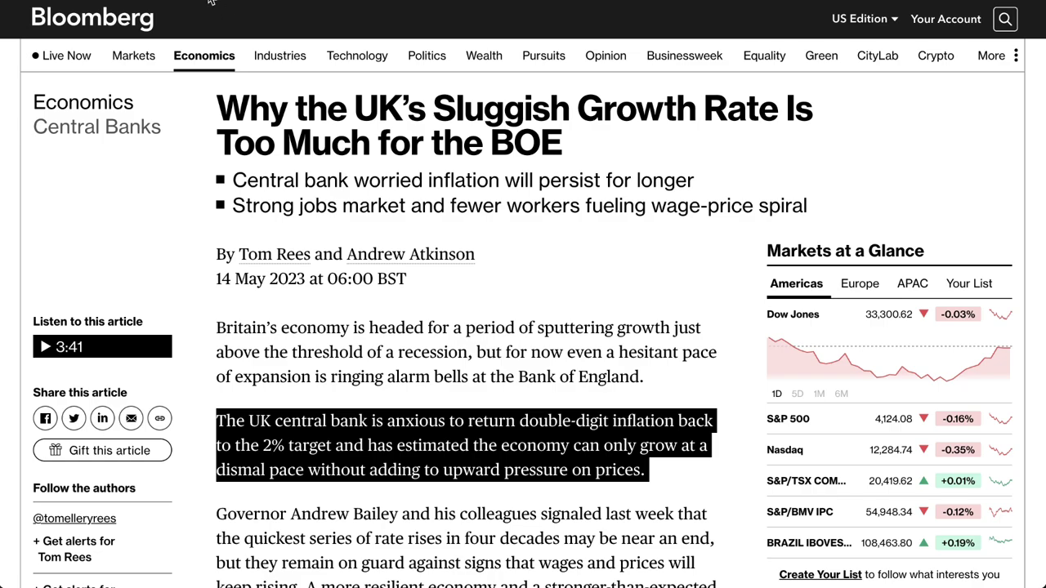
Switch to the TradingView GBPUSD chart and draw a Path from about 1.2448 down to about 1.235 and up to about 1.256.
left_click(164, 1)
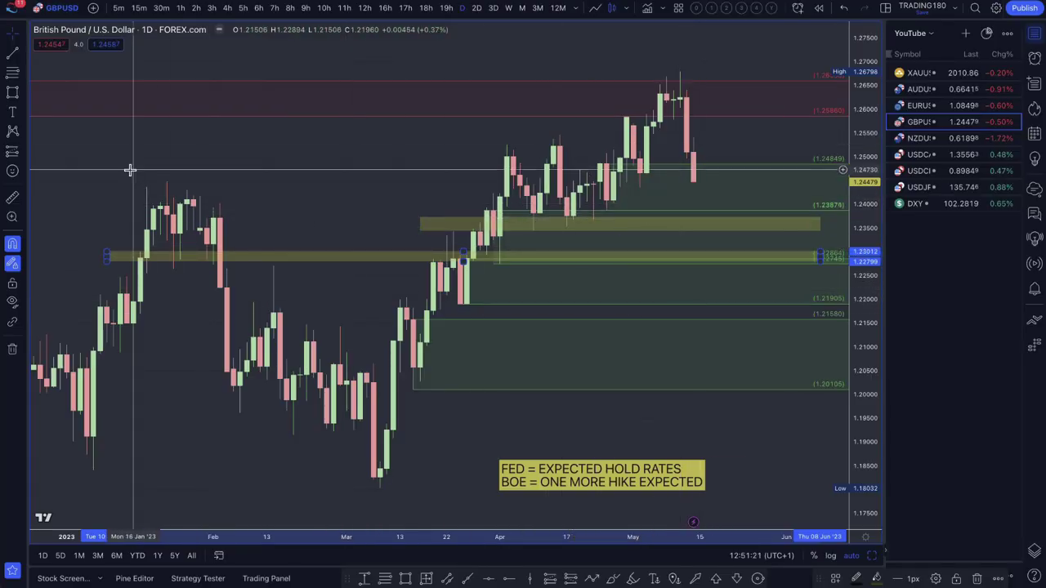
left_click(23, 94)
left_click(62, 206)
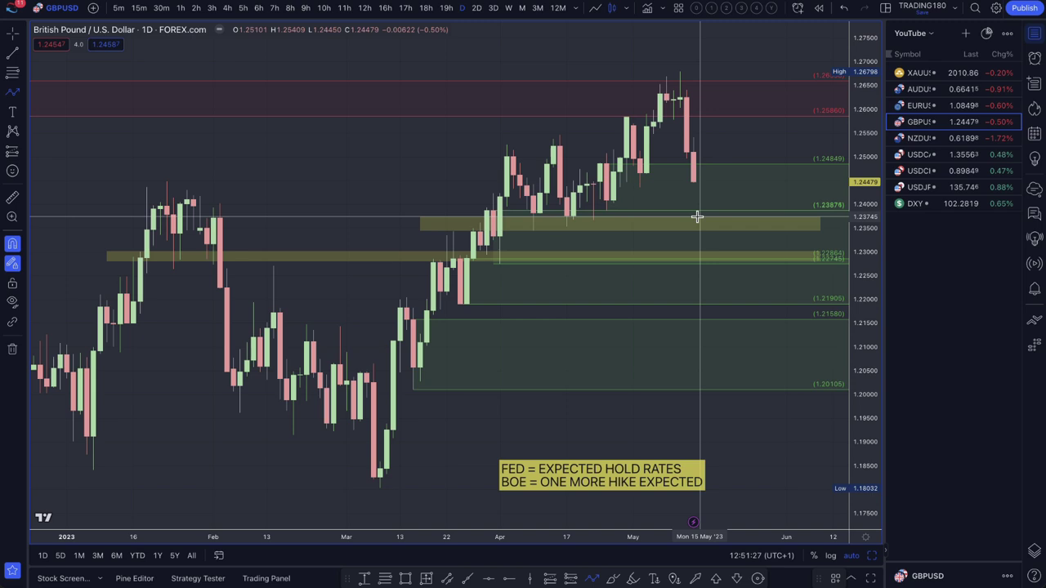
left_click(693, 183)
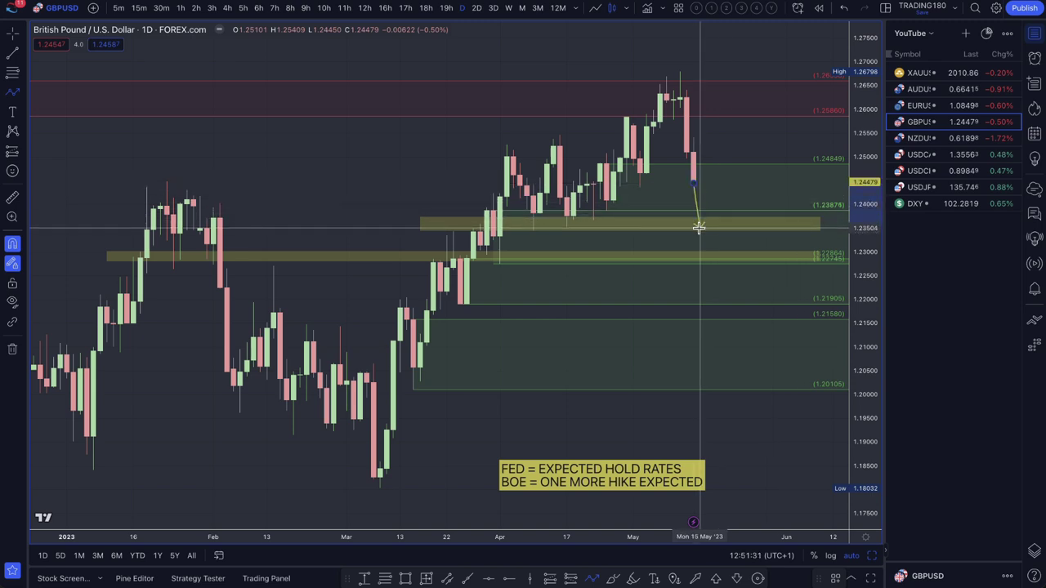
left_click(699, 227)
double_click(772, 127)
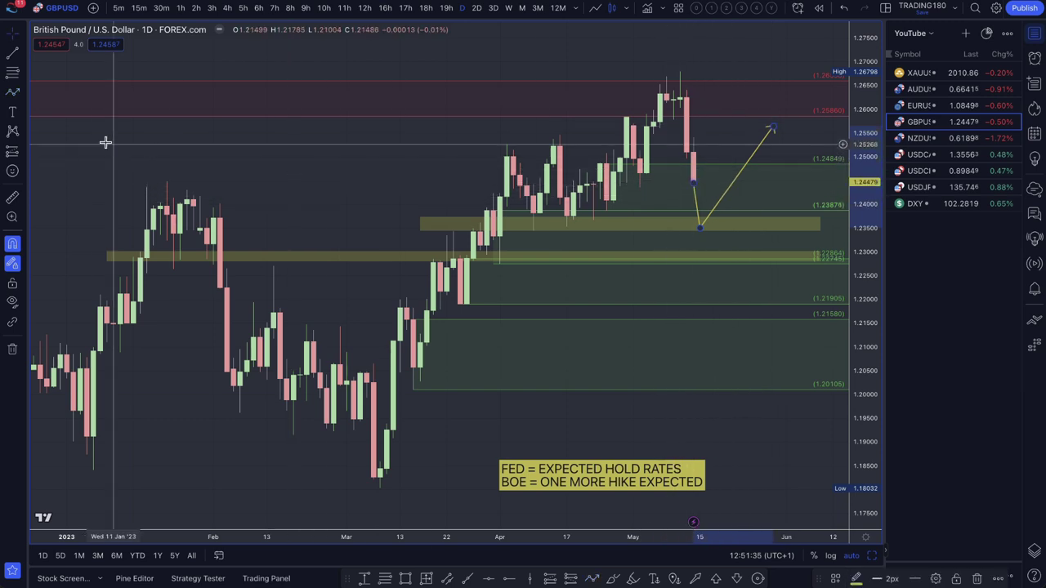
Draw a second GBPUSD Path from the latest candle at about 1.2448 up to about 1.2549 on 22 May.
left_click(12, 93)
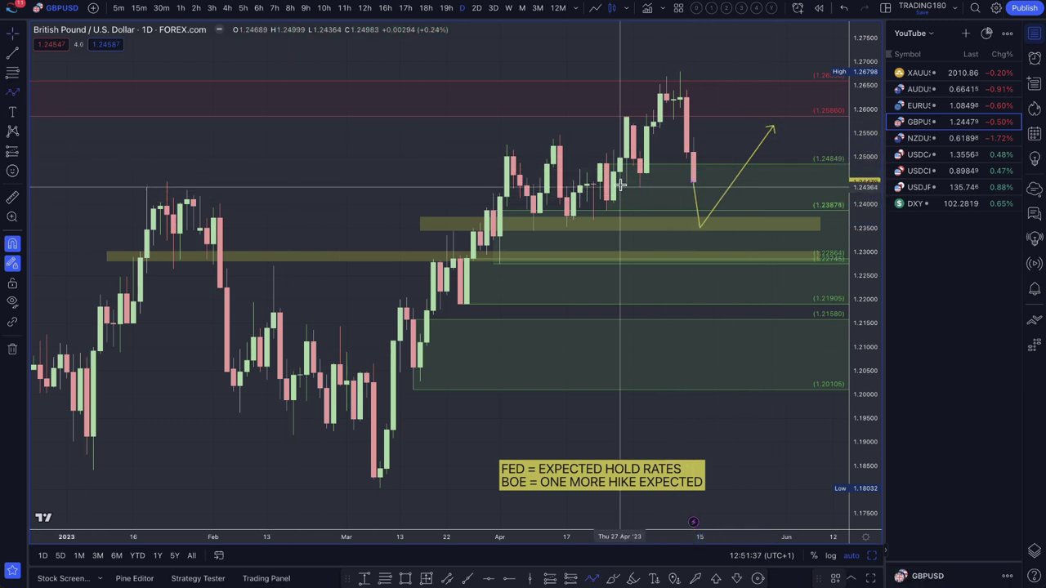
left_click(693, 181)
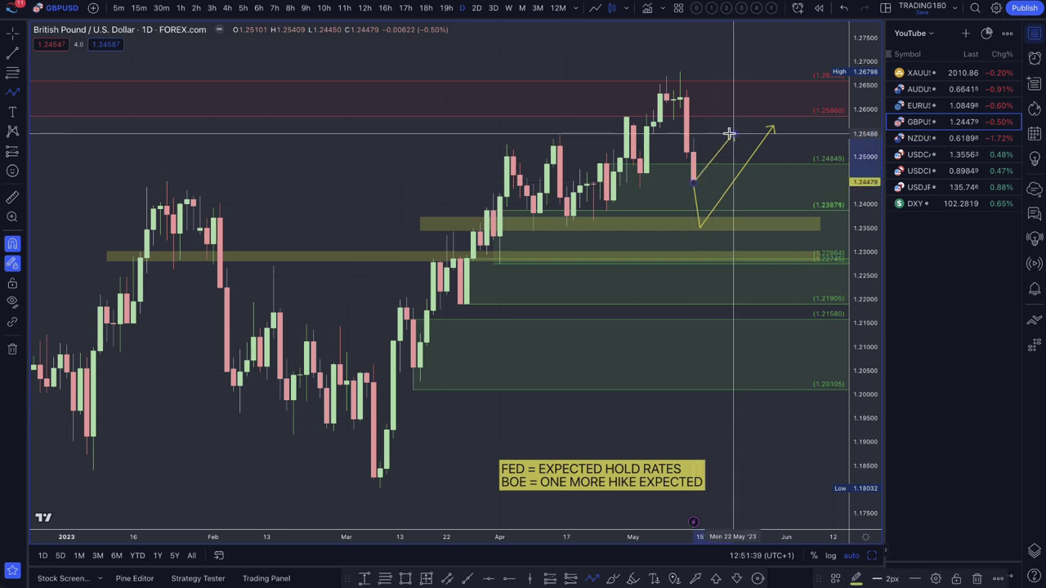
double_click(731, 134)
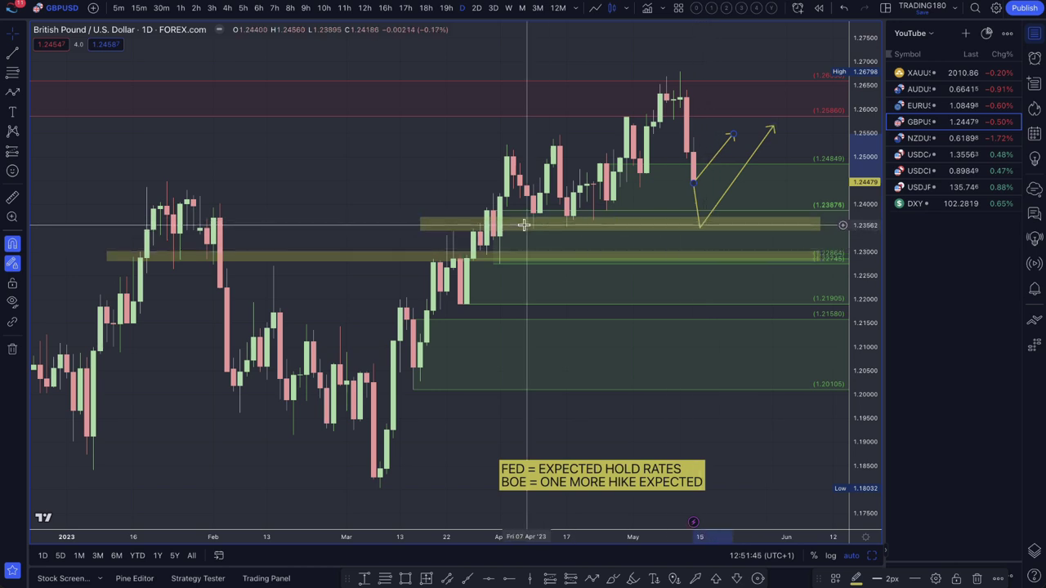
right_click(701, 225)
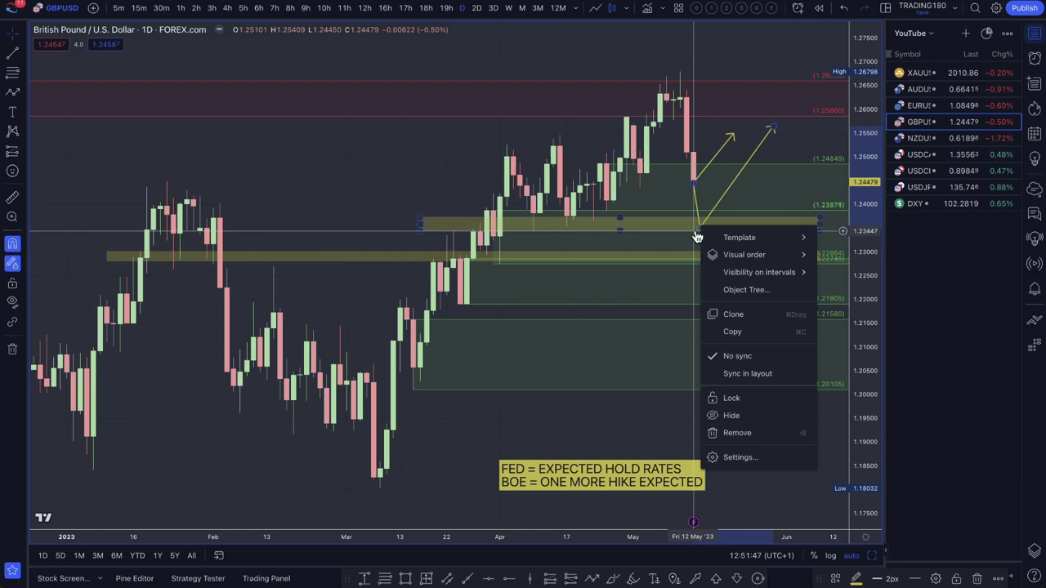
left_click(651, 222)
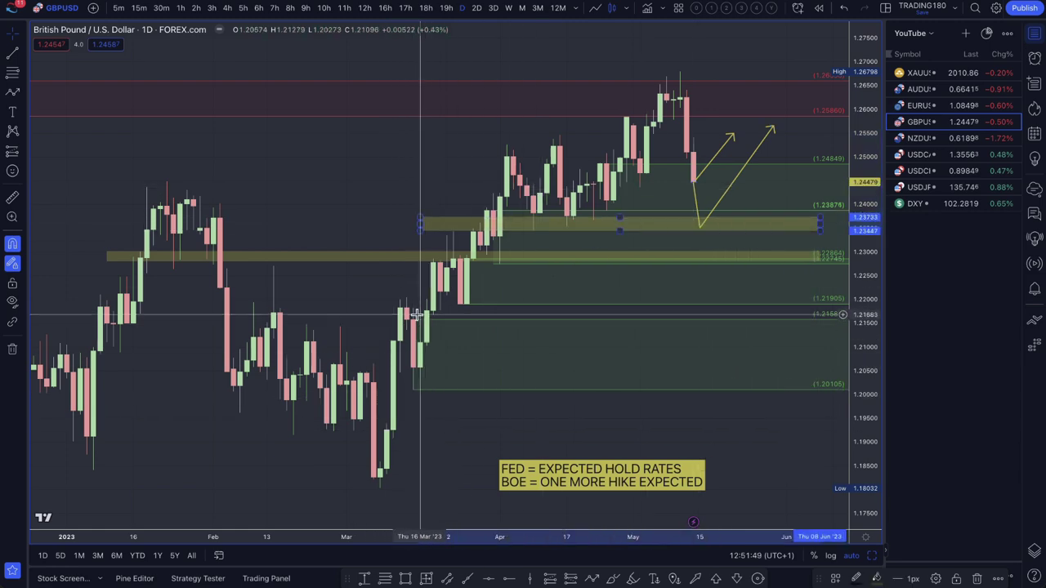
Examine GBPUSD on the weekly timeframe and return to the daily chart.
left_click(509, 8)
scroll(605, 125, "up", 3)
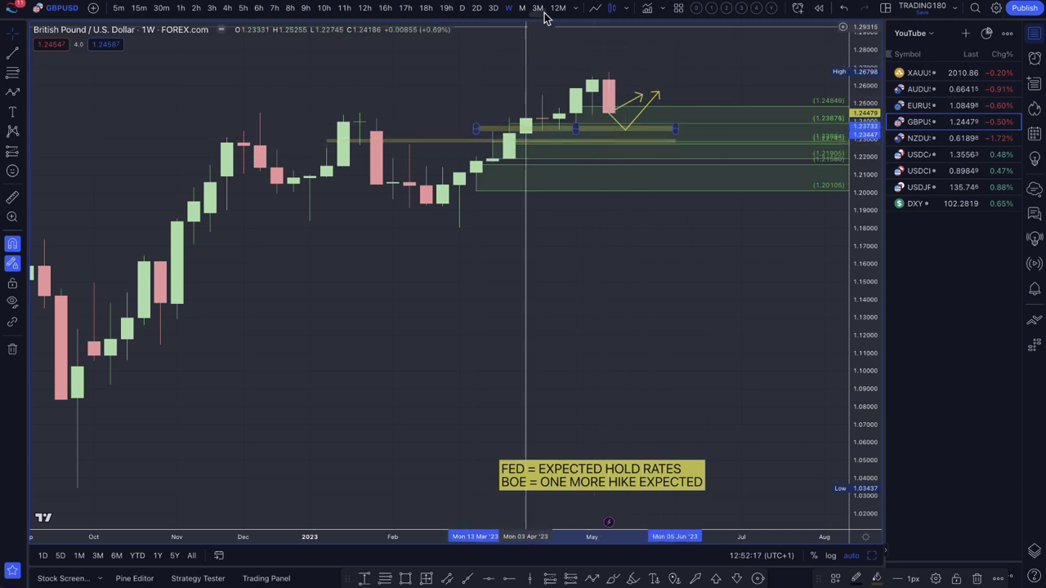
left_click(462, 8)
scroll(539, 152, "down", 3)
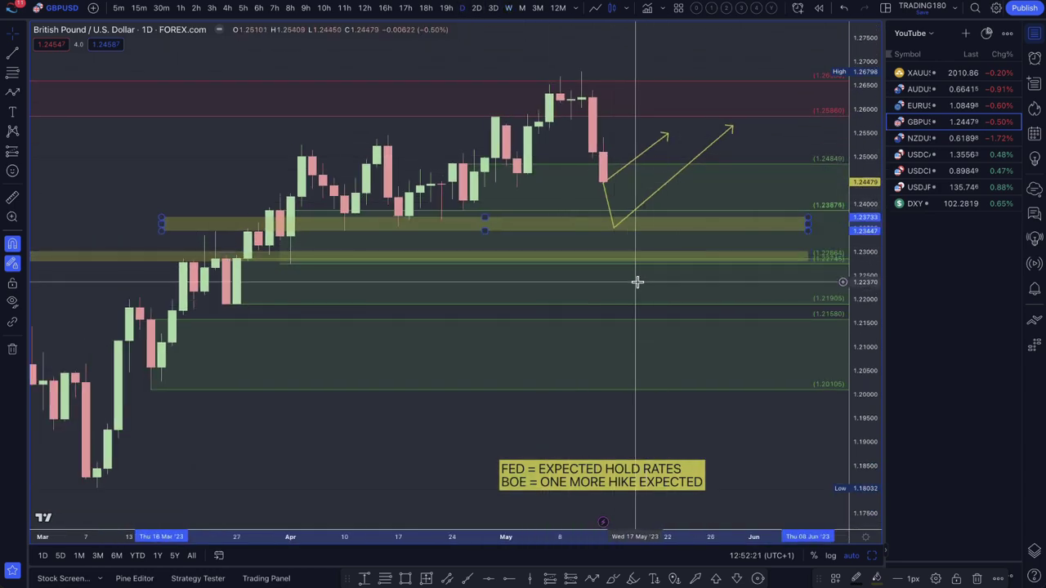
Draw a Fib Retracement from the 10 May high at 1.26798 to the 8 March low at 1.18032 and apply the Auction Trading template.
scroll(637, 282, "down", 6)
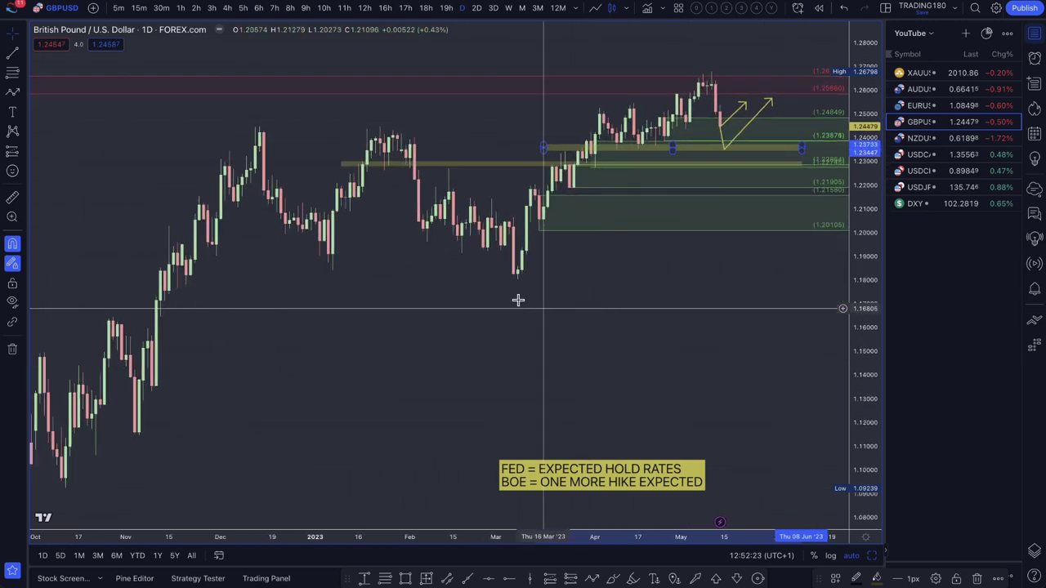
left_click(12, 73)
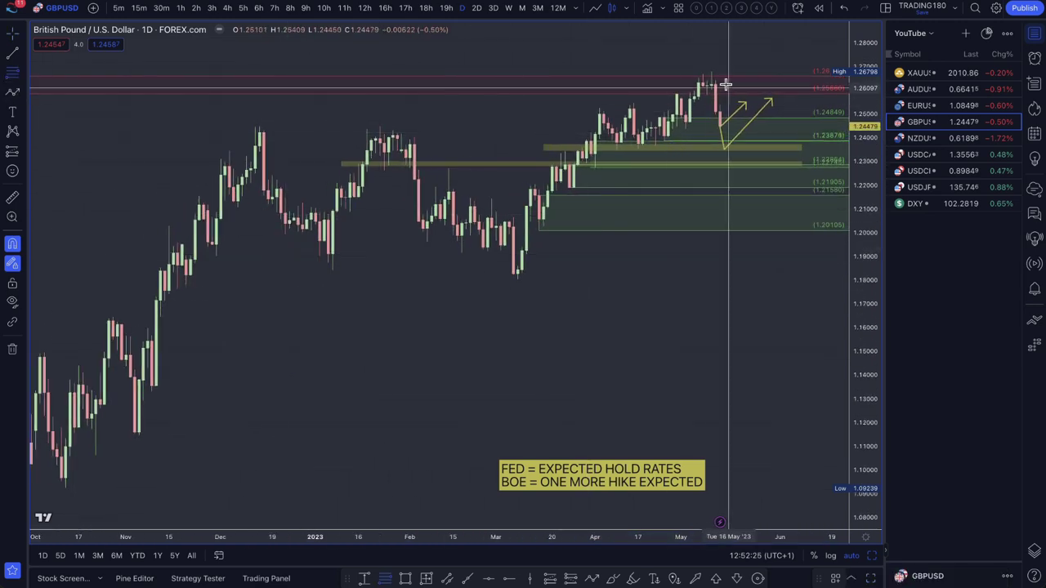
left_click(712, 71)
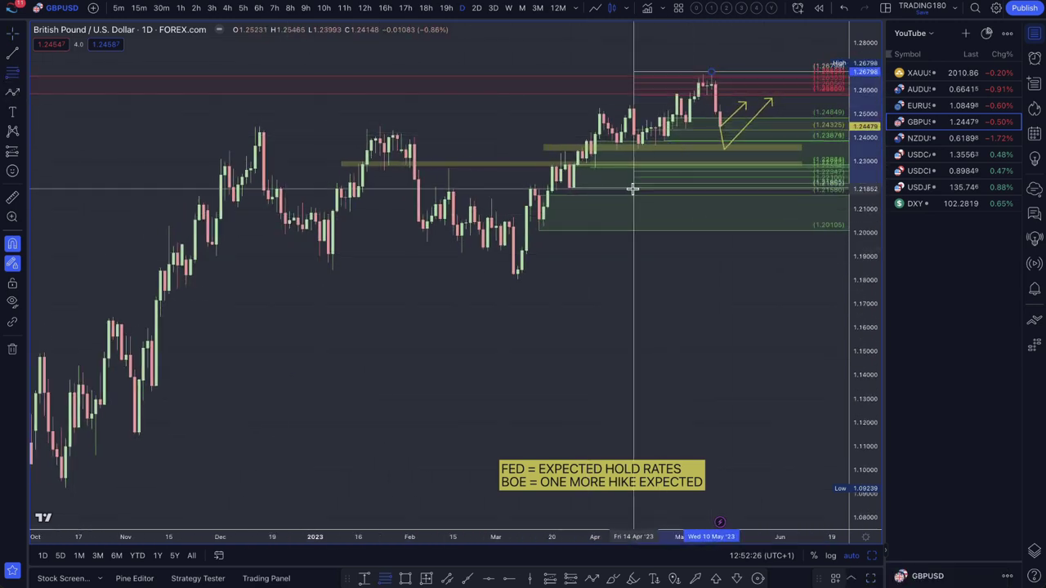
left_click(515, 282)
left_click(834, 580)
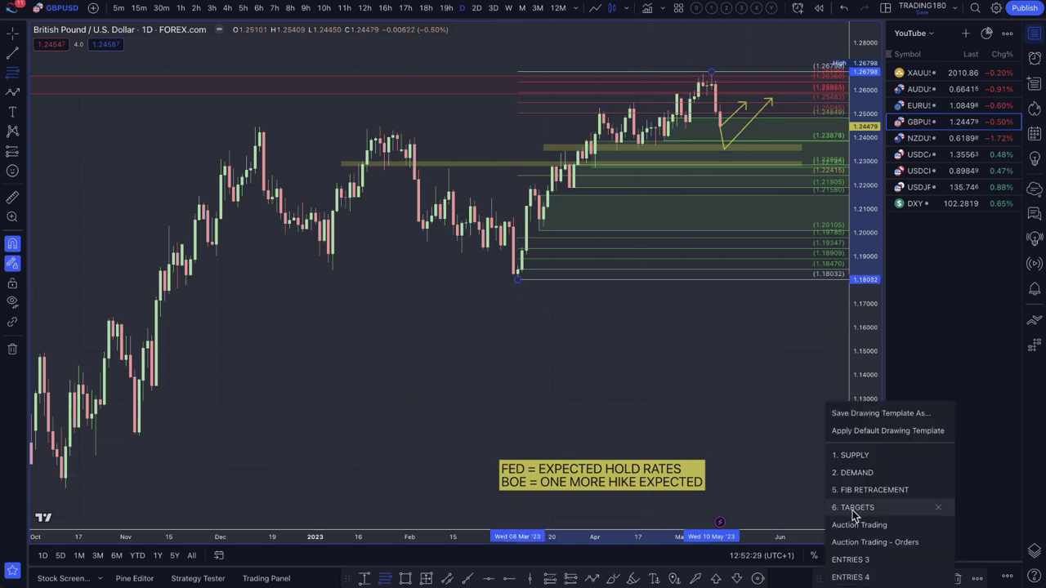
left_click(875, 530)
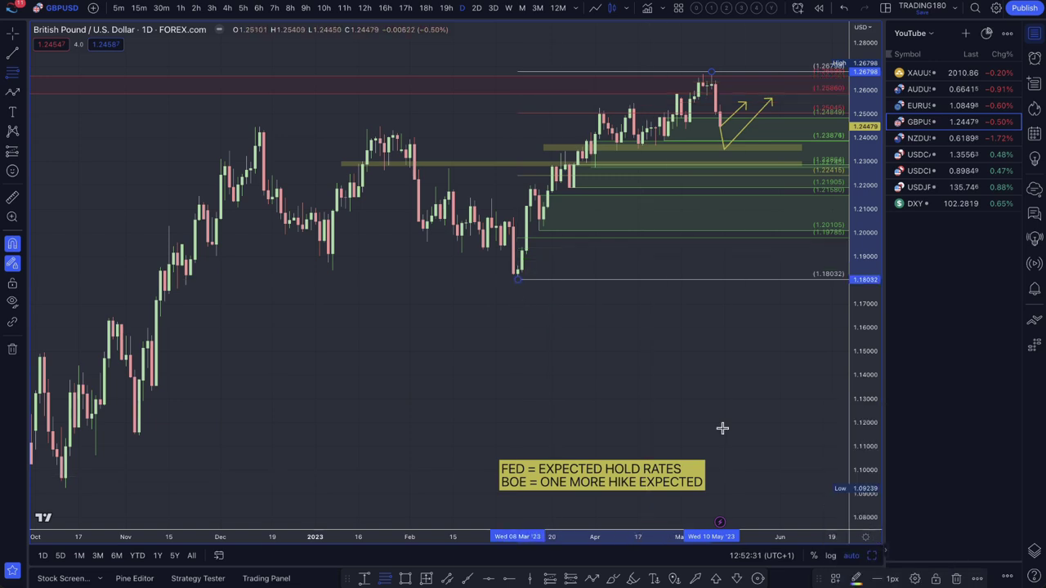
Move the low point of the V-shaped GBPUSD Path into the lower yellow zone, at about 1.2292 on 17 May.
scroll(603, 299, "up", 4)
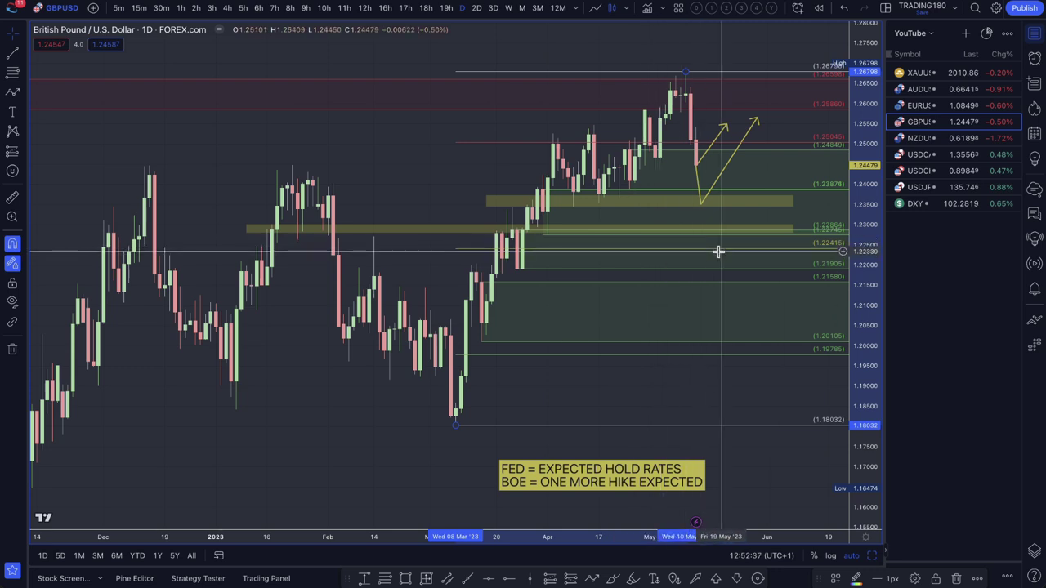
scroll(659, 117, "down", 1)
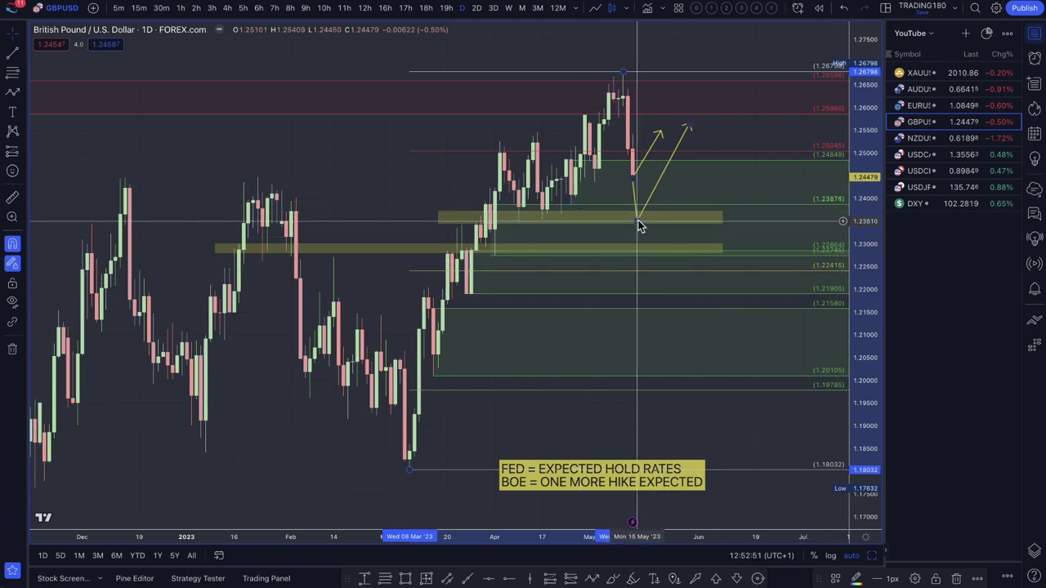
mouse_move(638, 220)
left_mouse_down()
mouse_move(659, 220)
mouse_move(644, 234)
mouse_move(646, 215)
mouse_move(645, 247)
left_mouse_up()
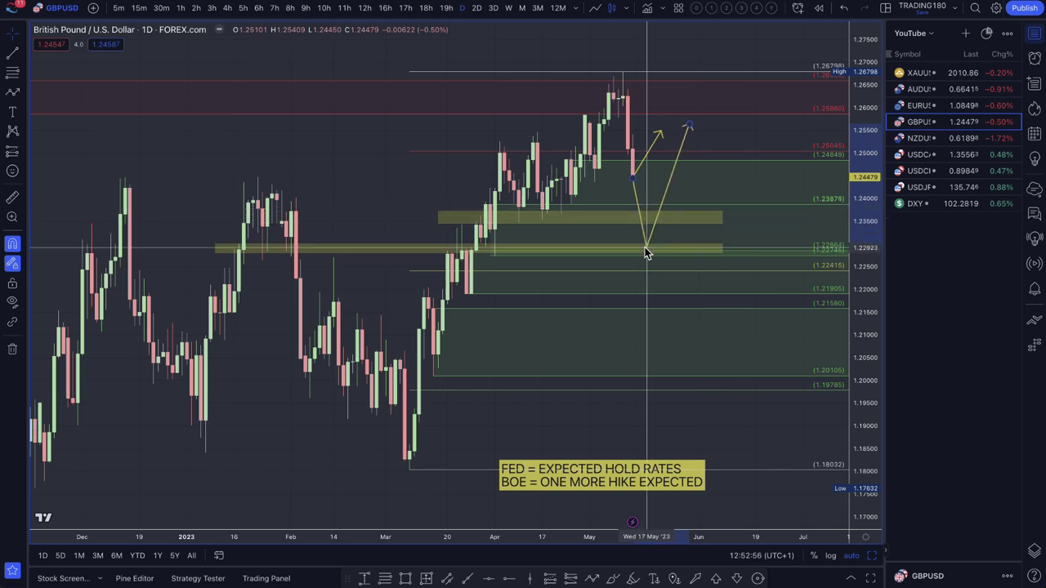
On the EURUSD daily chart, extend the two lower yellow zones to early June and remove the upper yellow zone and the green zone starting at 1.09699.
left_click(924, 106)
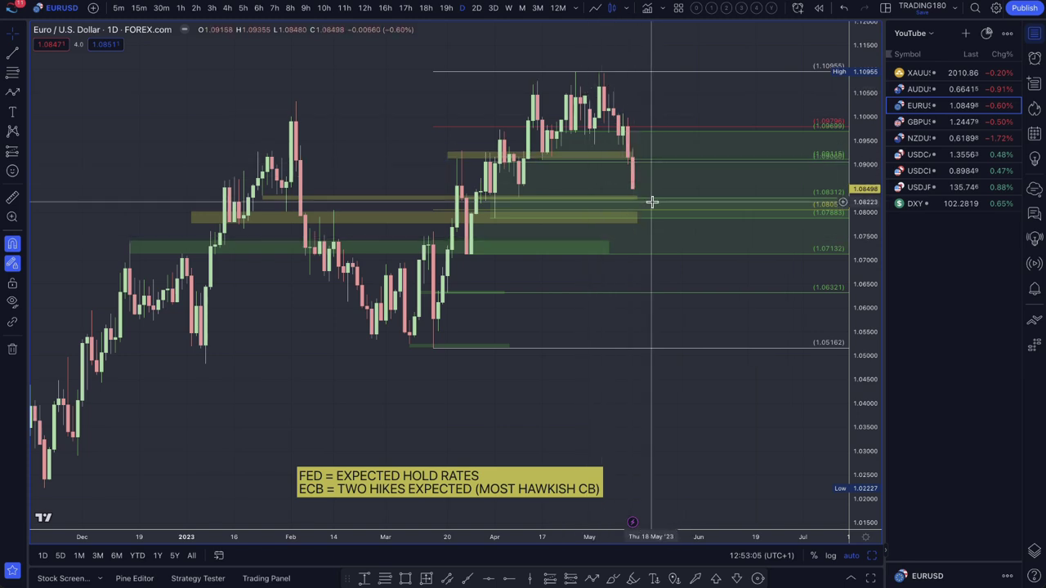
scroll(638, 215, "up", 1)
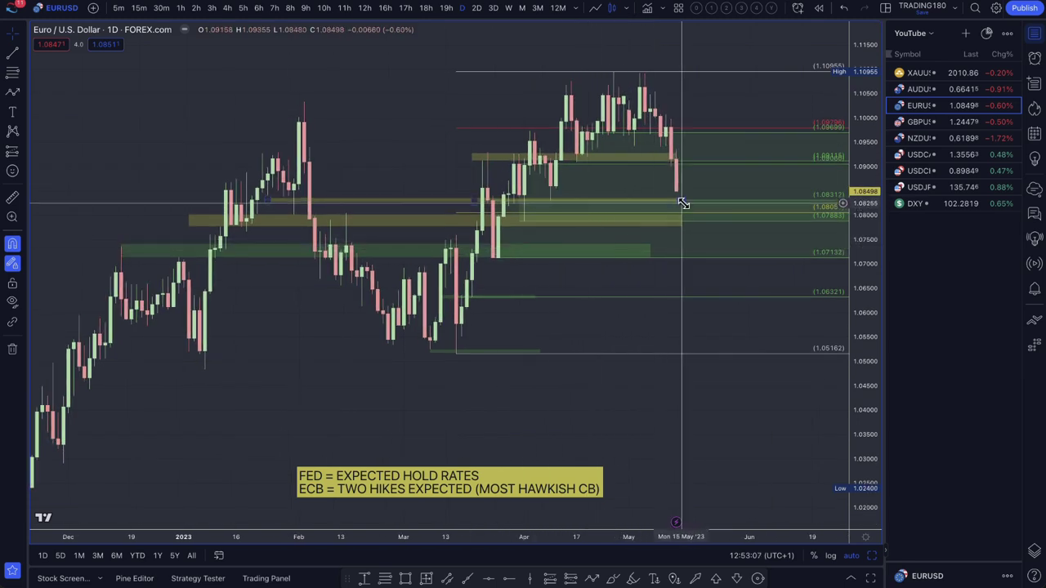
left_click_drag(681, 202, 773, 203)
left_click_drag(679, 219, 754, 219)
left_click(722, 166)
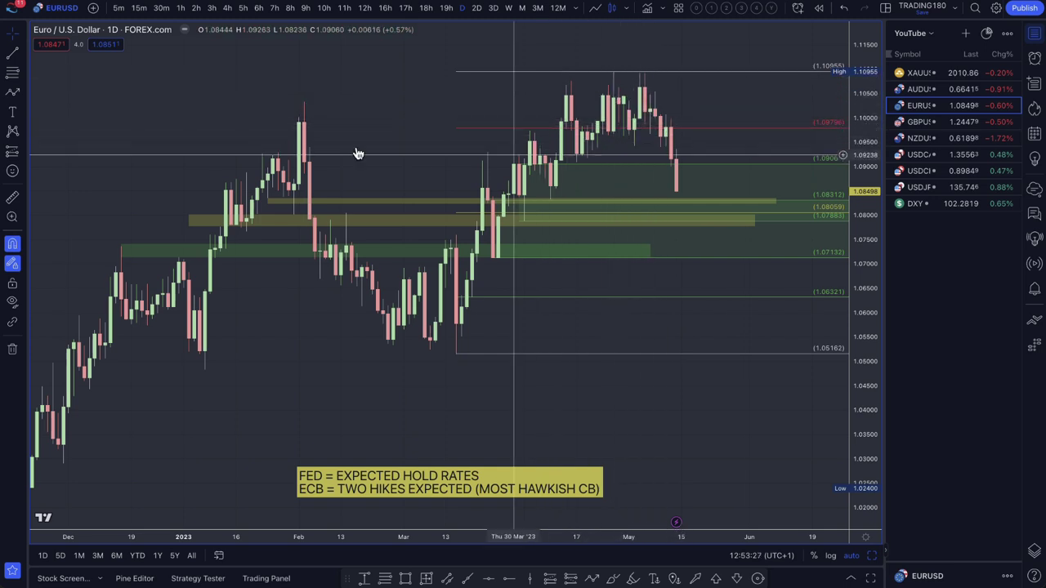
left_click(12, 91)
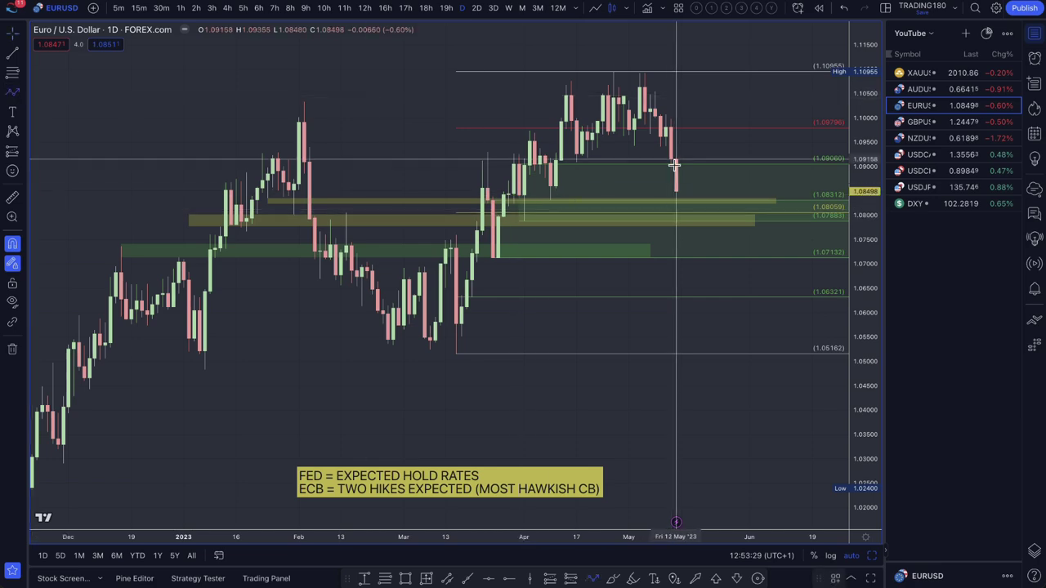
left_click(670, 120)
scroll(672, 121, "up", 4)
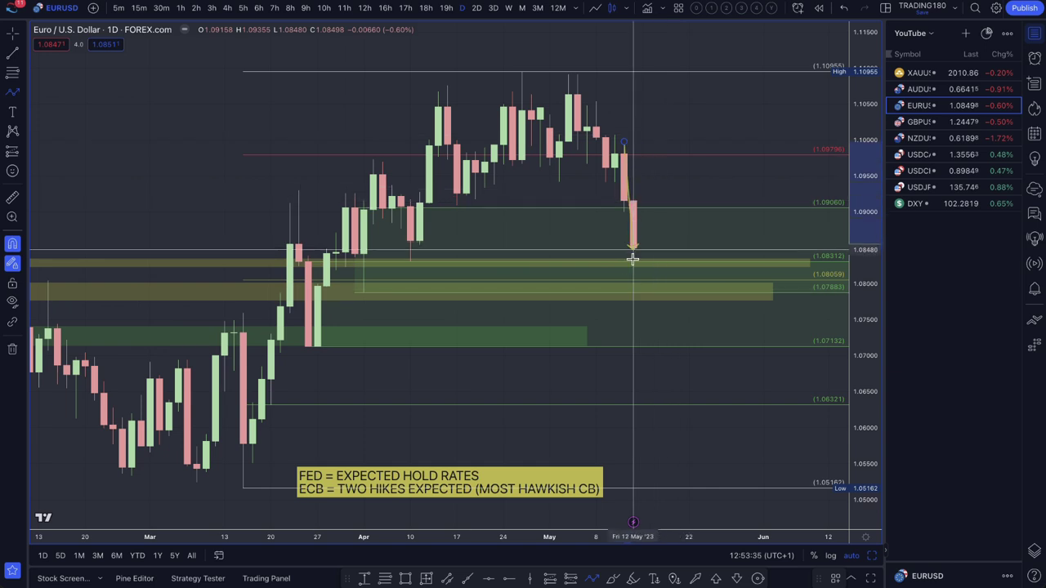
key("Escape")
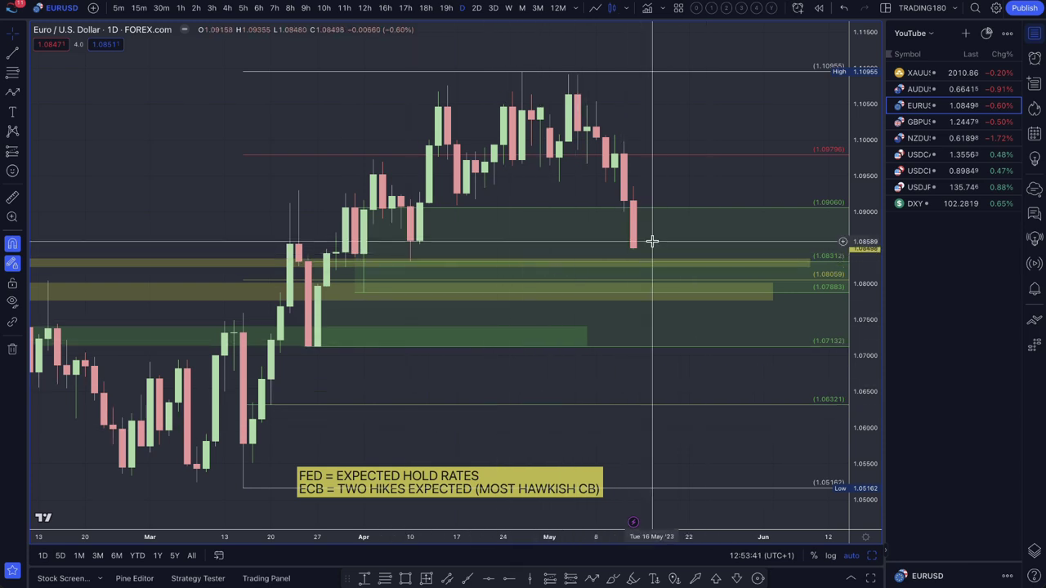
Draw a V-shaped Path from the last EURUSD close down to about 1.0807 on 15 May and up to about 1.0990 on 25 May.
left_click(13, 93)
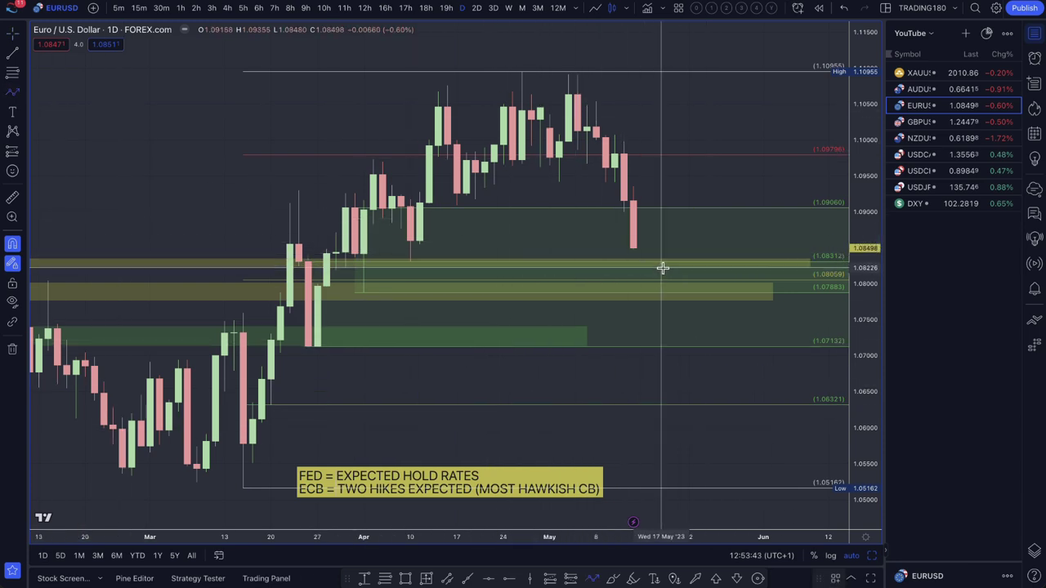
left_click(635, 246)
left_click(642, 279)
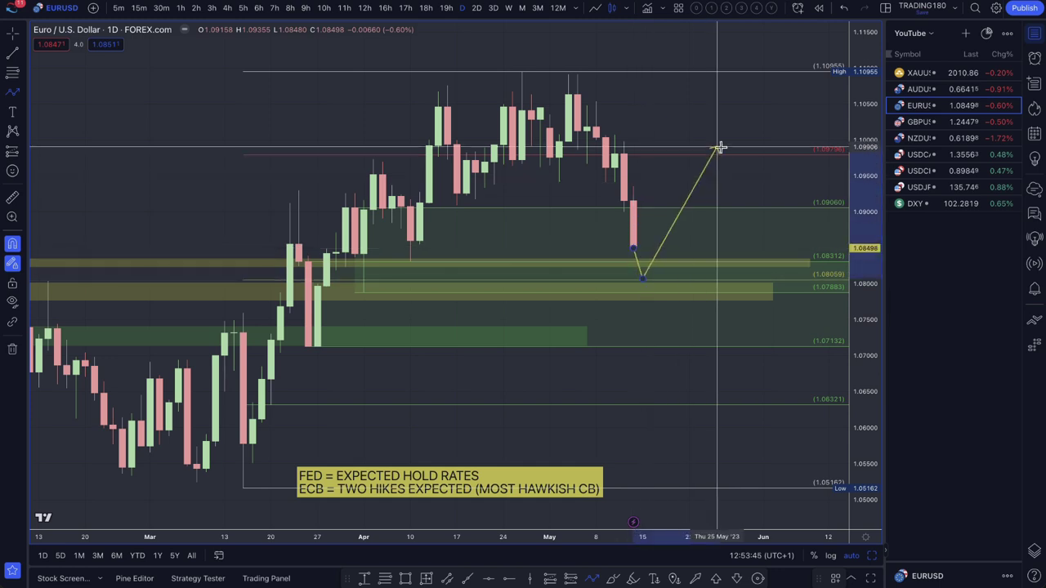
left_click(720, 147)
scroll(678, 249, "down", 2)
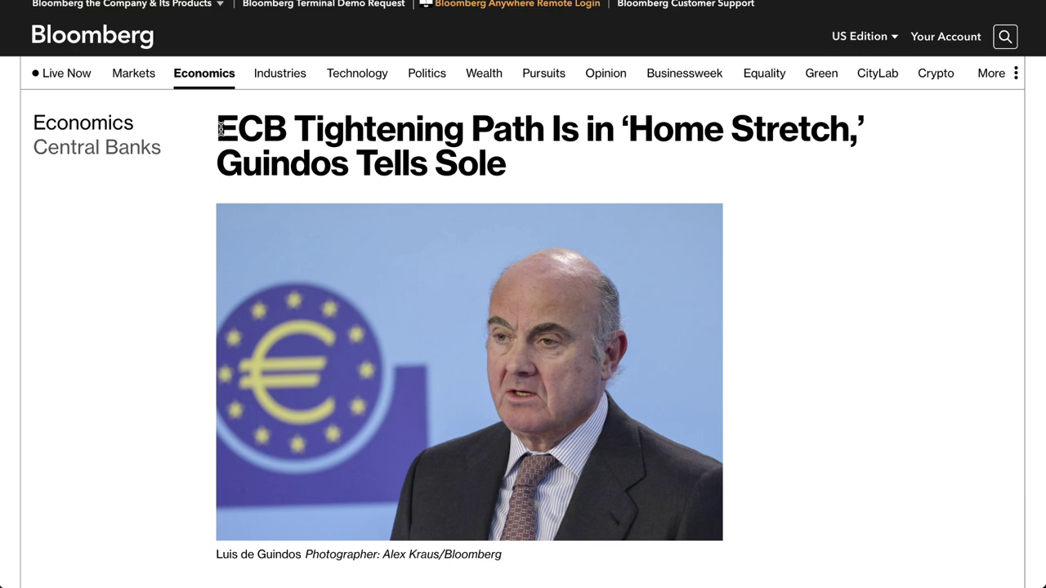
Switch to the Bloomberg article on the ECB tightening path and read its headline and Guindos' comments on rate steps, highlighting key passages.
scroll(221, 129, "down", 2)
left_click_drag(221, 98, 765, 90)
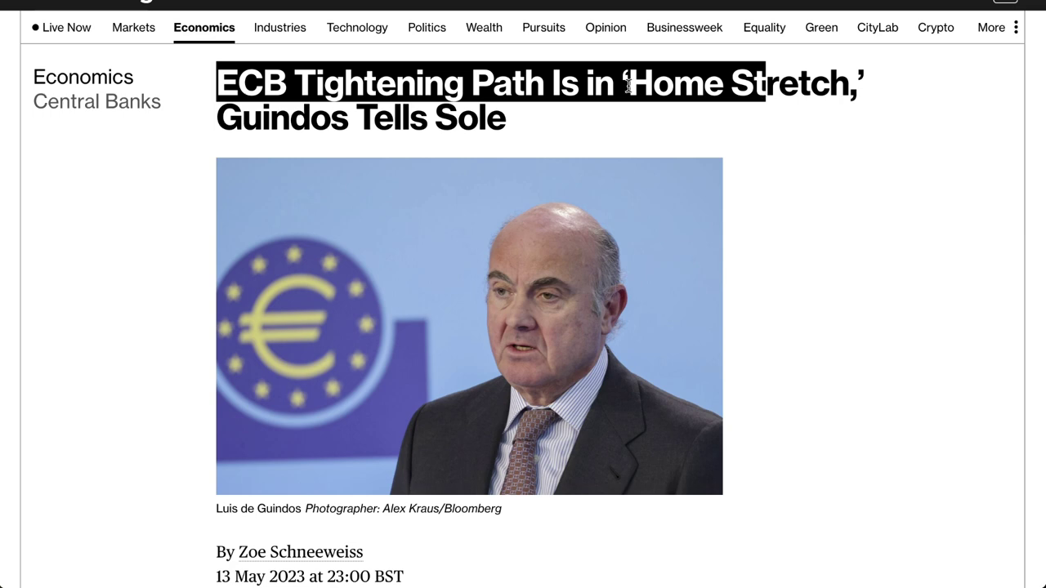
scroll(374, 124, "down", 5)
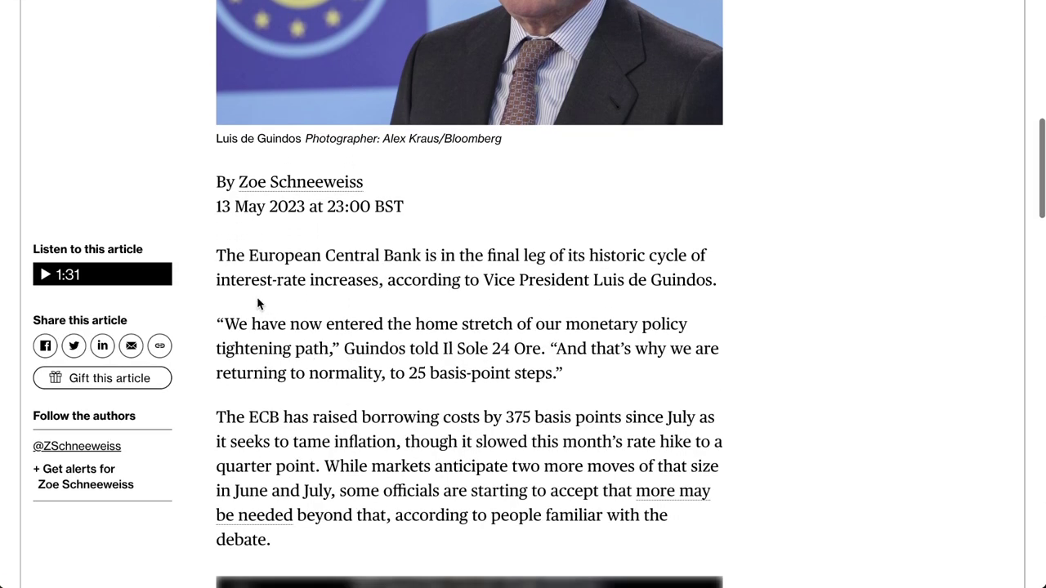
left_click_drag(248, 264, 467, 278)
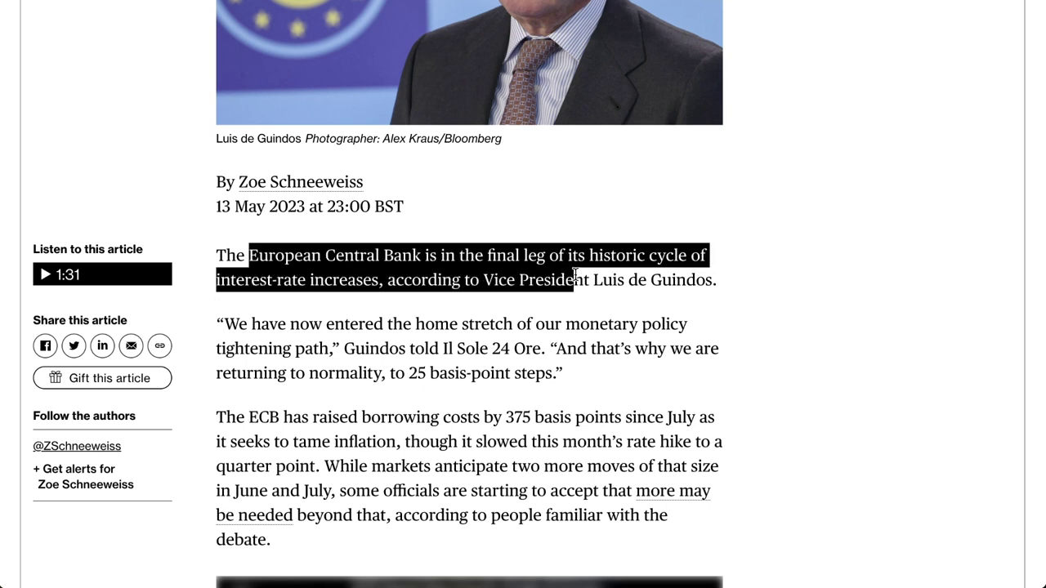
left_click_drag(574, 277, 335, 281)
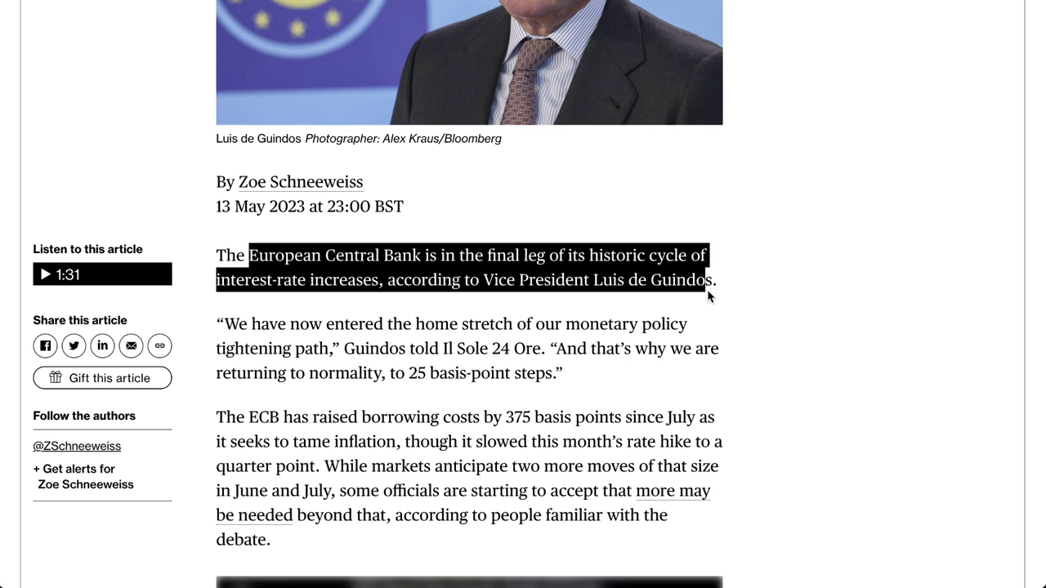
left_click_drag(308, 325, 482, 326)
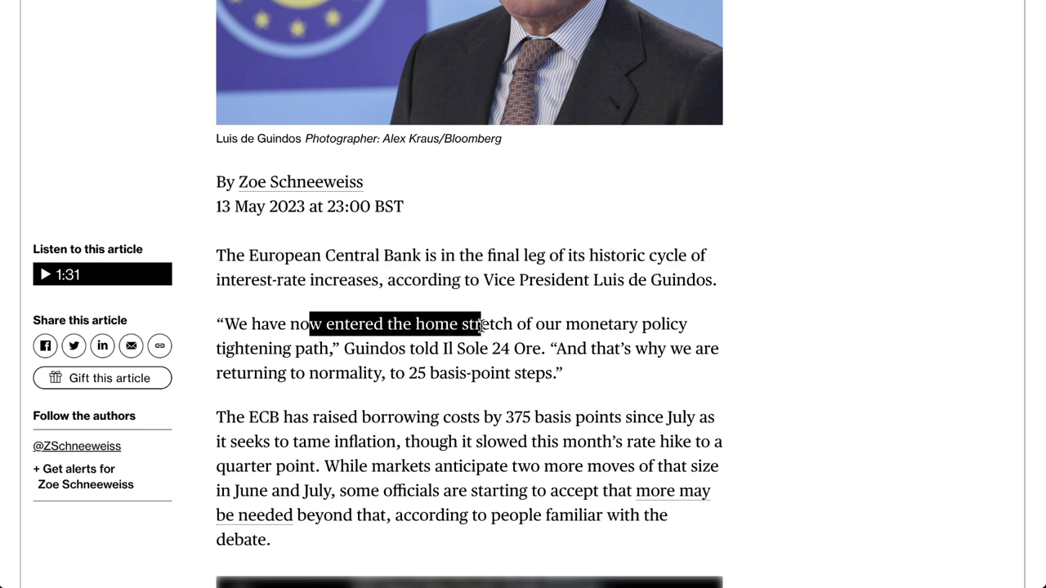
left_click_drag(572, 341, 373, 344)
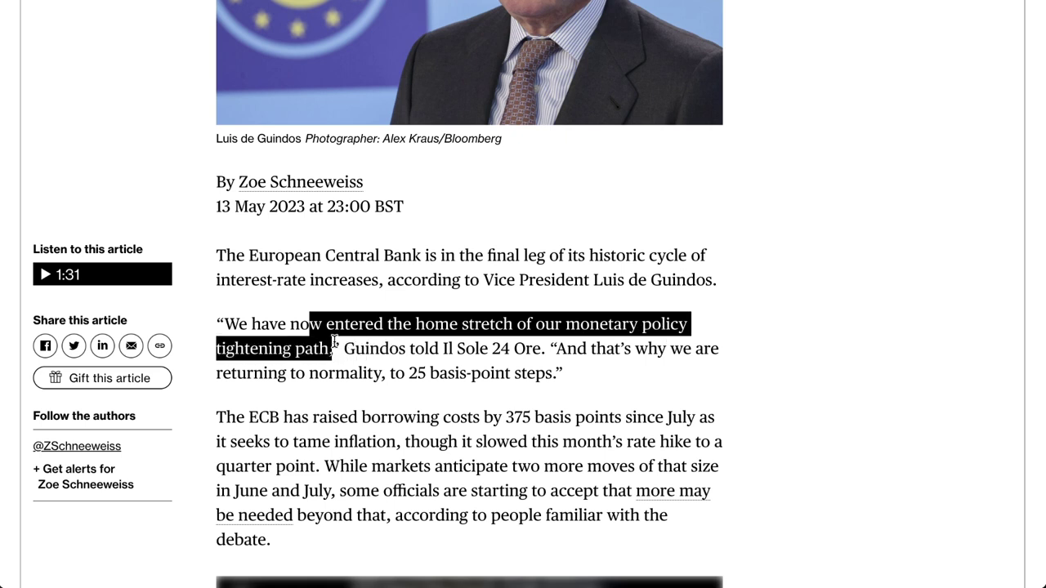
left_click_drag(494, 354, 443, 349)
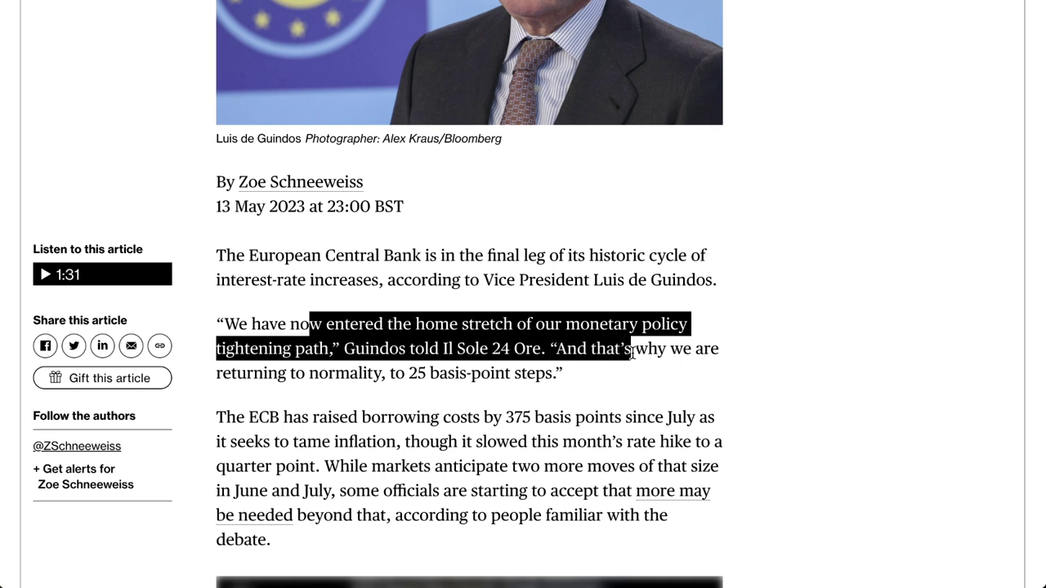
left_click_drag(679, 356, 423, 375)
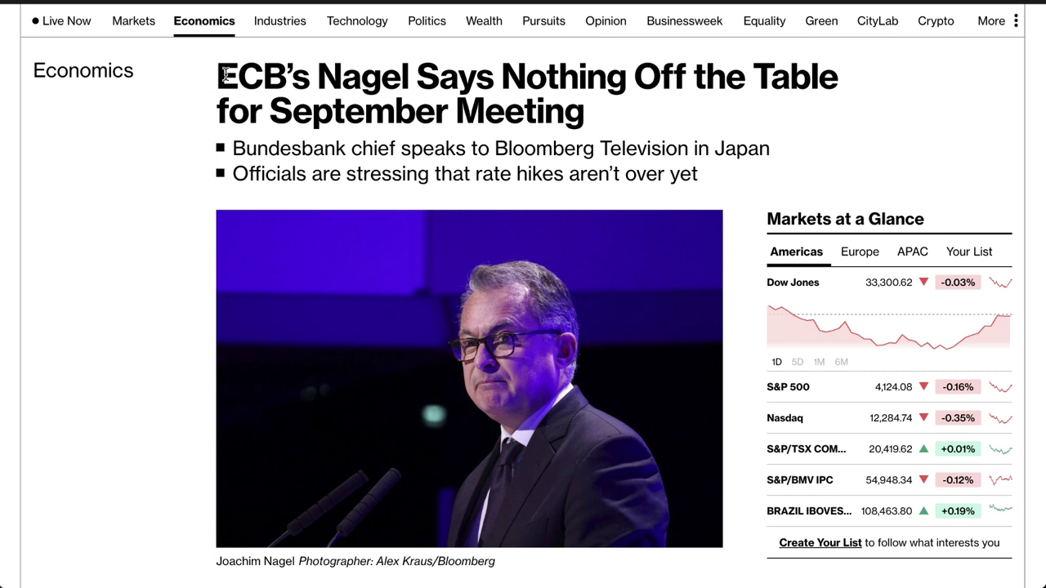
Read the Bloomberg article on the ECB's September meeting, highlighting the headline, rate-hike and inflation remarks, and return to the EURUSD chart.
left_click_drag(220, 74, 519, 88)
left_click_drag(629, 95, 426, 150)
left_click_drag(496, 162, 585, 164)
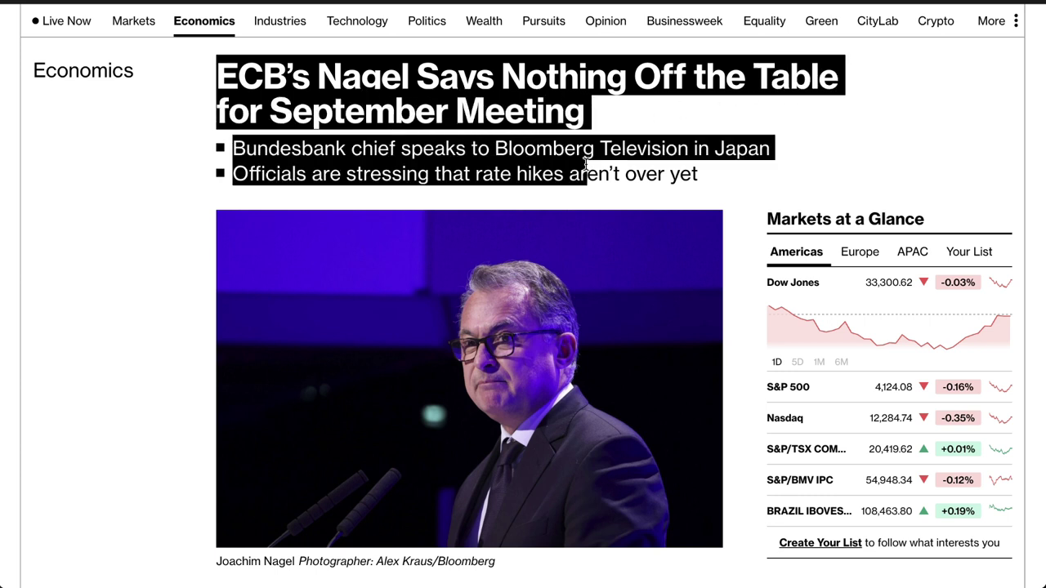
left_click_drag(695, 167, 372, 169)
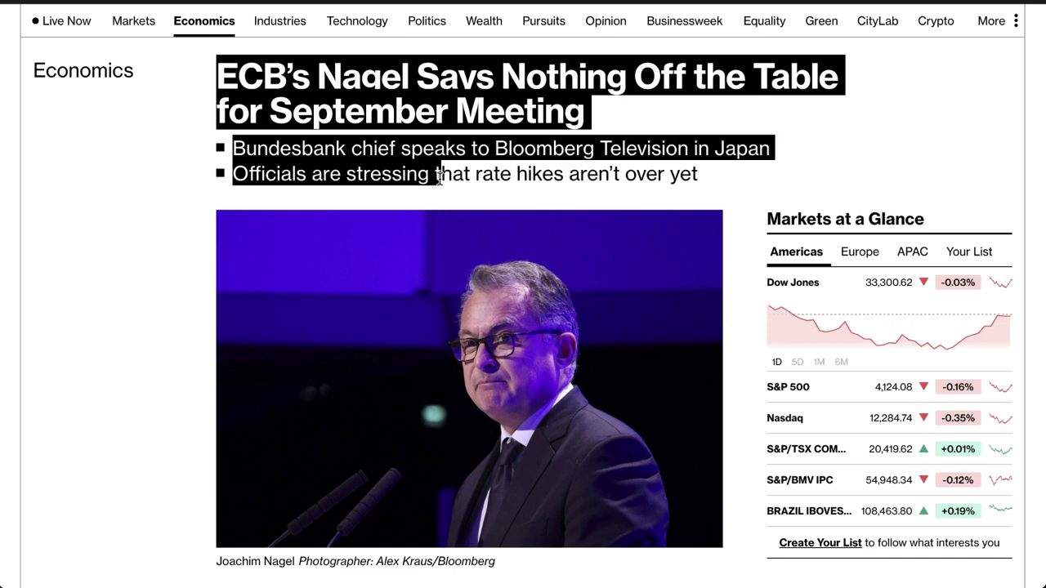
left_click_drag(520, 181, 636, 196)
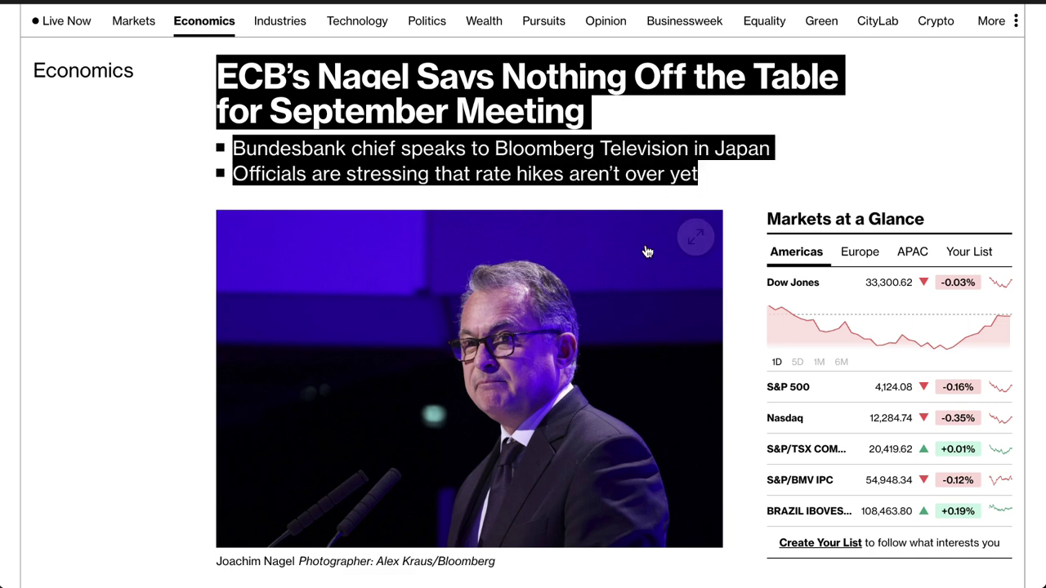
scroll(646, 251, "down", 5)
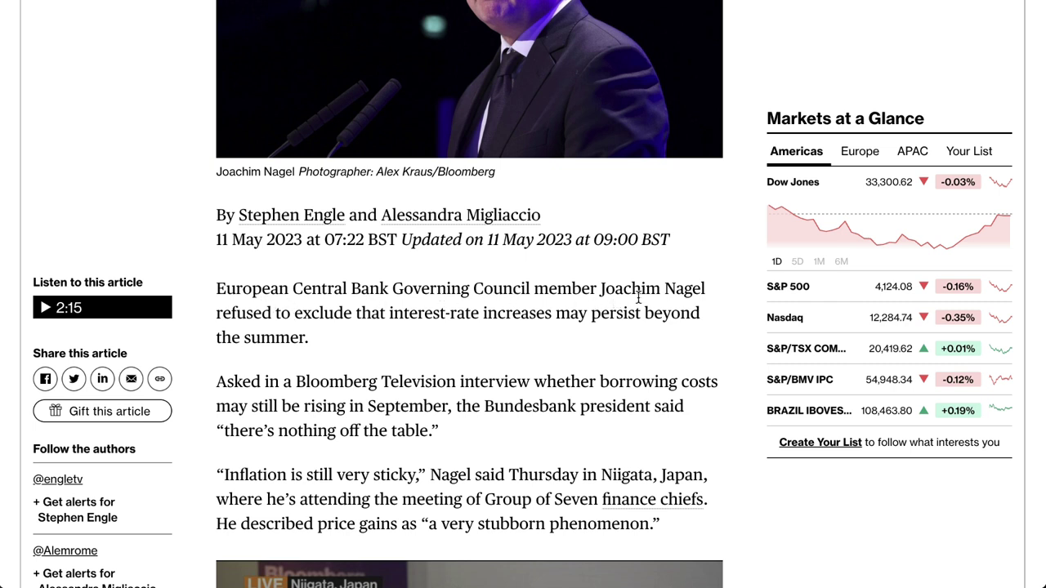
left_click_drag(235, 314, 366, 320)
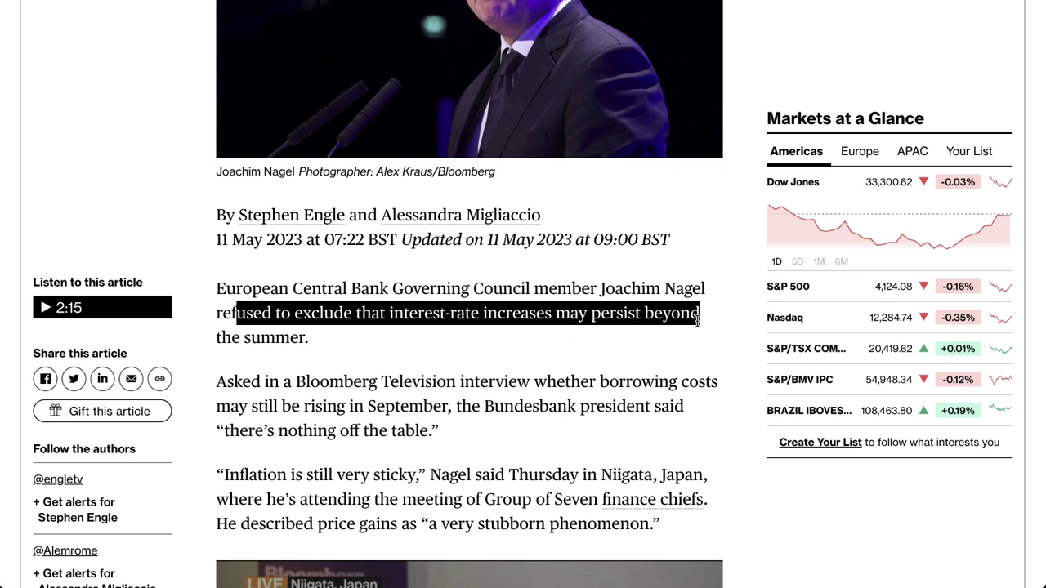
scroll(313, 393, "down", 1)
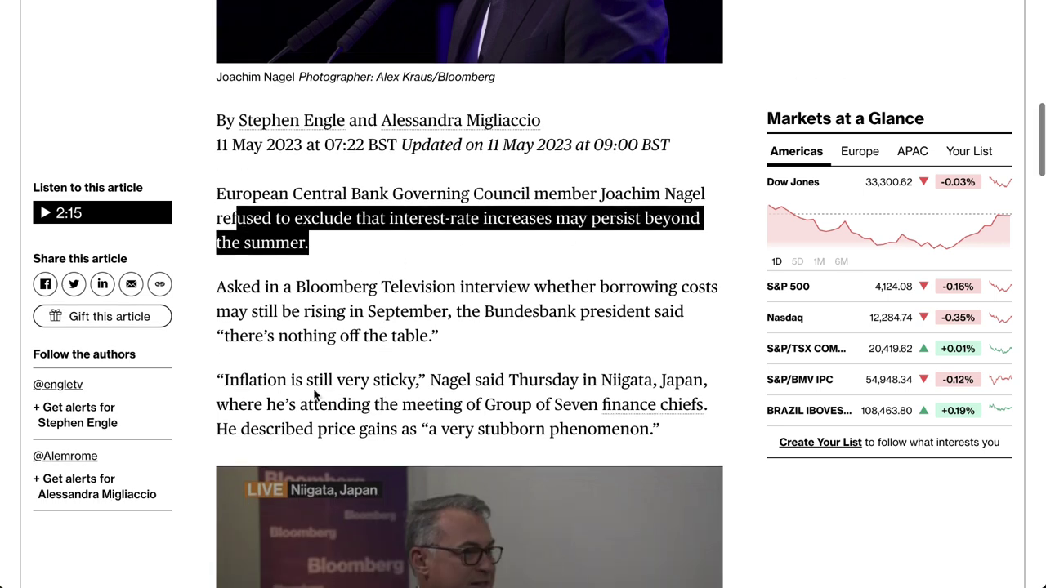
left_click_drag(215, 384, 413, 386)
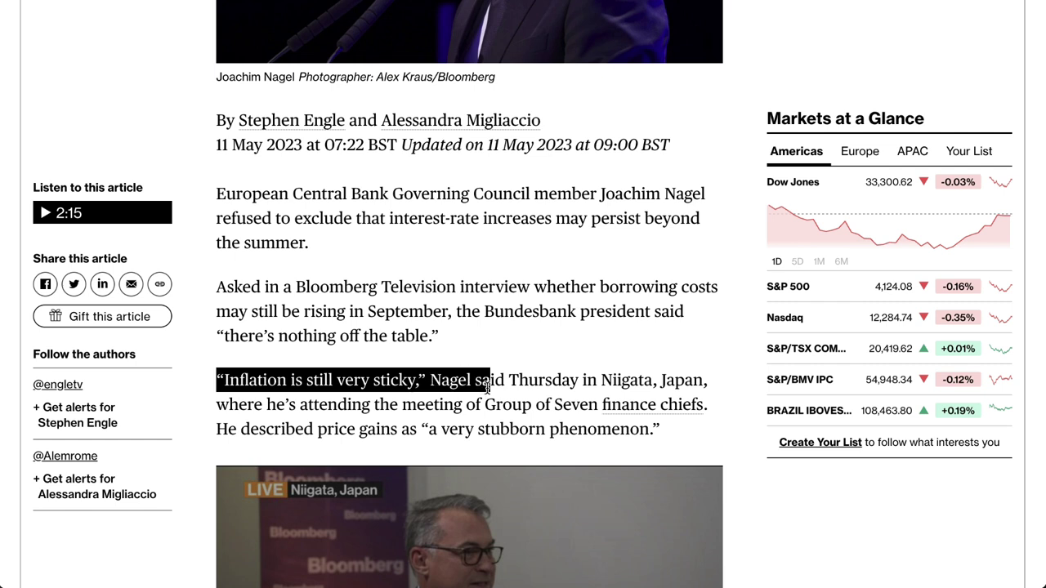
left_click_drag(488, 385, 409, 427)
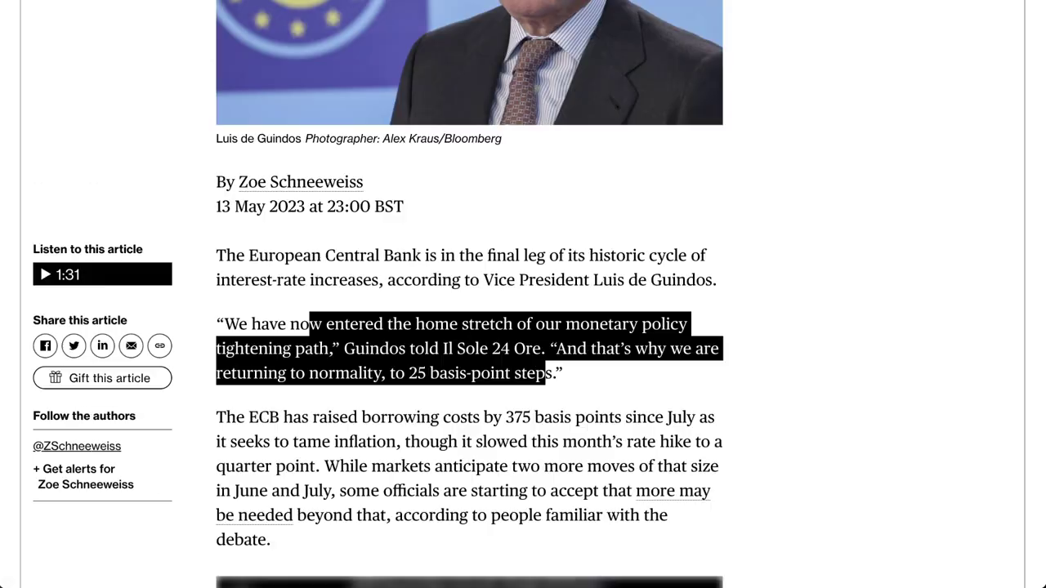
scroll(300, 110, "up", 5)
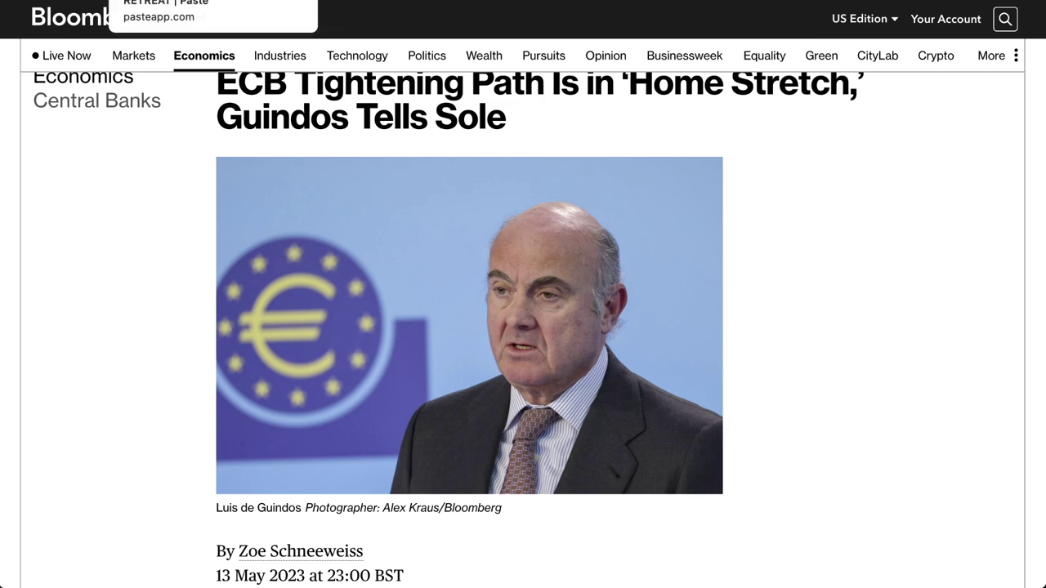
left_click(179, 1)
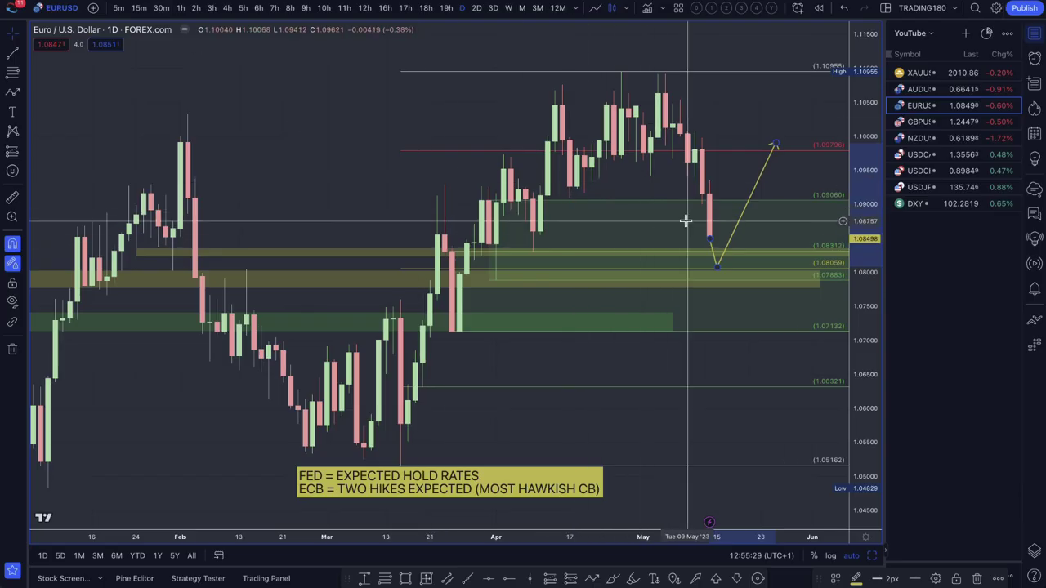
Draw a Fib Retracement from 1.09621 on 10 May to the 4 May high with the 1. SUPPLY template, and move the Path's end to about 1.102.
scroll(714, 253, "down", 2)
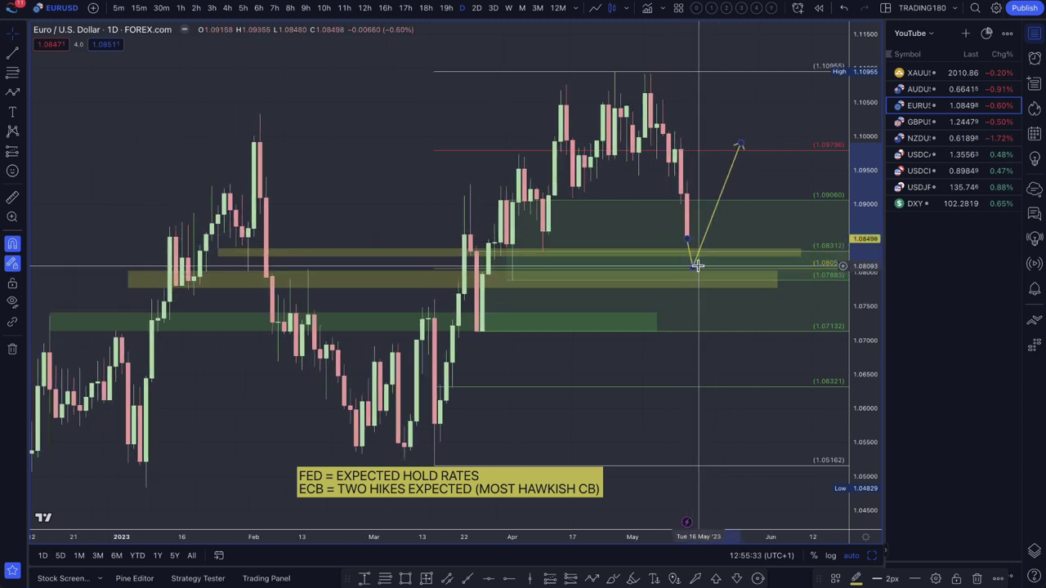
scroll(739, 335, "down", 3)
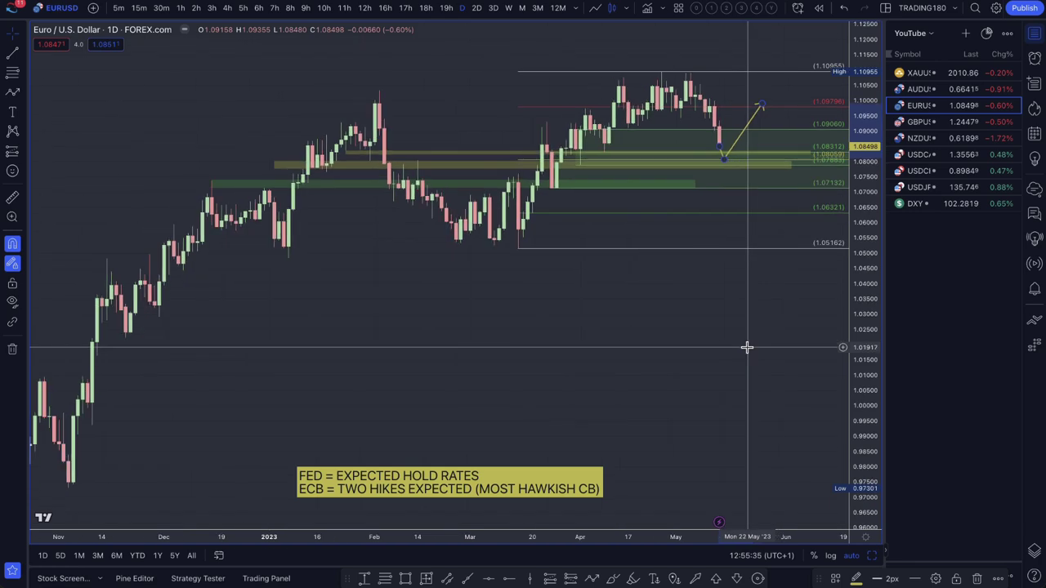
scroll(730, 256, "up", 2)
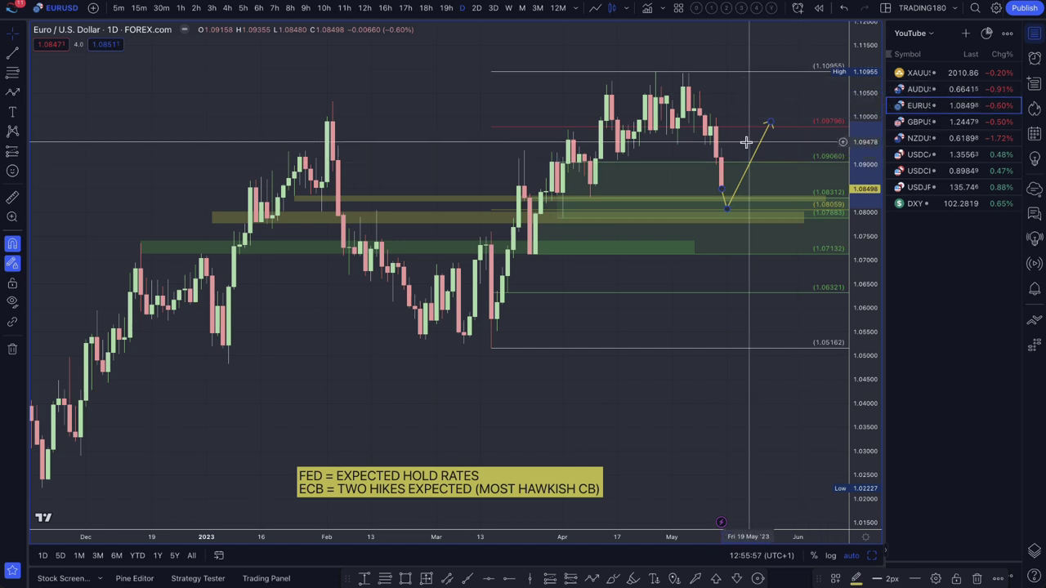
scroll(728, 152, "up", 3)
left_click(13, 73)
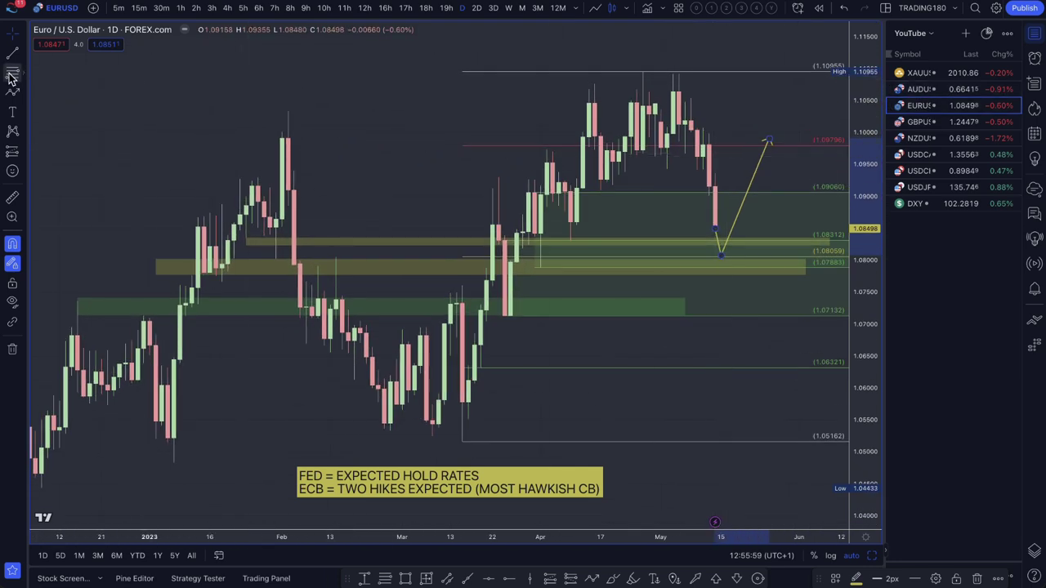
left_click(701, 155)
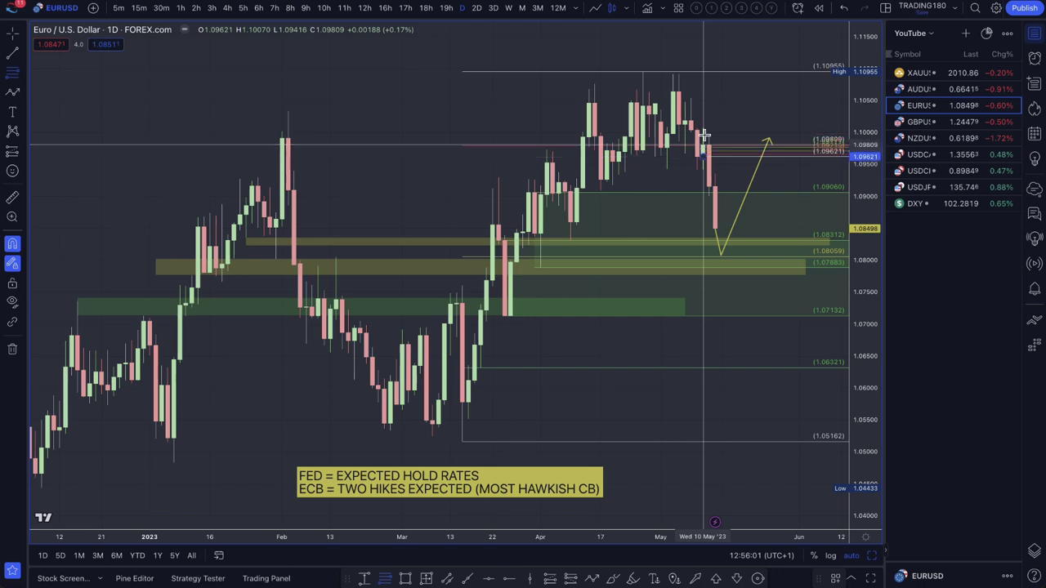
left_click(678, 77)
left_click(836, 579)
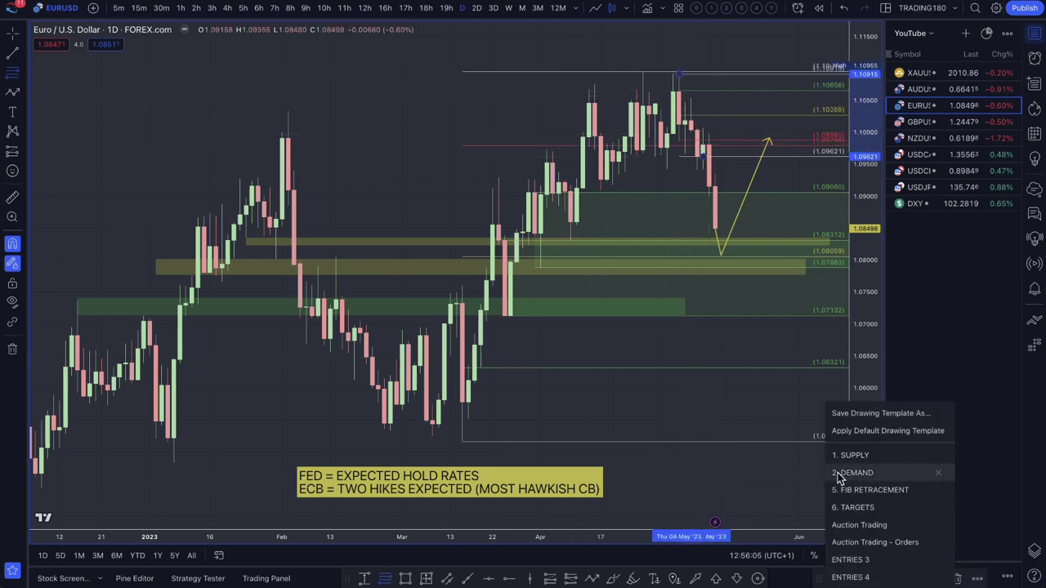
left_click(916, 454)
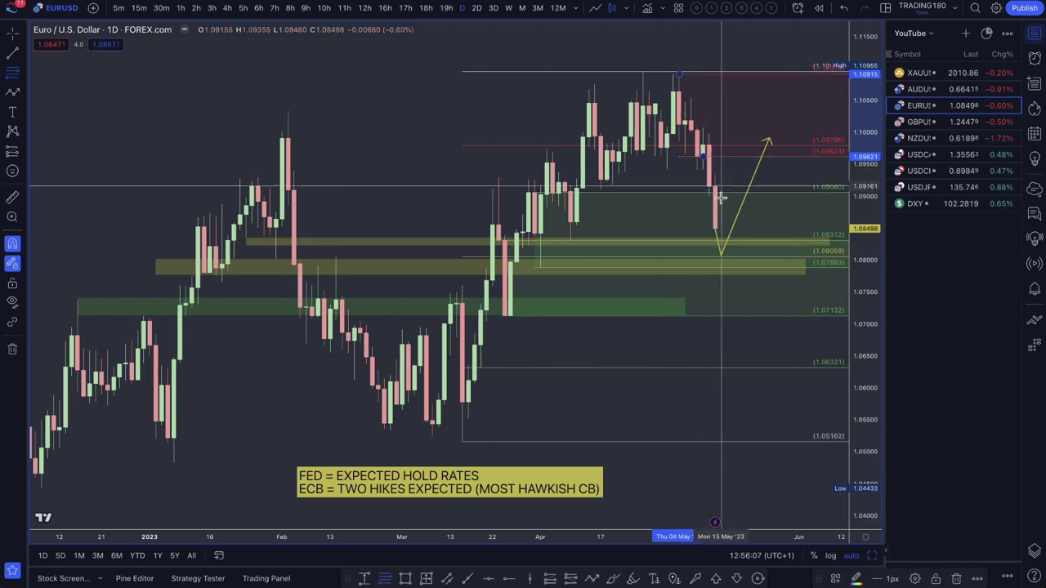
mouse_move(767, 144)
left_mouse_down()
mouse_move(741, 151)
mouse_move(744, 131)
mouse_move(738, 158)
mouse_move(744, 119)
left_mouse_up()
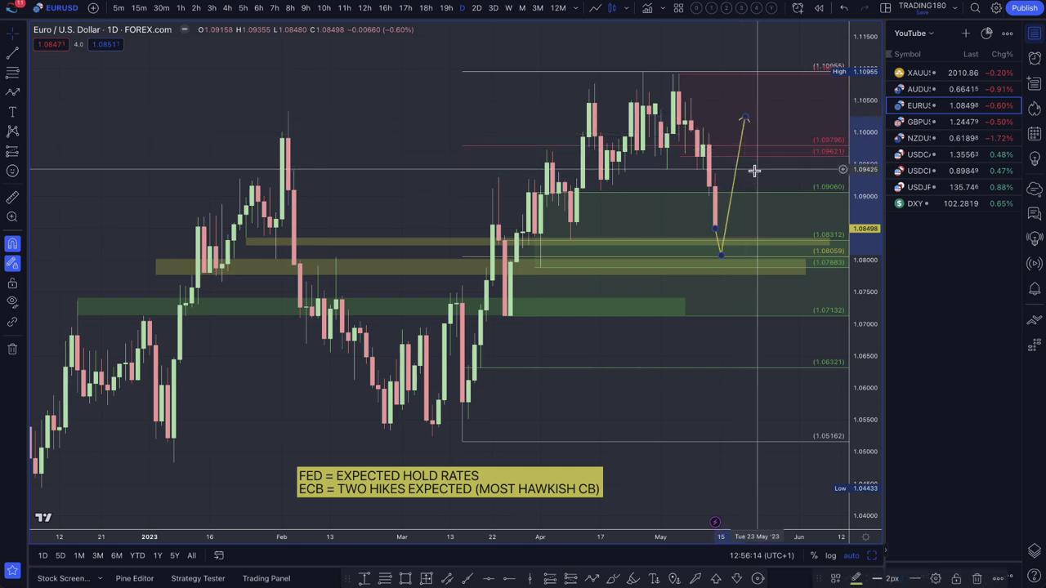
On the AUDUSD daily chart, shift the V-shaped Path to start at the last close, with its low at about 0.656 on 17 May.
left_click(932, 89)
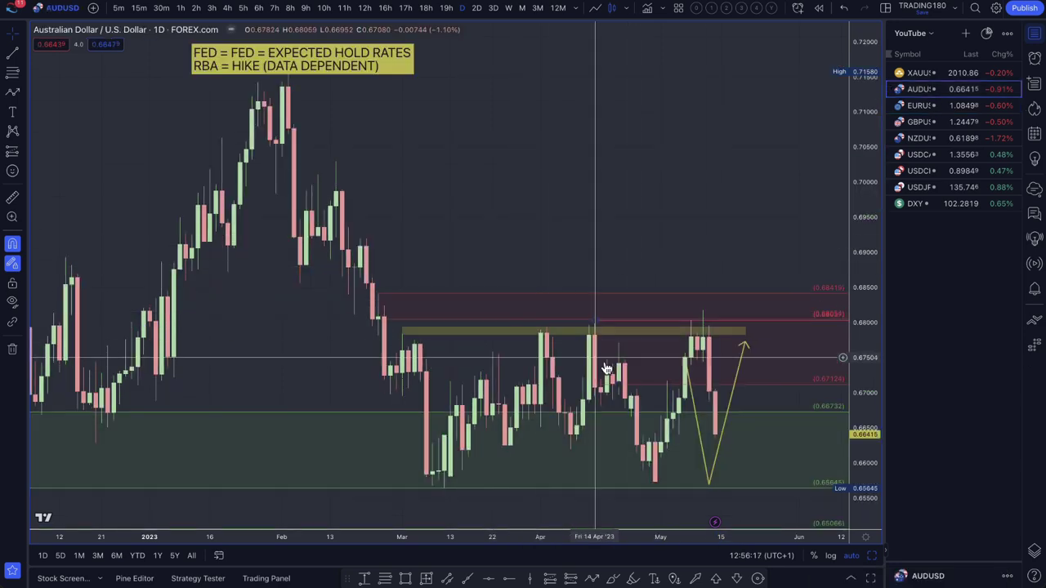
scroll(572, 344, "down", 3)
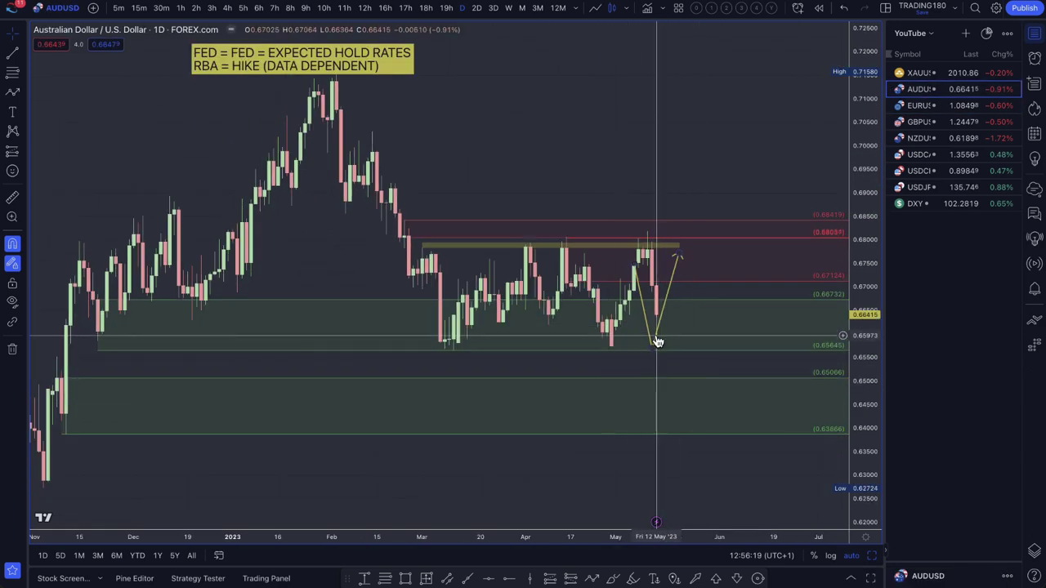
left_click_drag(654, 341, 672, 332)
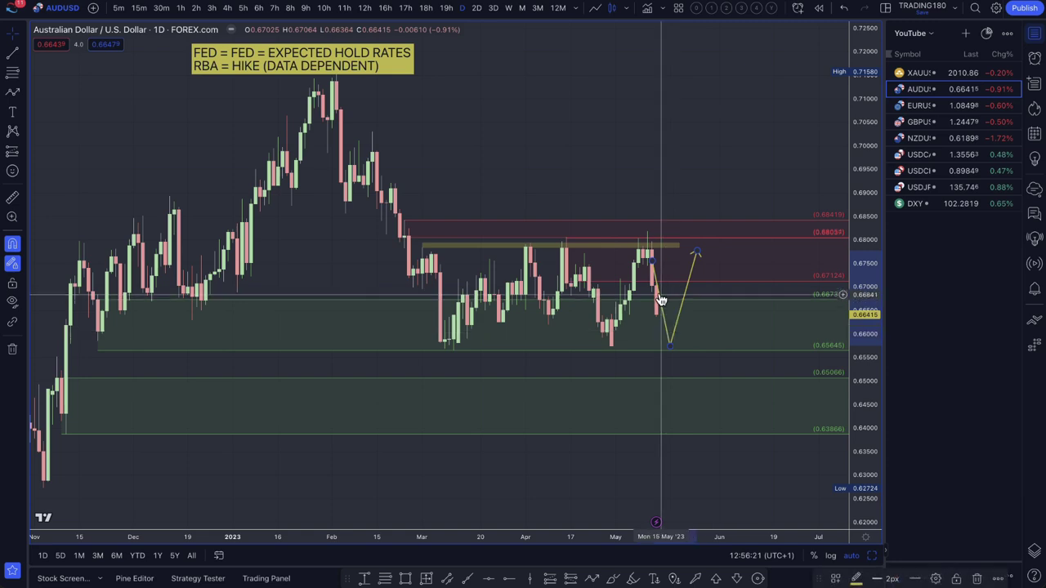
left_click_drag(654, 265, 656, 315)
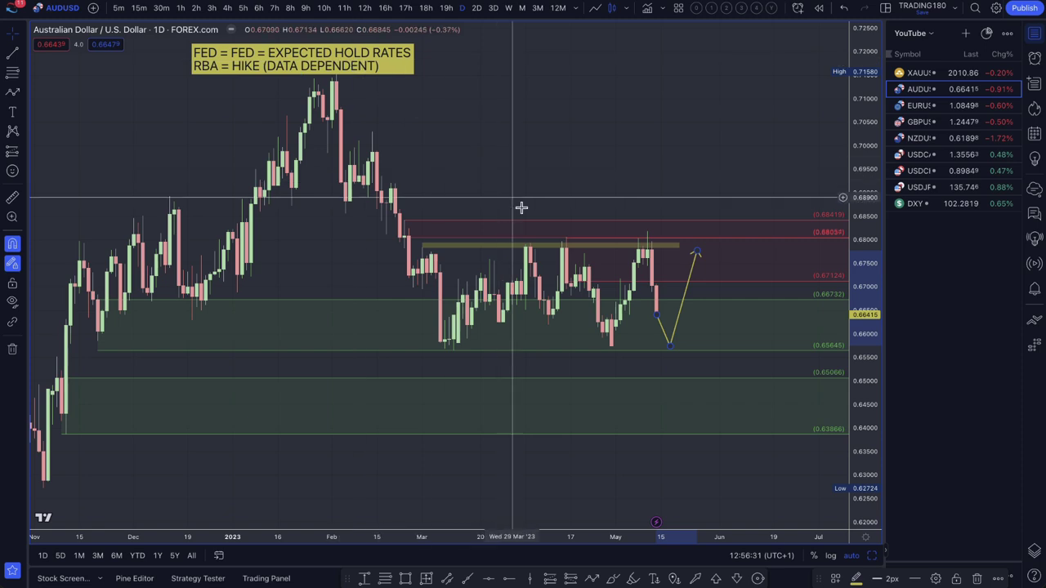
left_click_drag(670, 352, 669, 361)
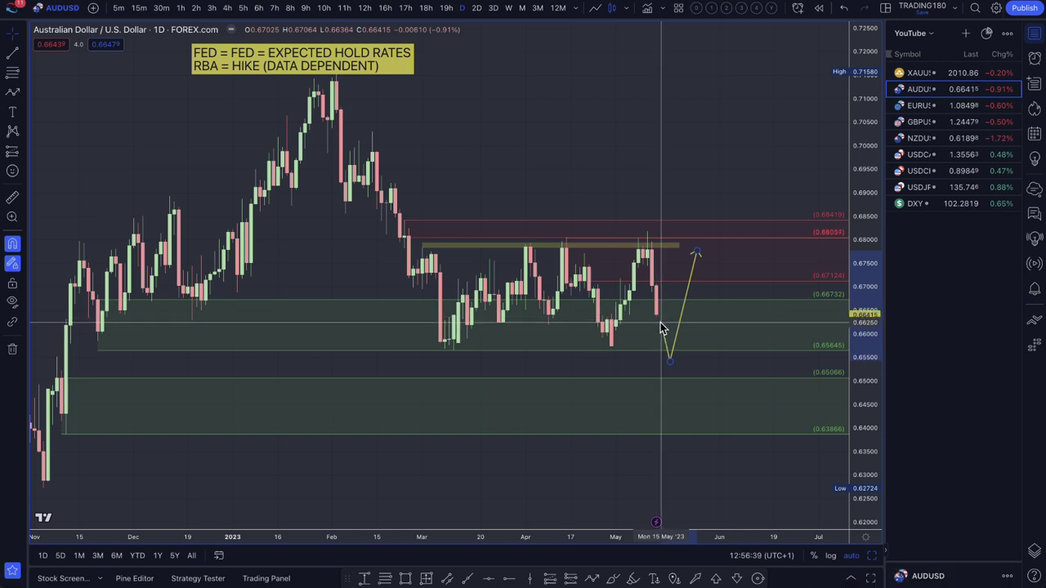
left_click_drag(669, 360, 669, 353)
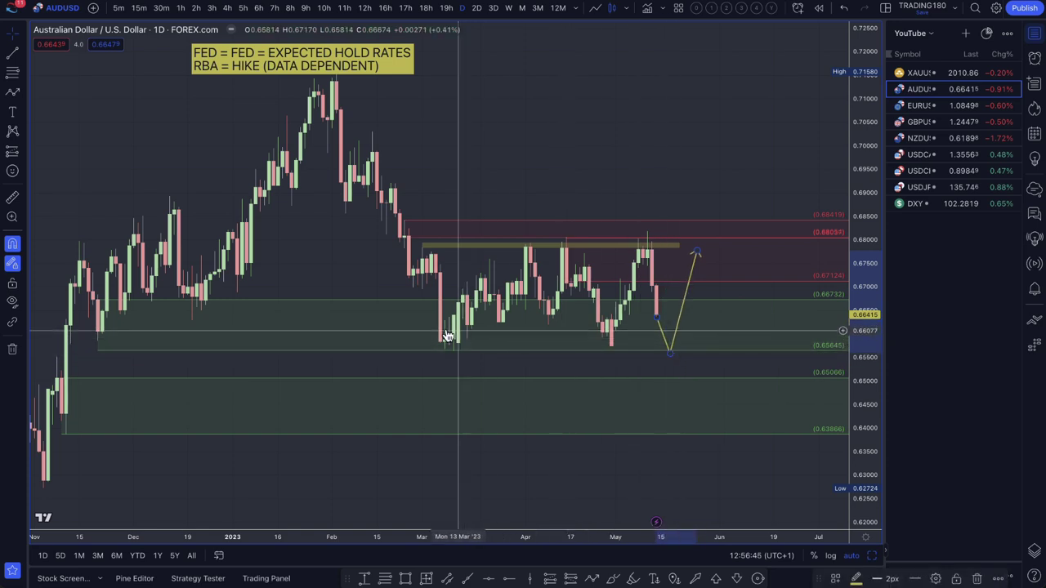
Draw a thin Rectangle zone along the March and late-April lows, from 7 March to 24 May, between about 0.6569 and 0.6584.
left_click(21, 94)
left_click(58, 138)
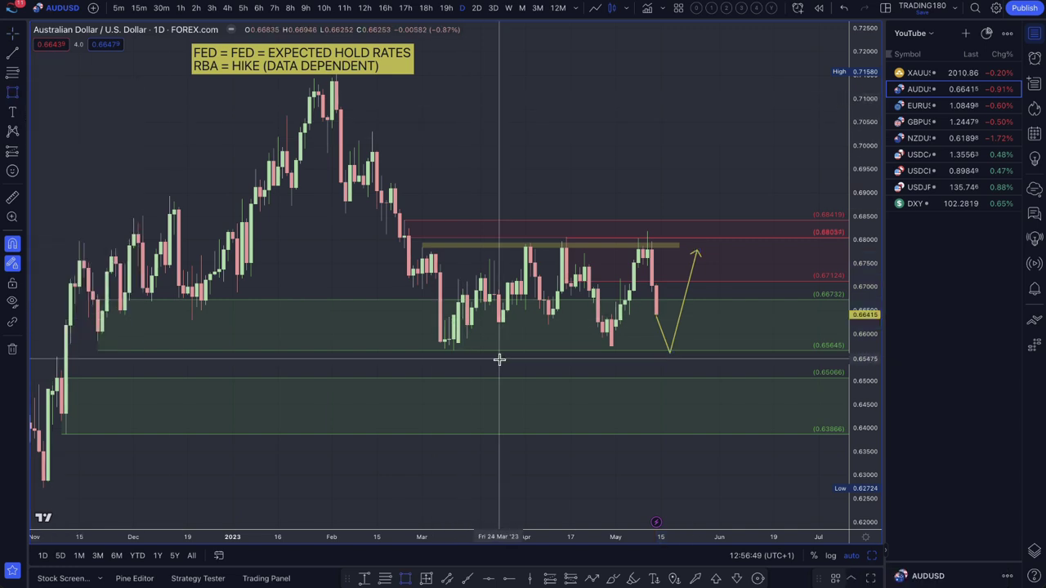
left_click_drag(442, 349, 698, 344)
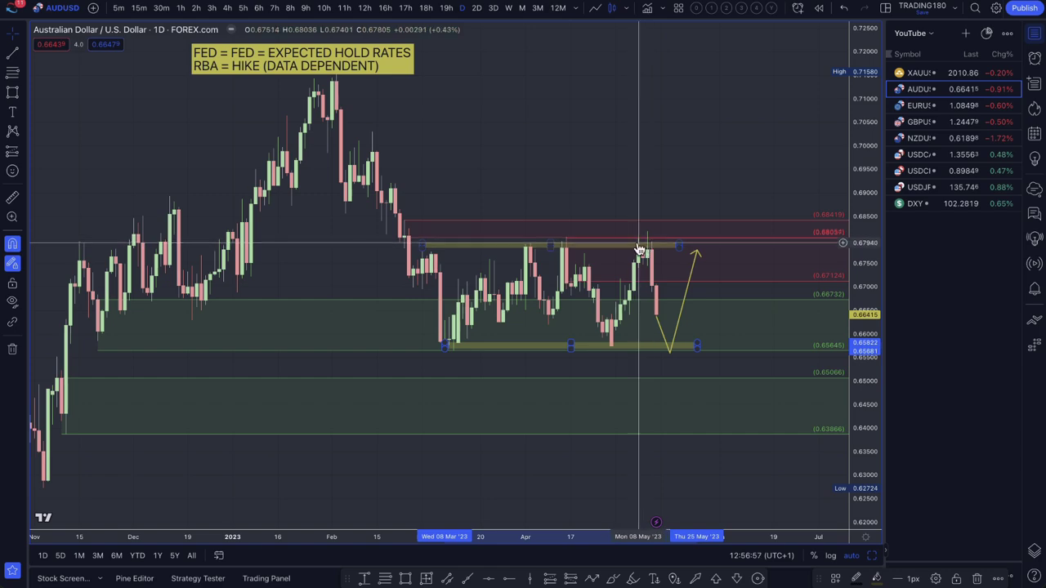
scroll(641, 246, "up", 3)
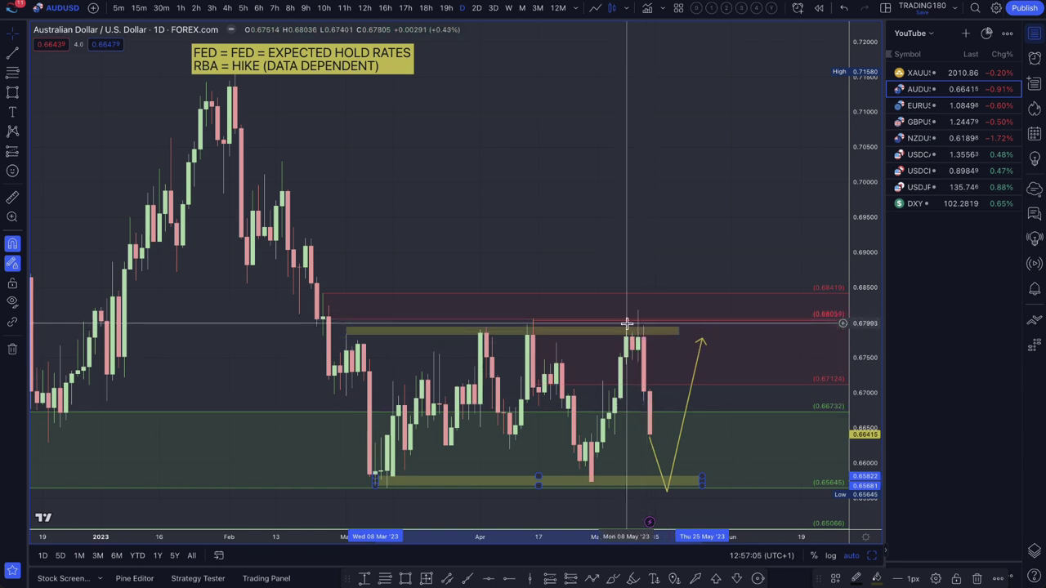
scroll(695, 425, "down", 2)
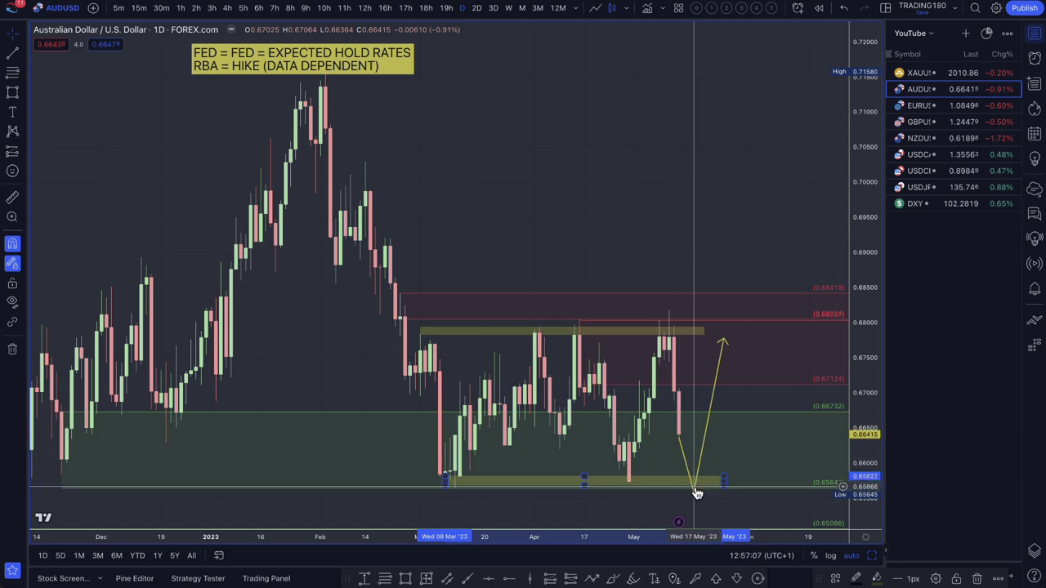
left_click_drag(697, 493, 694, 489)
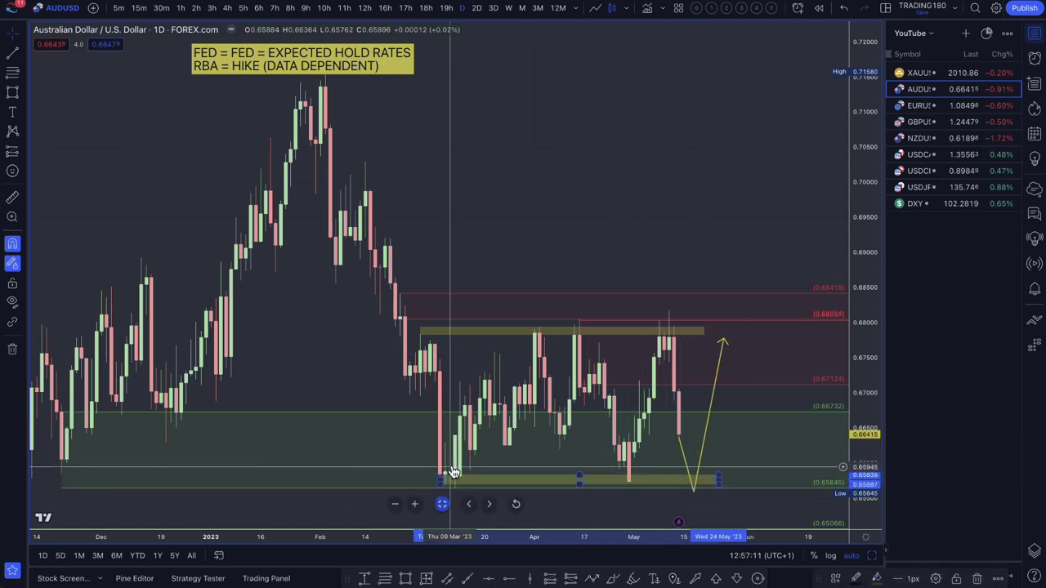
Lower the V-shaped Path's low on the AUDUSD chart to about 0.650 around 17 May.
scroll(531, 433, "down", 2)
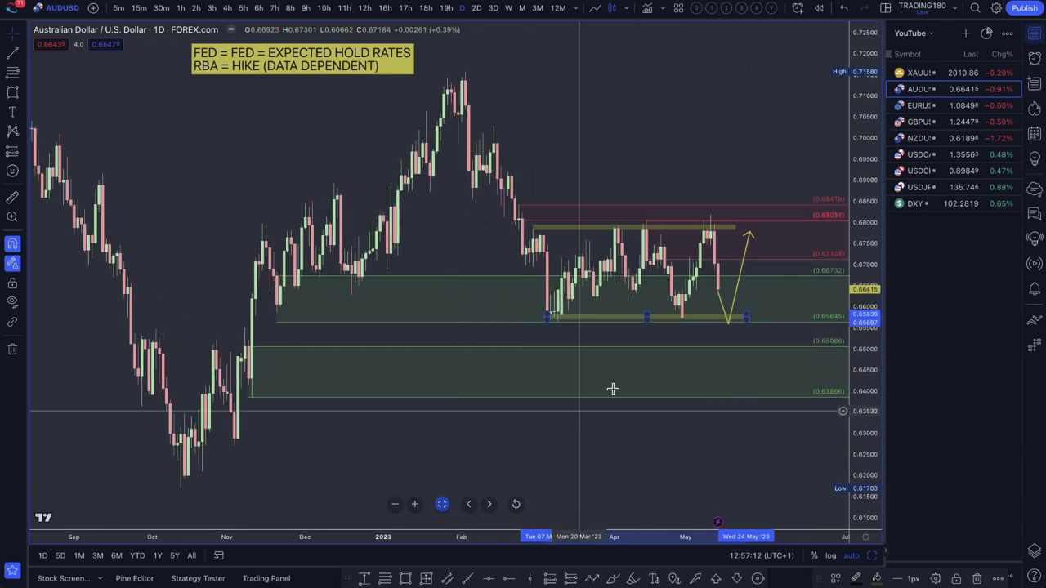
left_click(729, 324)
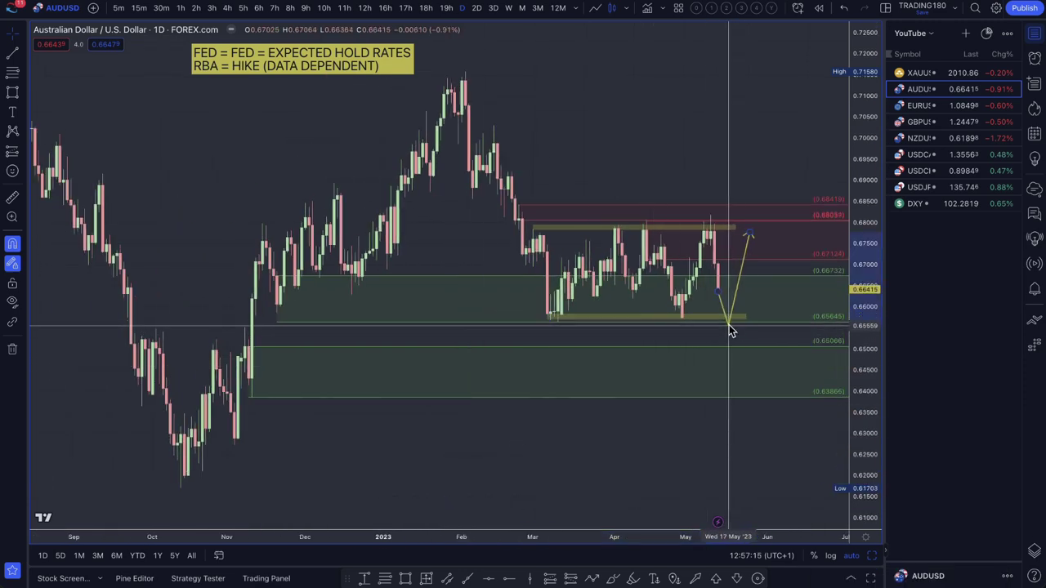
left_click_drag(729, 325, 727, 349)
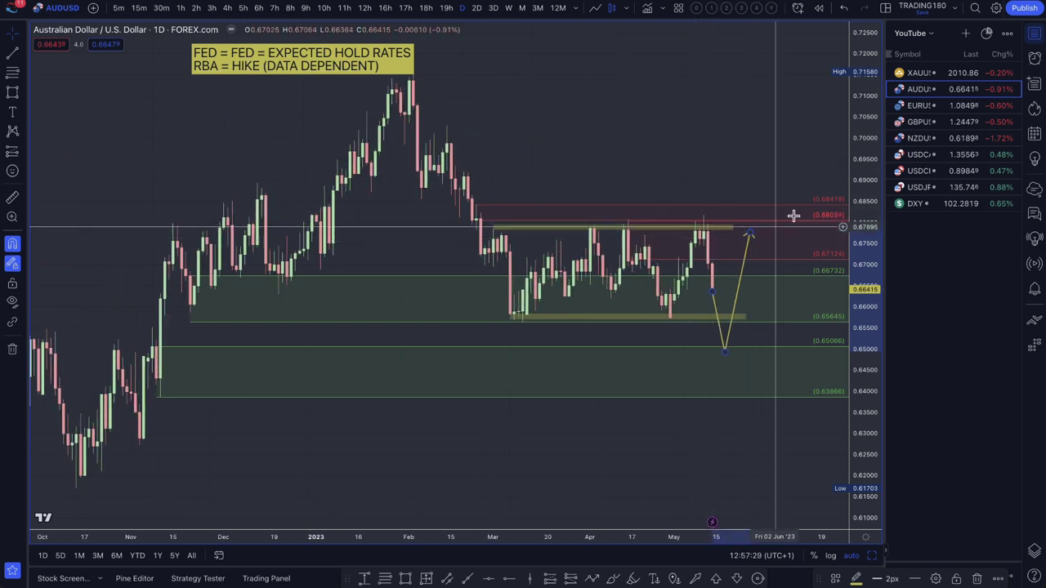
scroll(794, 242, "up", 2)
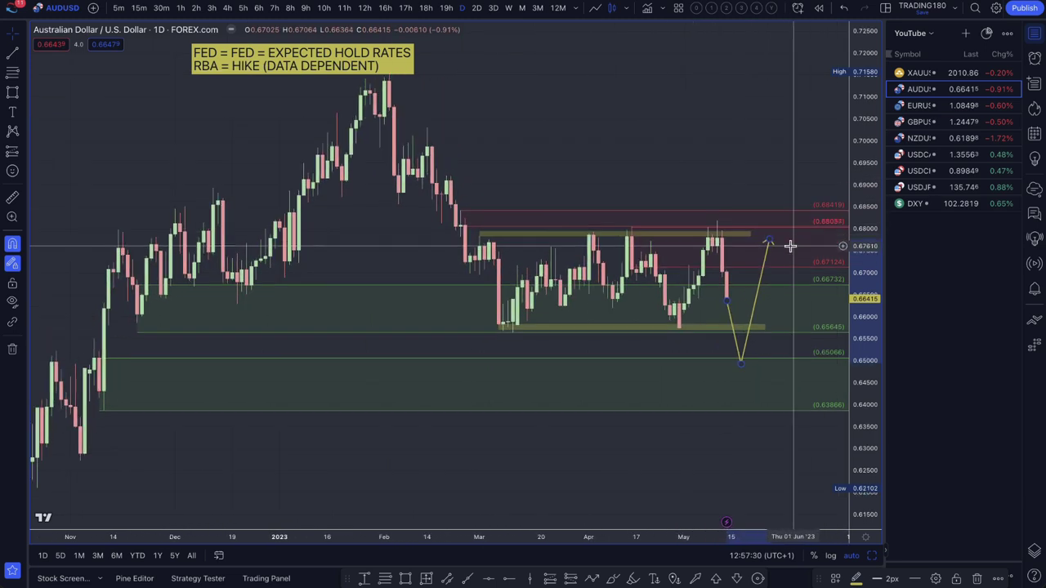
Switch to the XAUUSD daily chart and raise the upper level of the highest green demand Fib to 1995.05 on 1 May.
left_click(933, 73)
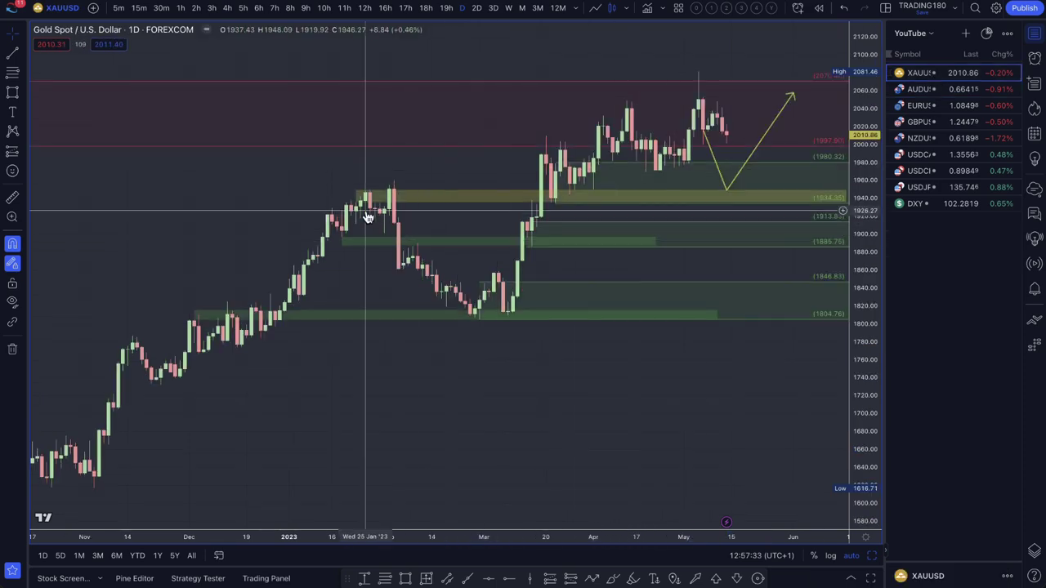
scroll(602, 225, "up", 3)
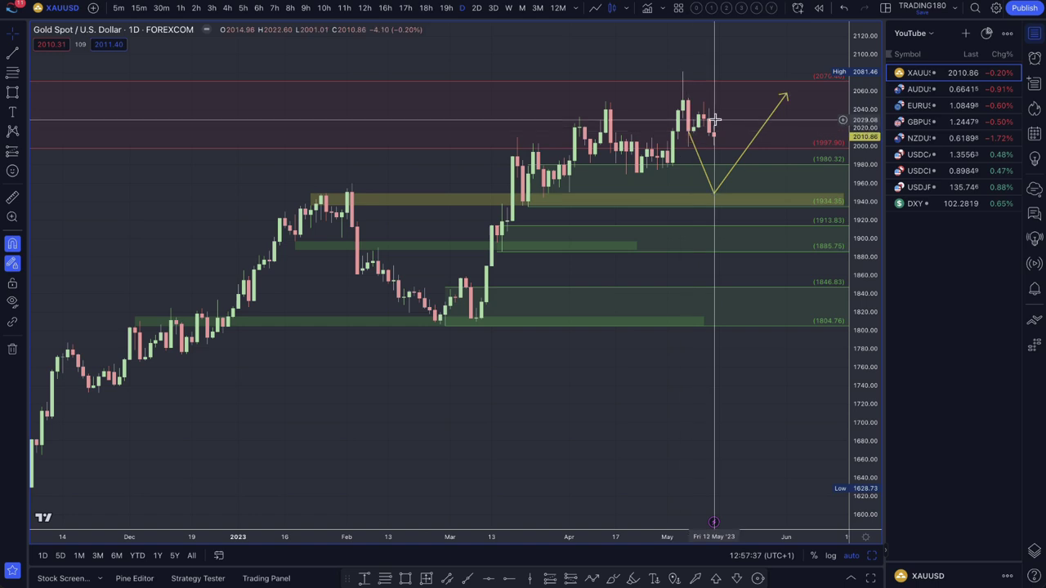
scroll(683, 132, "down", 5)
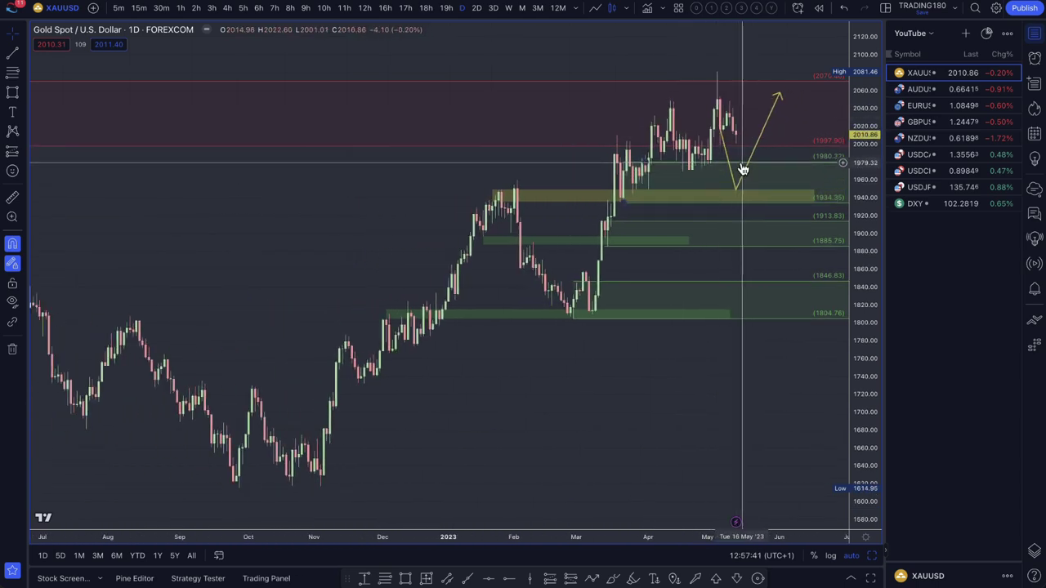
scroll(694, 168, "up", 5)
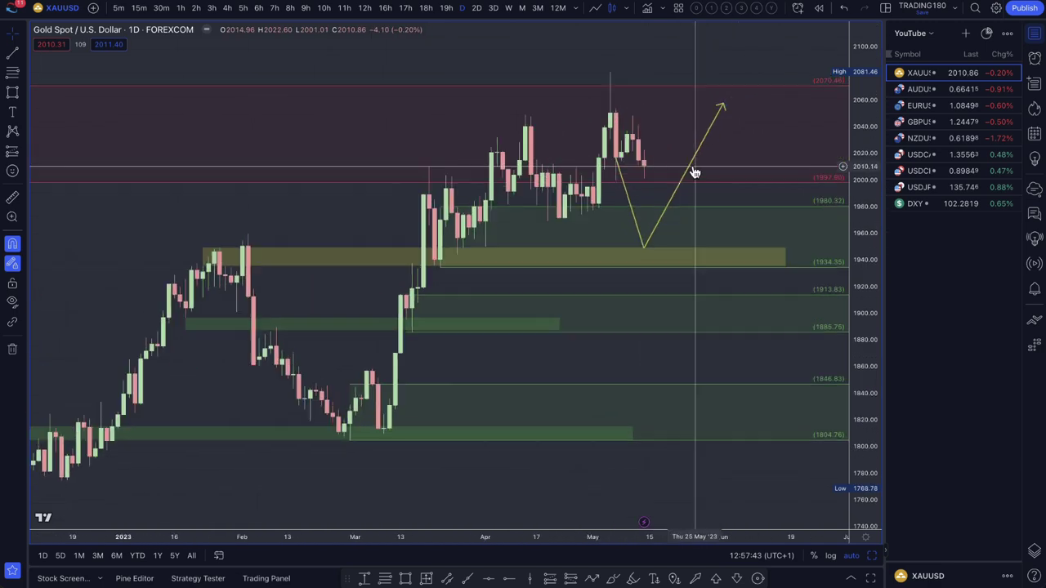
mouse_move(500, 217)
left_mouse_down()
mouse_move(562, 208)
mouse_move(429, 206)
left_mouse_up()
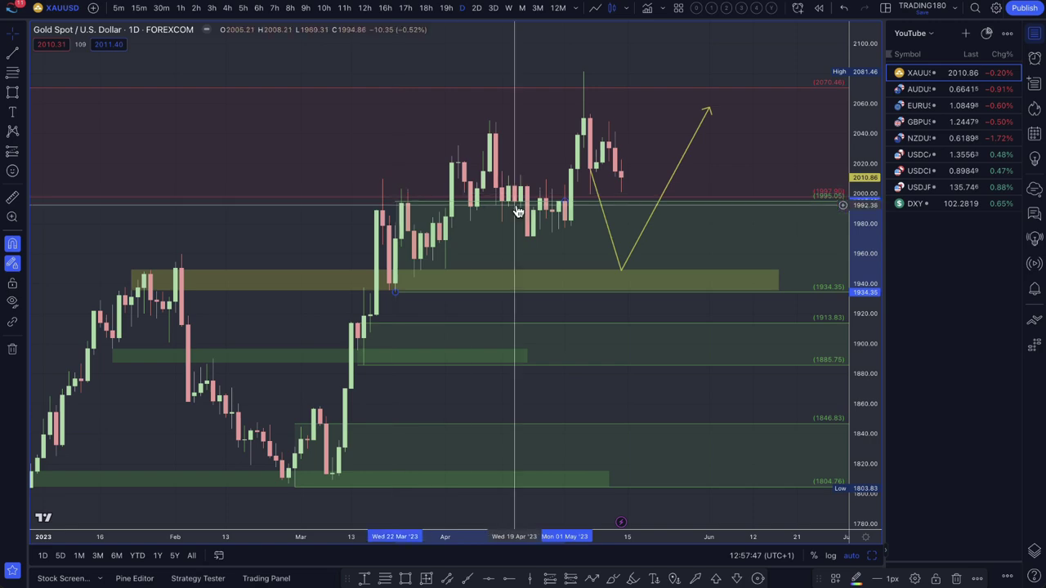
Narrow the red supply Fib at the March 2022 peak by moving its lower level to 2050.20 on 9 March 2022.
scroll(451, 170, "down", 2)
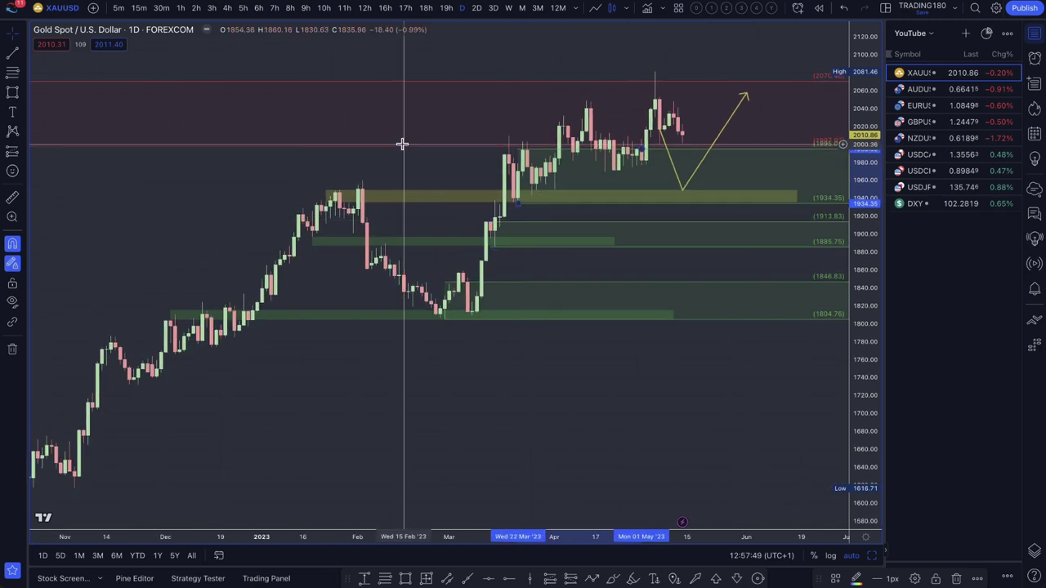
scroll(402, 144, "down", 3)
scroll(402, 144, "left", 10)
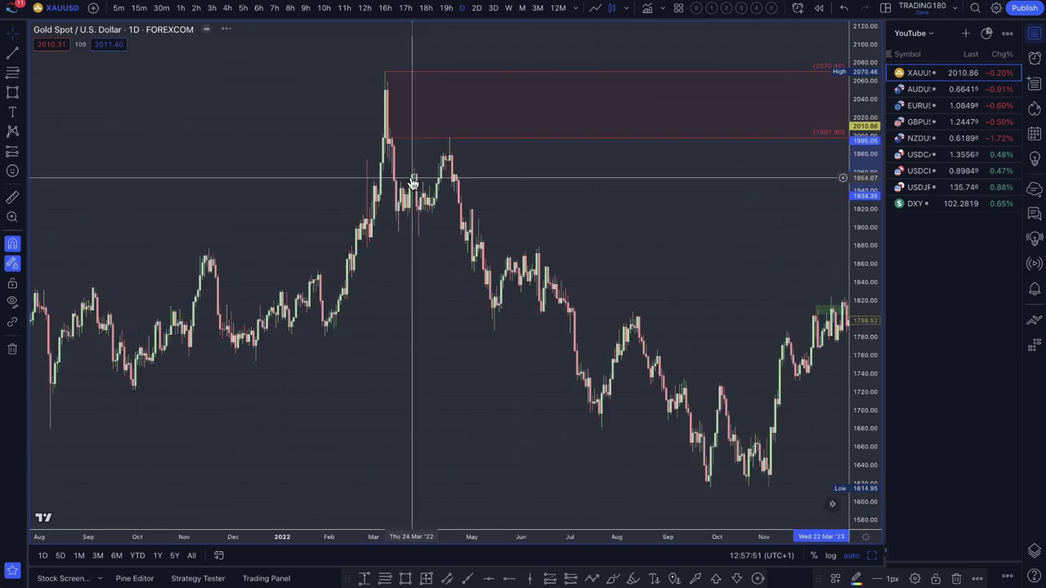
left_click_drag(390, 145, 388, 116)
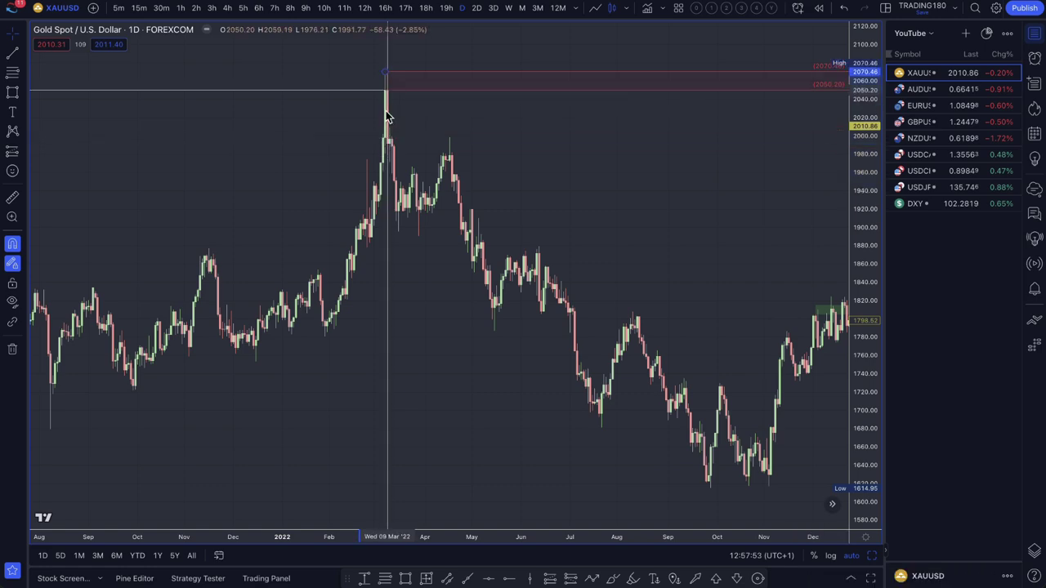
Raise the gold Path's low to about 1980 in mid-May and move its start towards the latest candle.
scroll(656, 175, "right", 10)
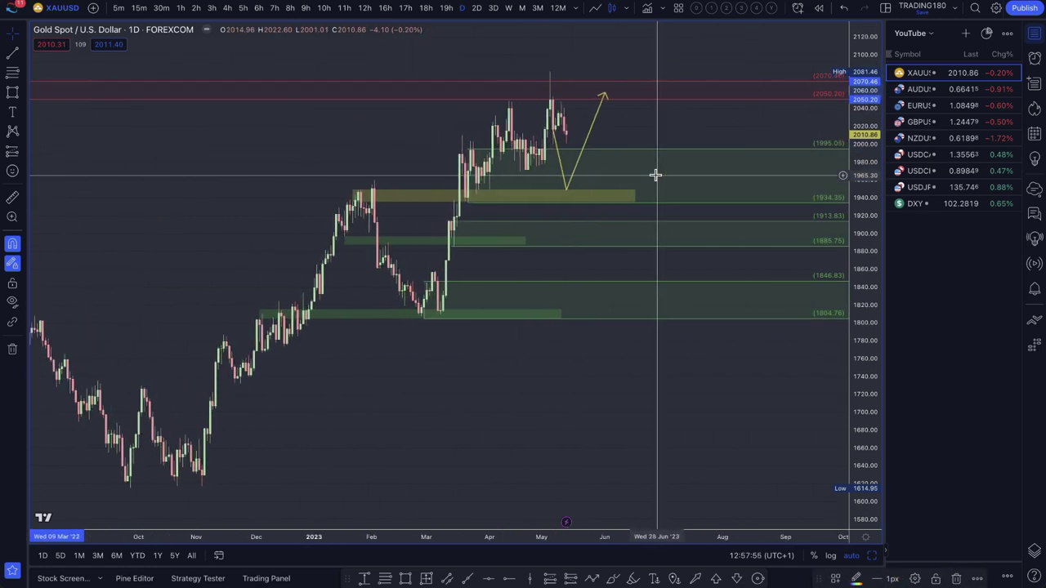
scroll(656, 175, "up", 3)
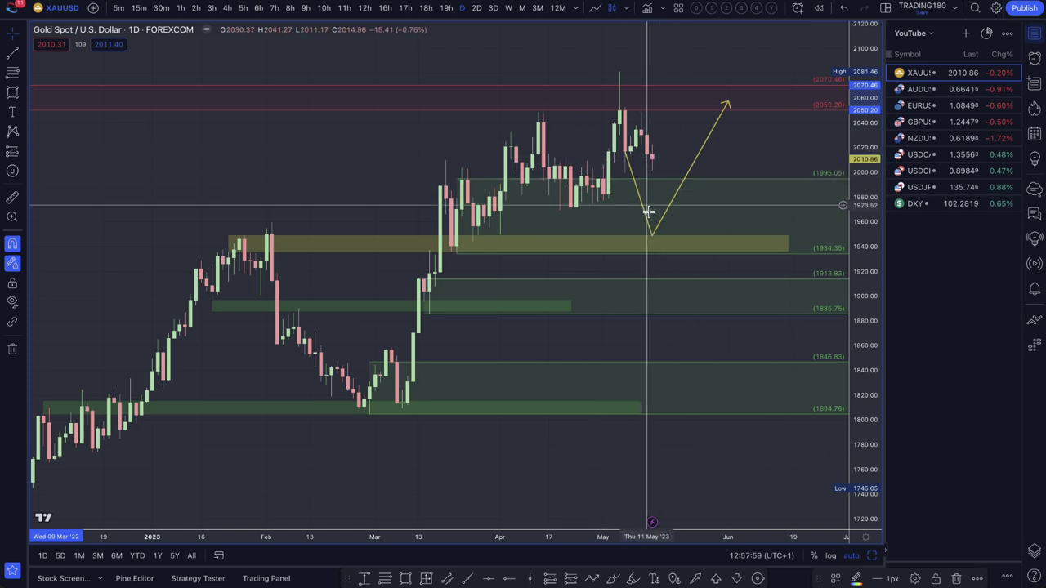
left_click_drag(652, 237, 662, 201)
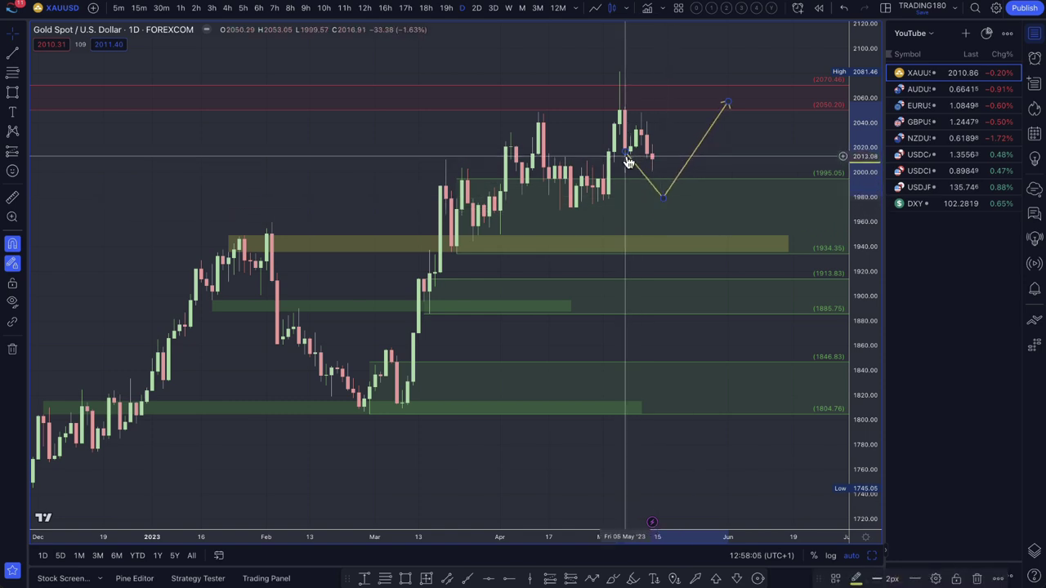
left_click_drag(631, 158, 649, 164)
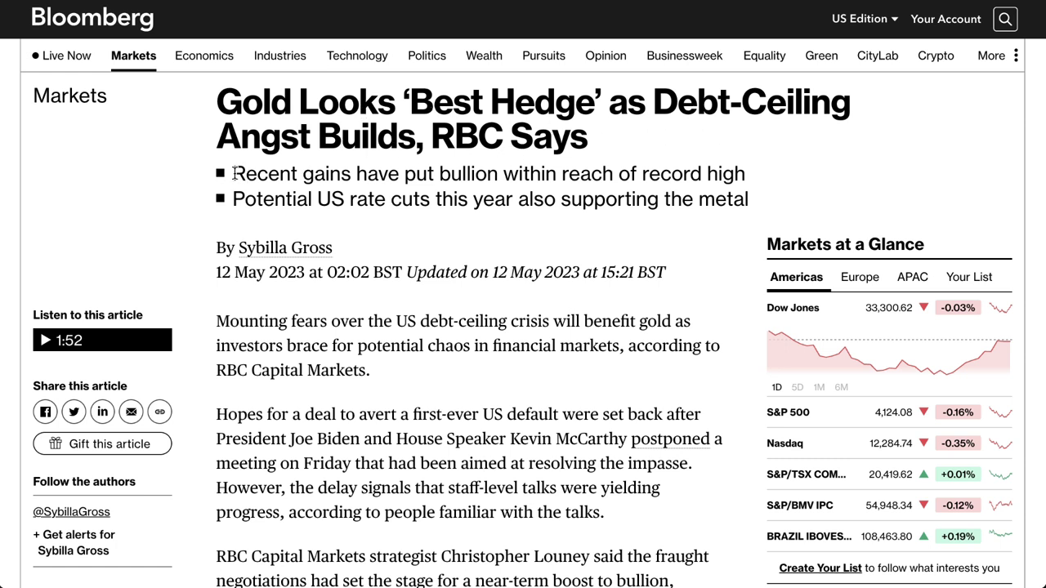
Read the Bloomberg article on gold as the best hedge, highlighting its two summary points and the opening paragraph on the US debt-ceiling crisis.
left_click_drag(235, 173, 695, 220)
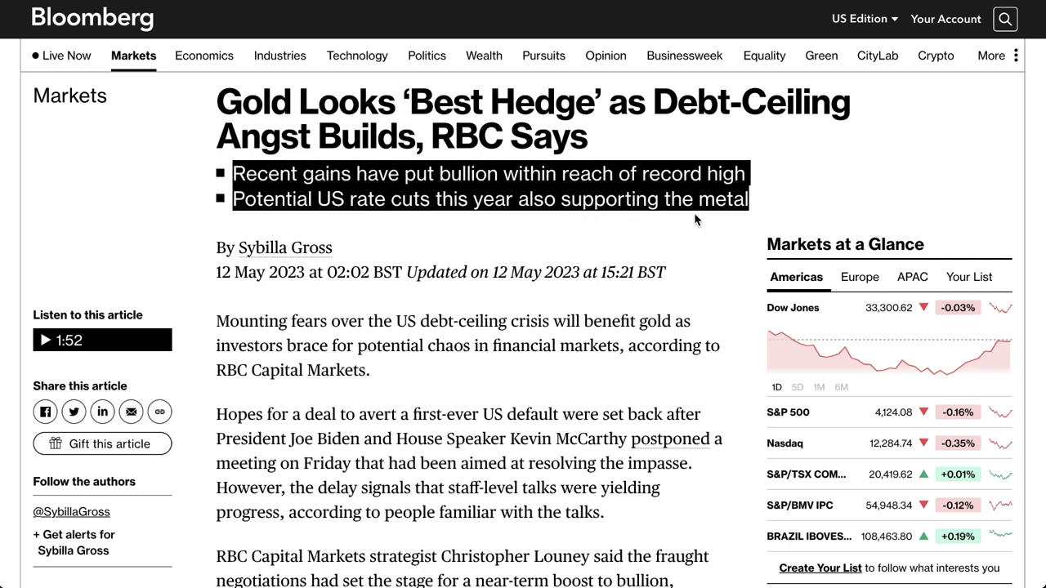
scroll(323, 212, "down", 3)
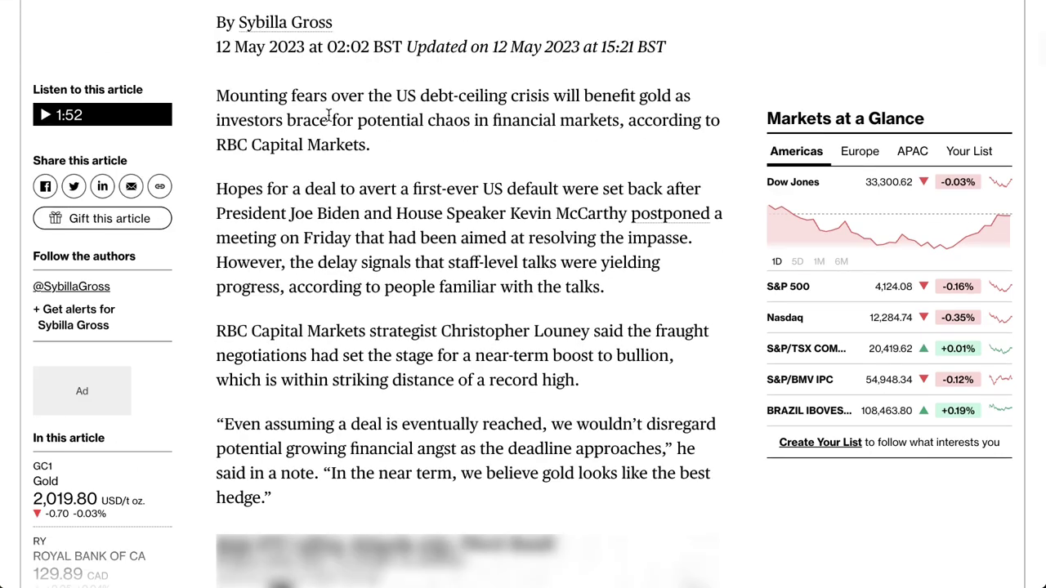
left_click_drag(333, 98, 432, 98)
left_click_drag(513, 110, 599, 101)
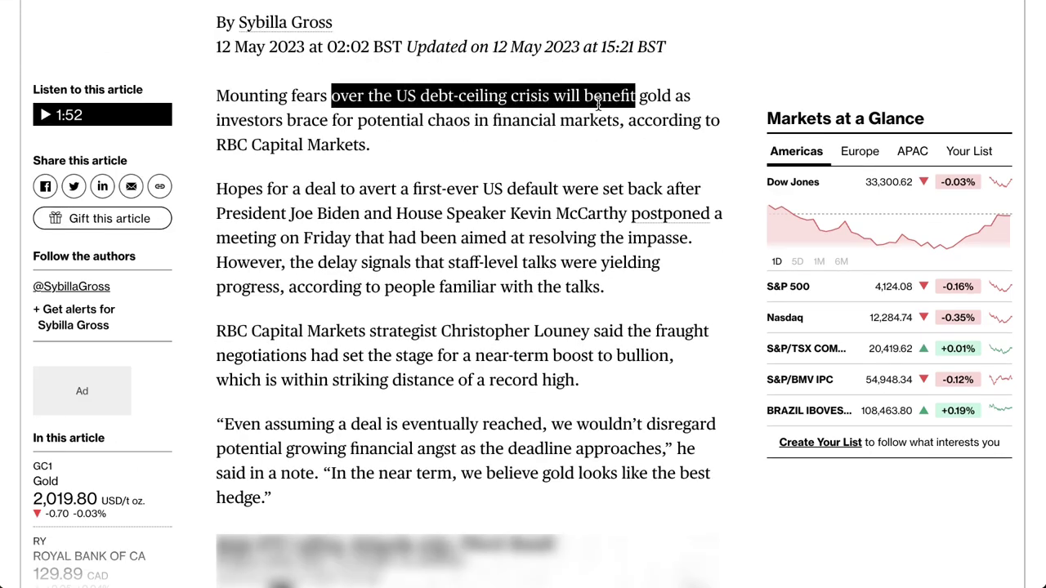
left_click_drag(677, 115, 685, 139)
Read on, highlighting the paragraph on the postponed debt-ceiling meeting and the RBC strategist's remark on a near-term boost to bullion.
left_click_drag(337, 143, 426, 215)
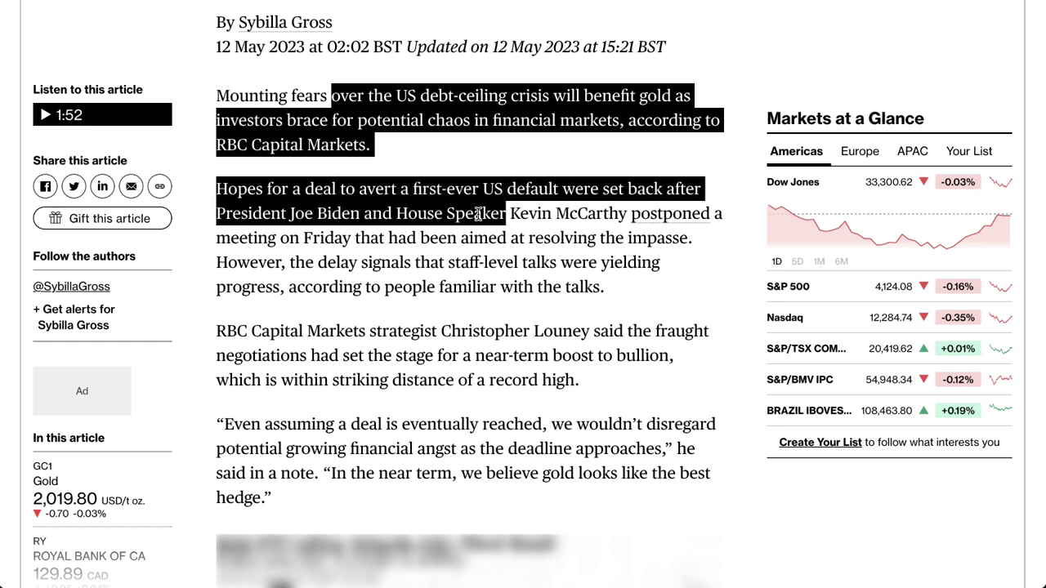
left_click_drag(518, 214, 271, 237)
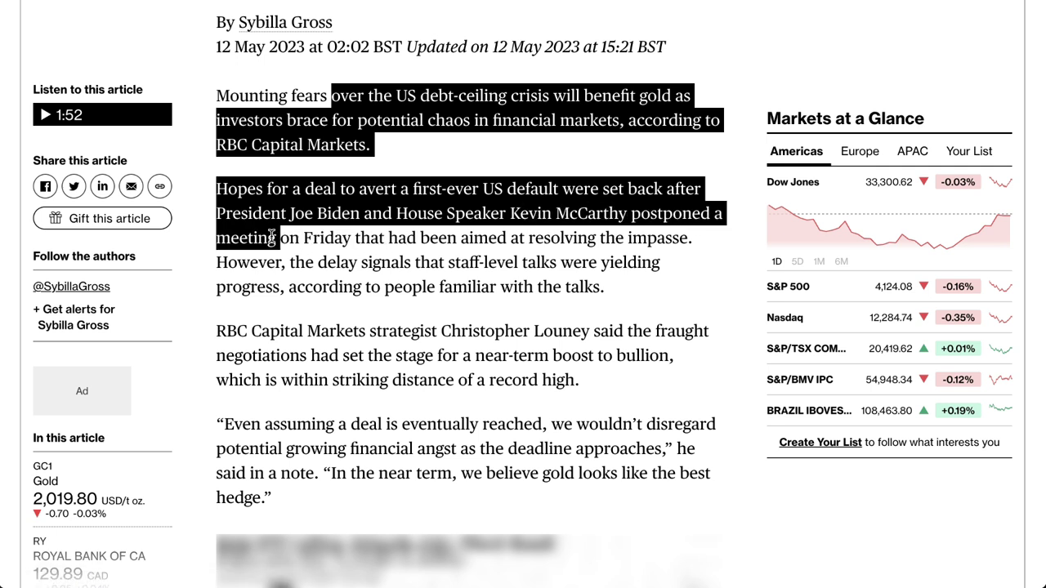
left_click_drag(379, 243, 320, 269)
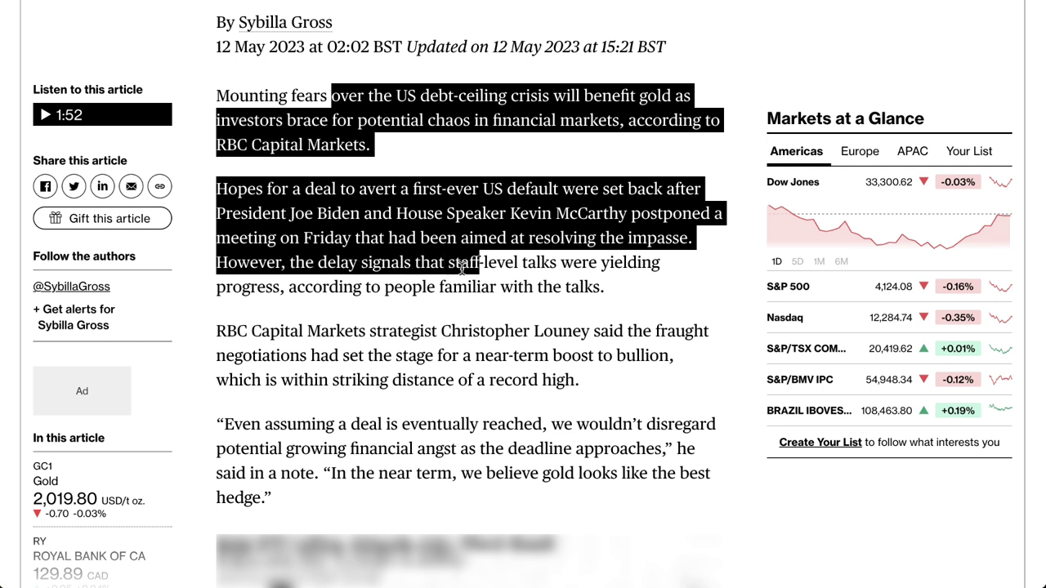
left_click_drag(517, 268, 289, 287)
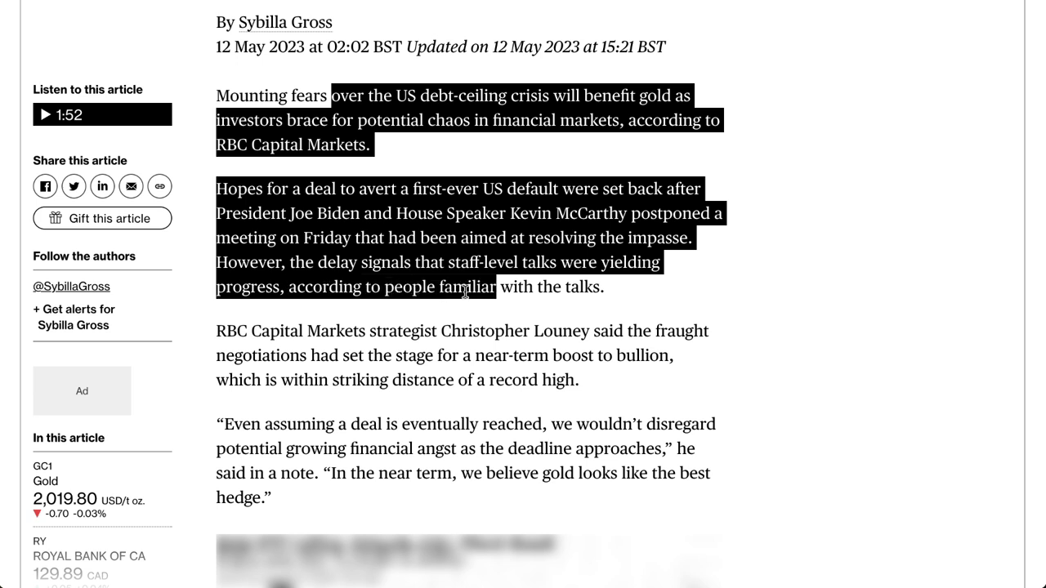
left_click_drag(466, 292, 483, 333)
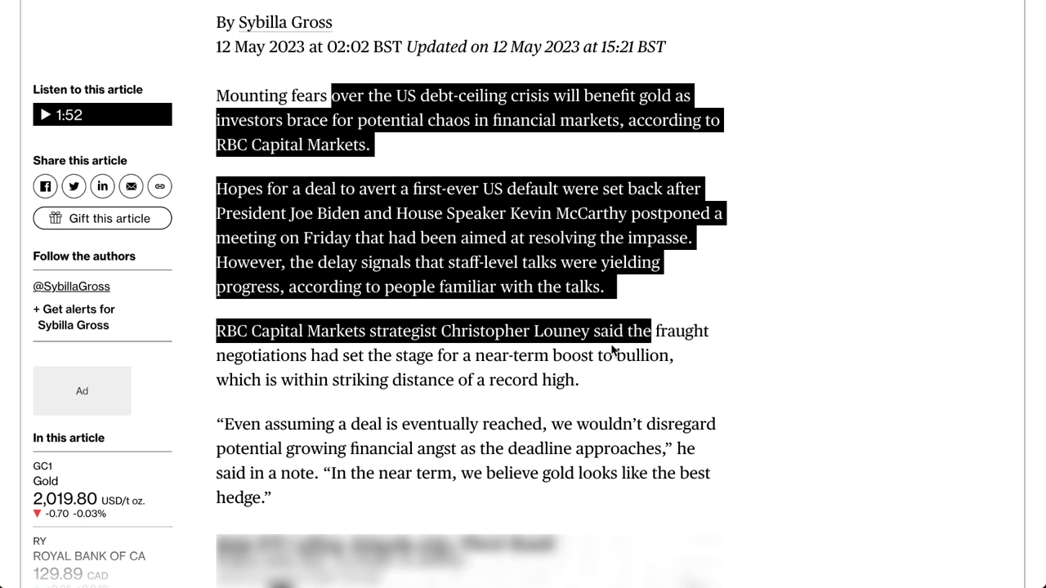
left_click_drag(612, 349, 364, 356)
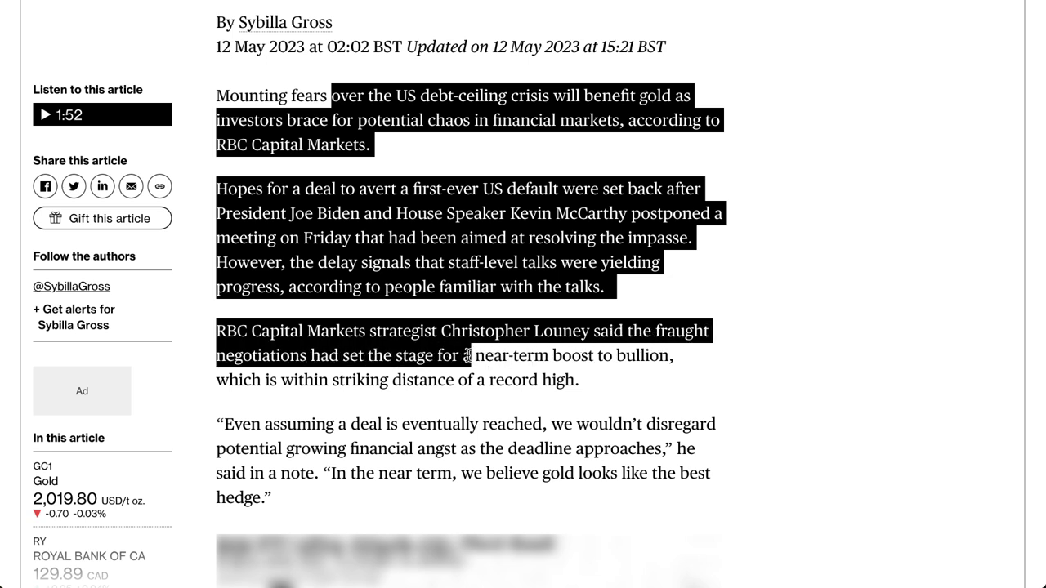
left_click_drag(570, 359, 504, 376)
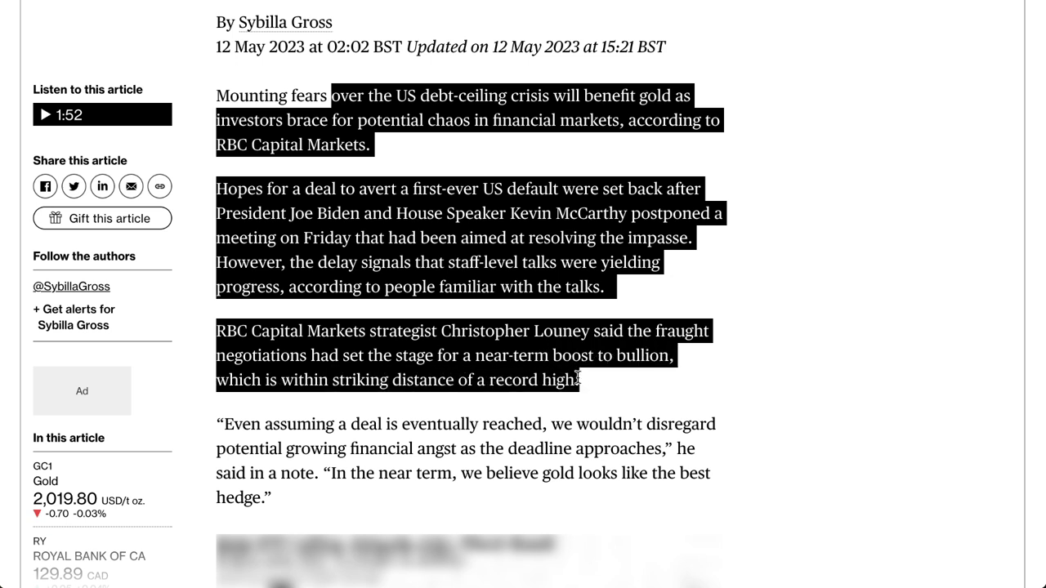
Read on in the article, highlighting the strategist's quote about gold as the best hedge, and view the Gold ETF inflow chart.
scroll(413, 304, "down", 2)
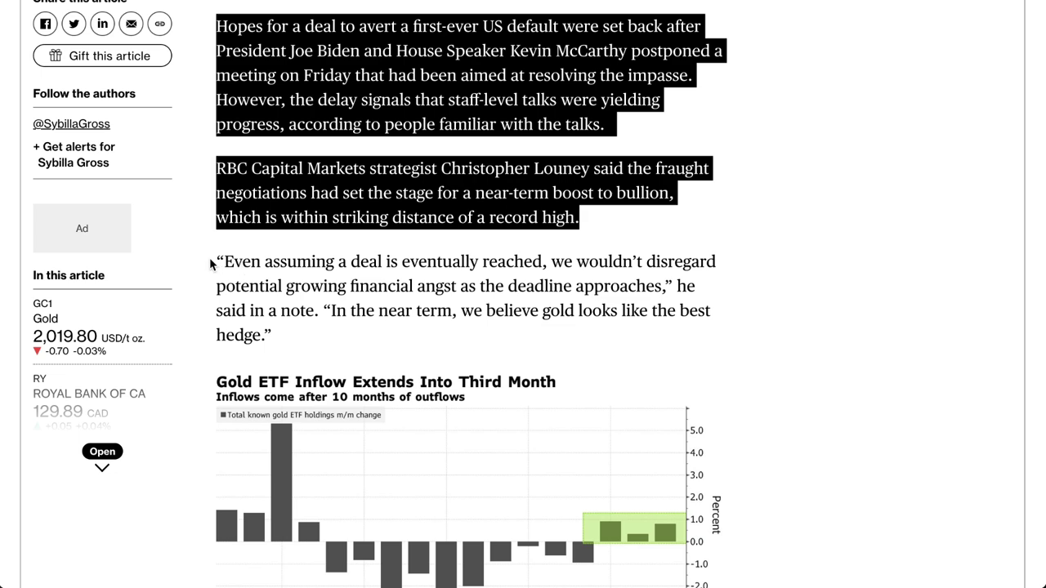
left_click_drag(212, 263, 388, 283)
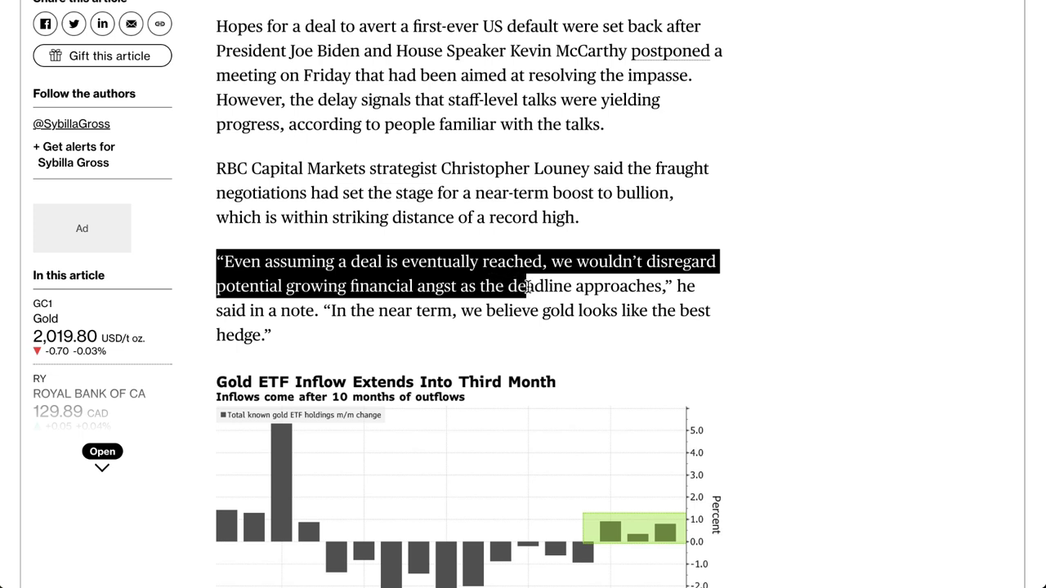
left_click_drag(527, 286, 428, 294)
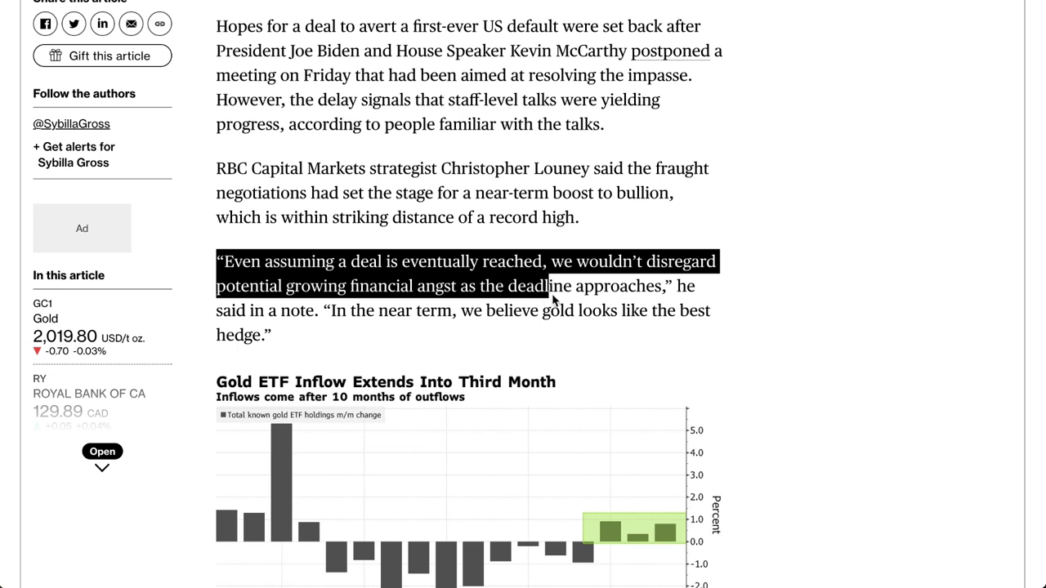
left_click_drag(554, 299, 291, 312)
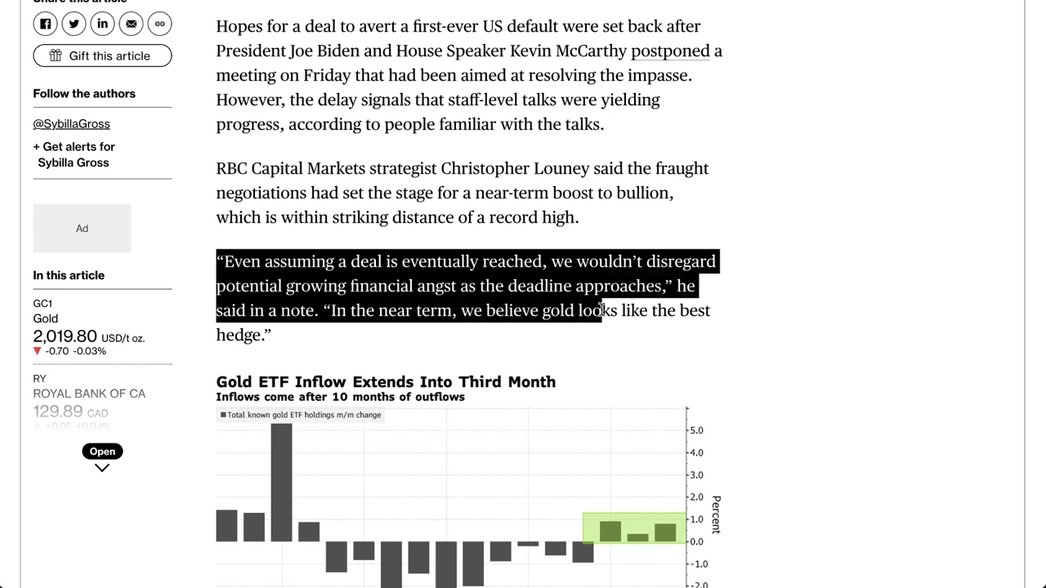
left_click_drag(663, 327, 444, 337)
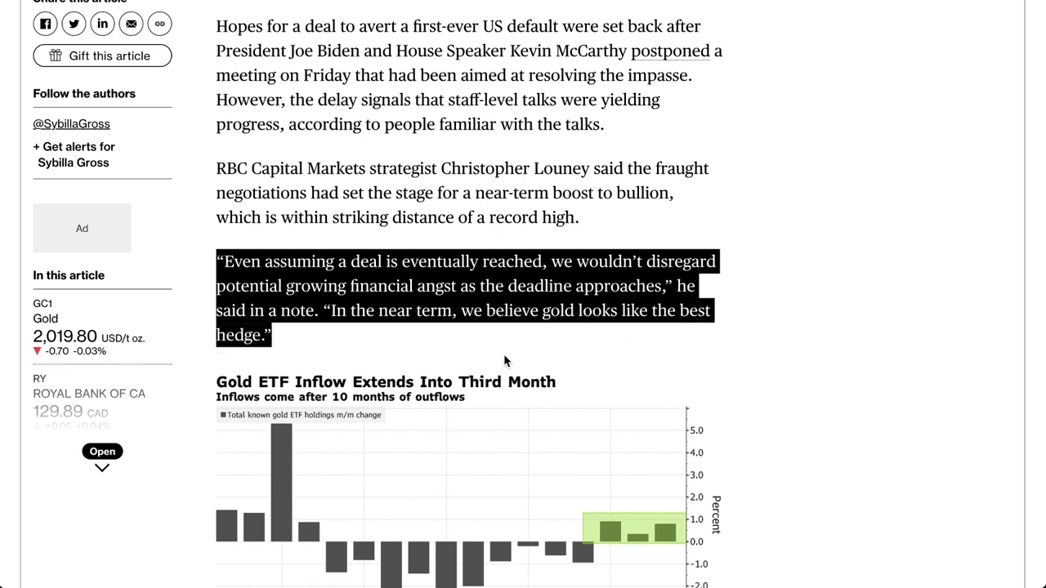
scroll(504, 360, "down", 3)
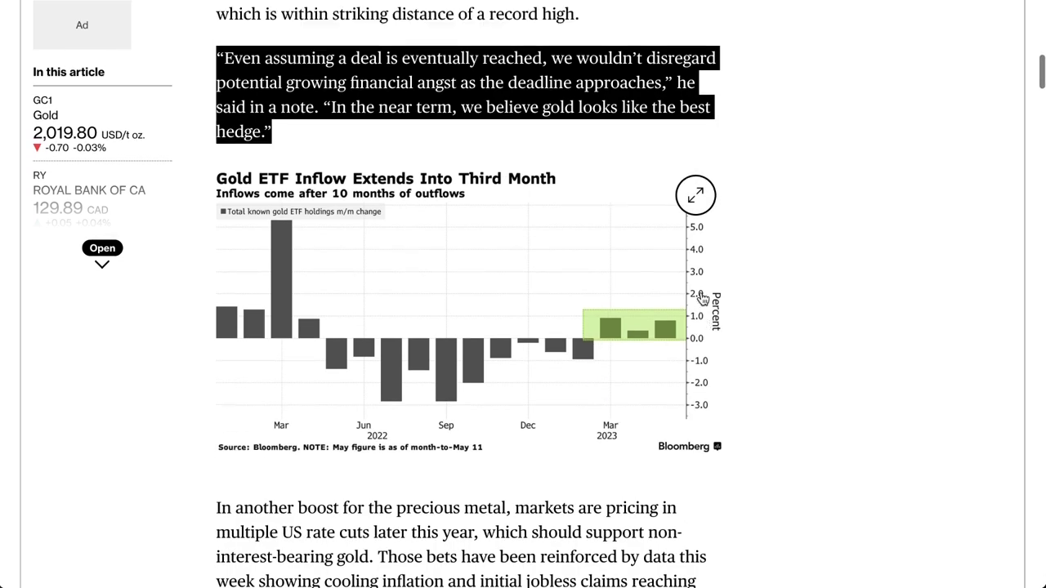
scroll(701, 298, "up", 2)
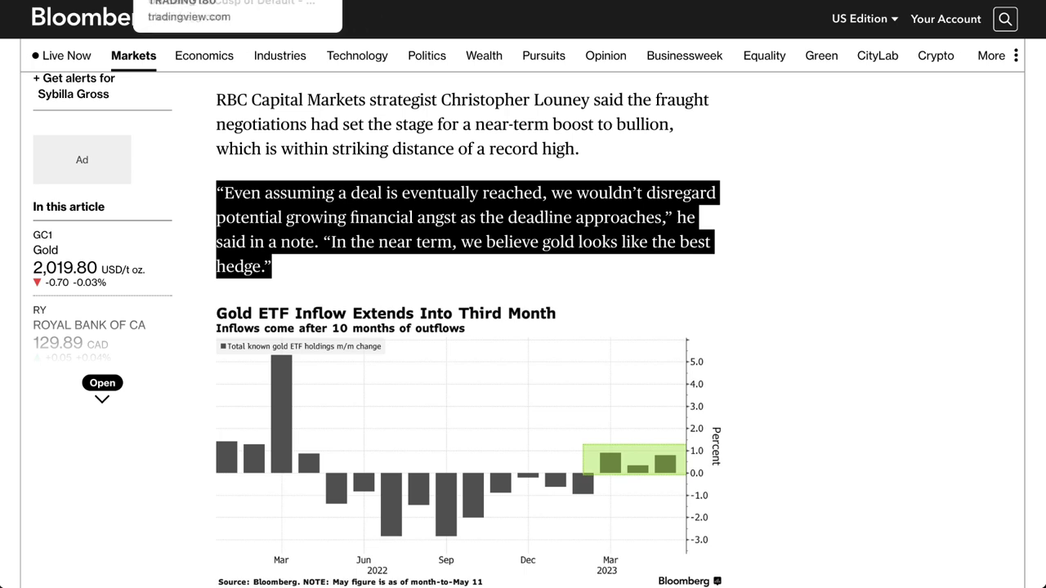
Back on the TradingView gold chart, lower the Path's low into the yellow zone around 17 May and its start to about 2000.
left_click(270, 0)
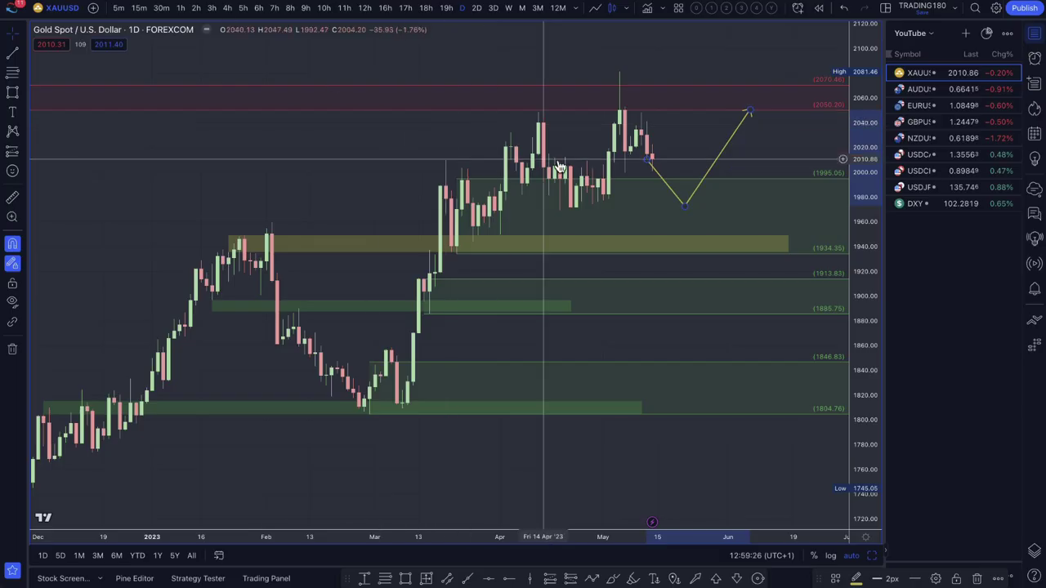
right_click(654, 184)
key("Escape")
left_click_drag(685, 207, 669, 239)
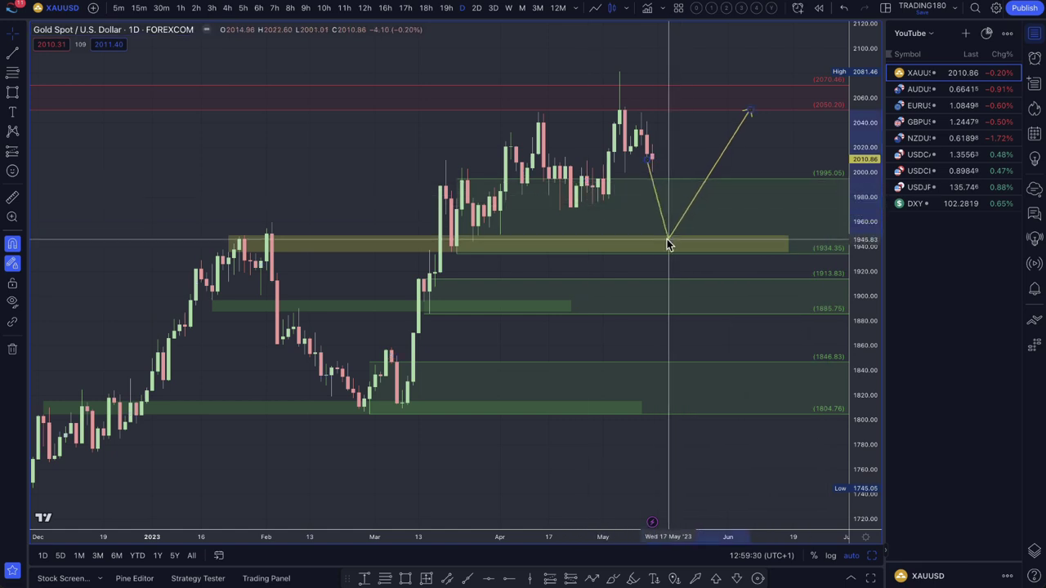
left_click(652, 173)
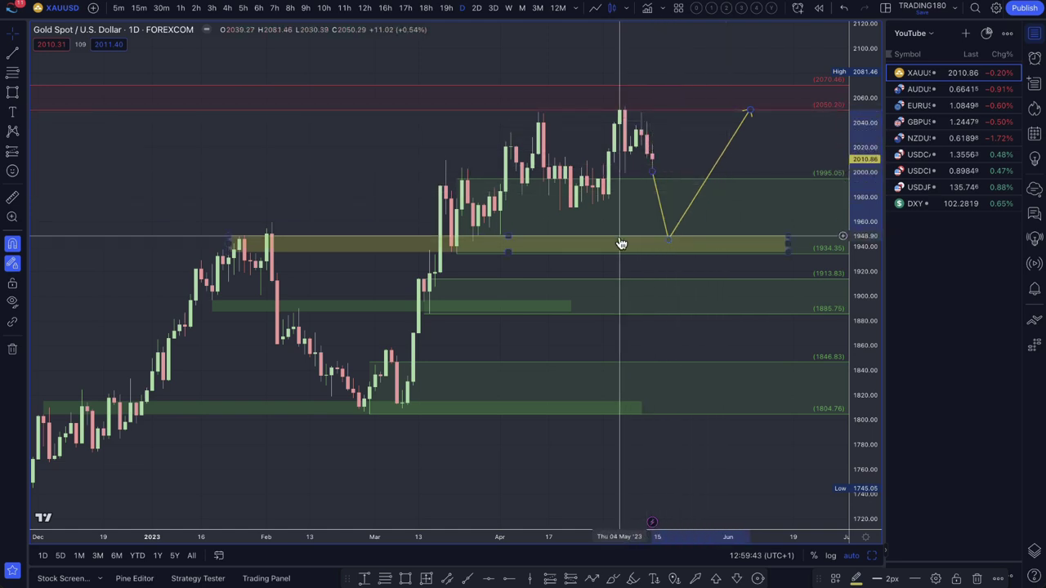
mouse_move(671, 246)
left_mouse_down()
mouse_move(662, 194)
mouse_move(669, 241)
left_mouse_up()
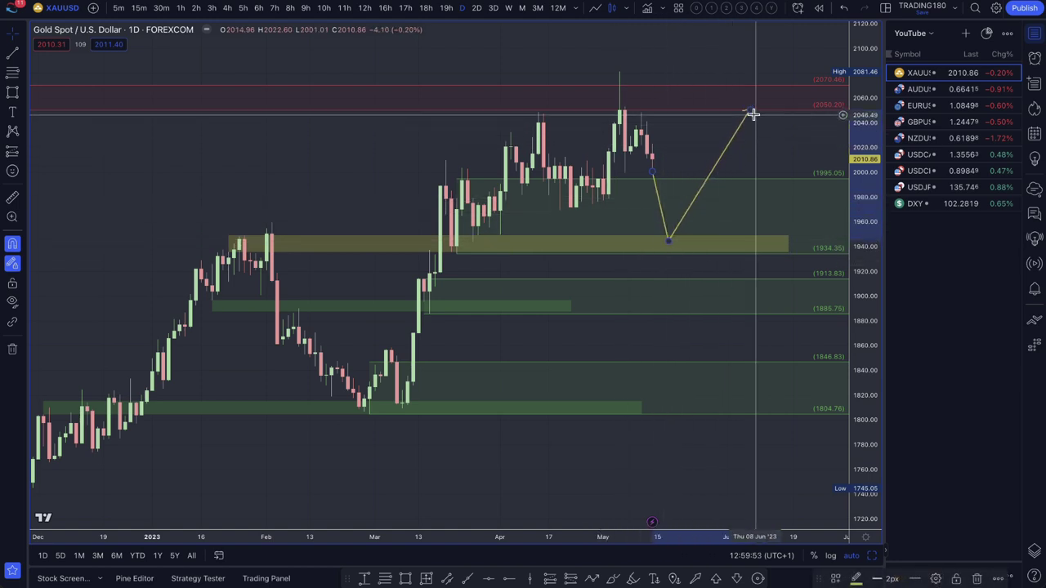
Raise the gold Path's end to about 2075, above the red supply zone, and set its low at the yellow zone's upper edge.
left_click_drag(750, 112, 753, 83)
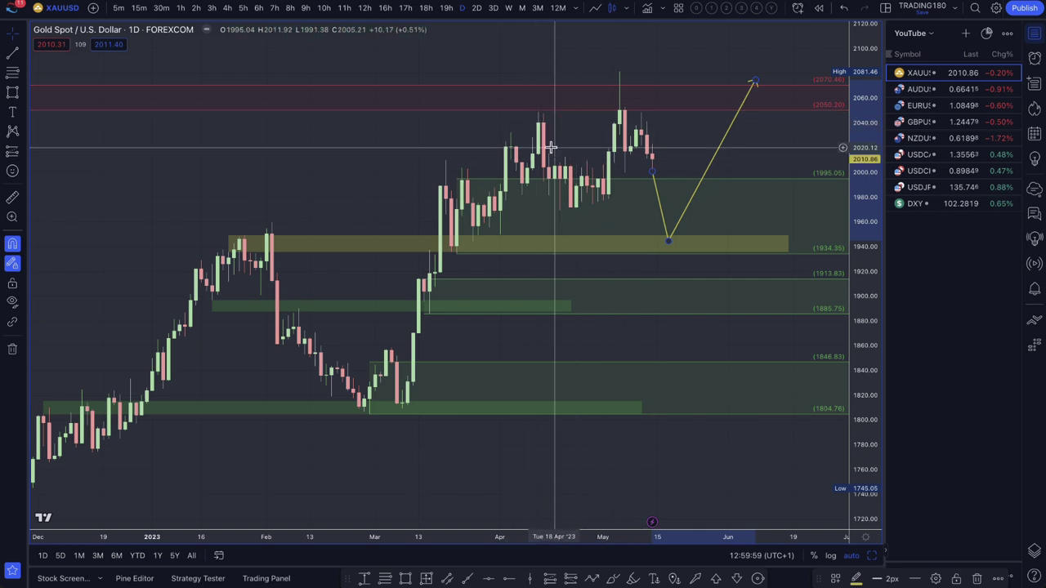
left_click(562, 114)
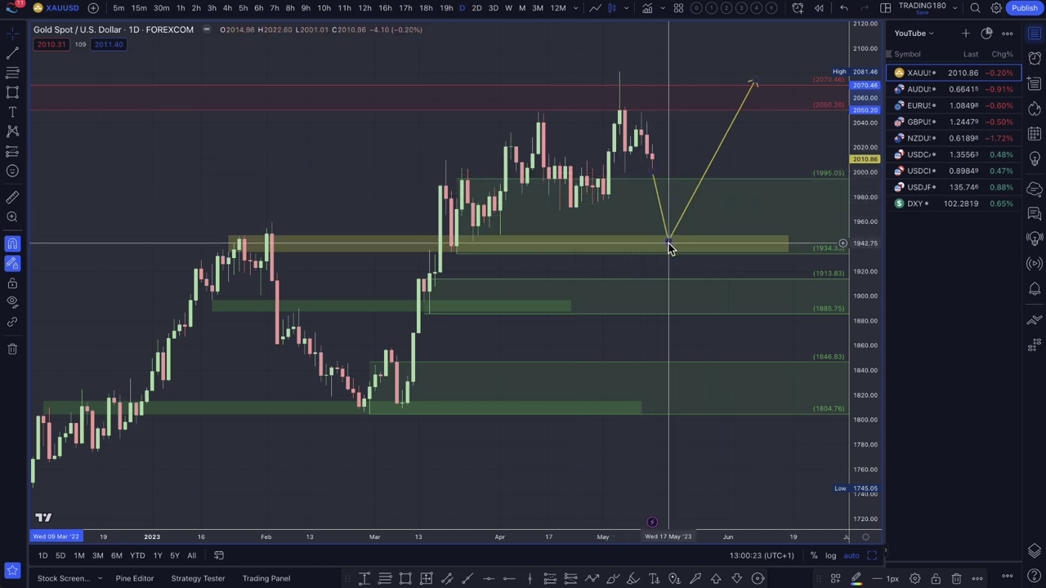
mouse_move(671, 242)
left_mouse_down()
mouse_move(672, 186)
mouse_move(672, 235)
left_mouse_up()
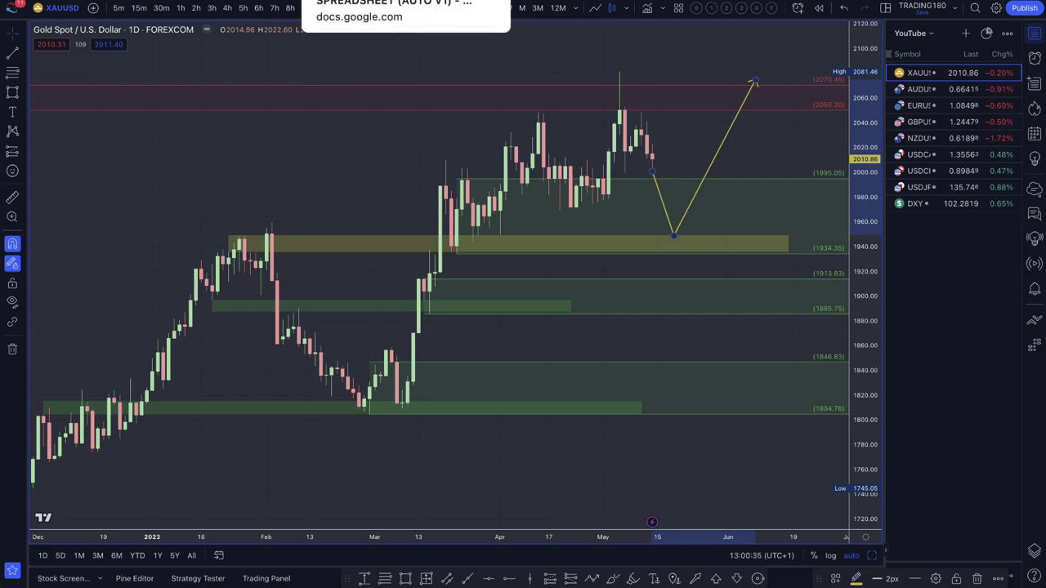
In the fundamental spreadsheet's Pairs sheet, highlight the USDJPY, EURUSD, GBPUSD, EURCAD, GBPCAD, AUDCAD and AUDUSD rows in turn to review their bias.
left_click(384, 1)
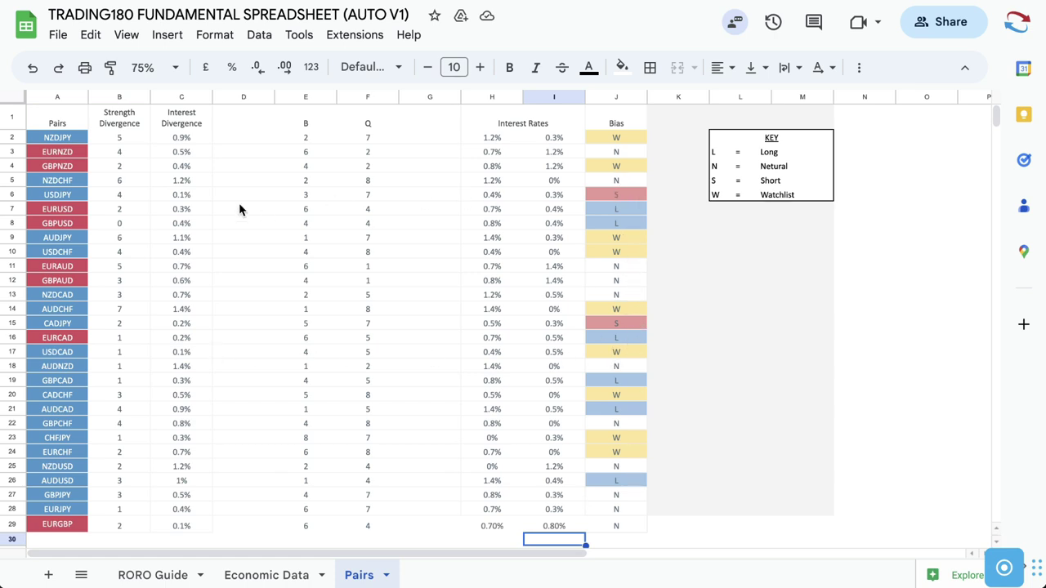
left_click(17, 193)
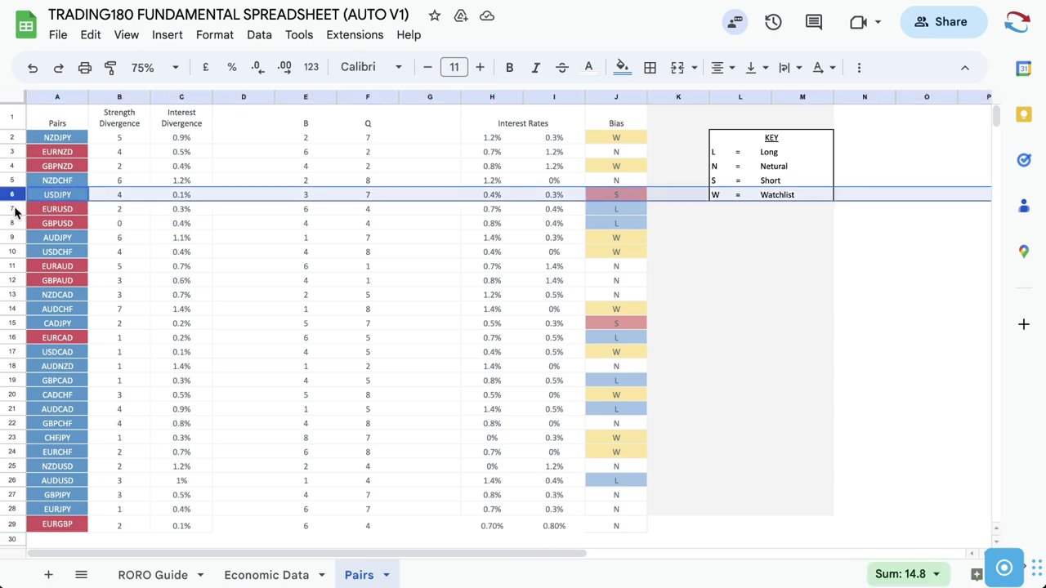
left_click(11, 210)
left_click(11, 224)
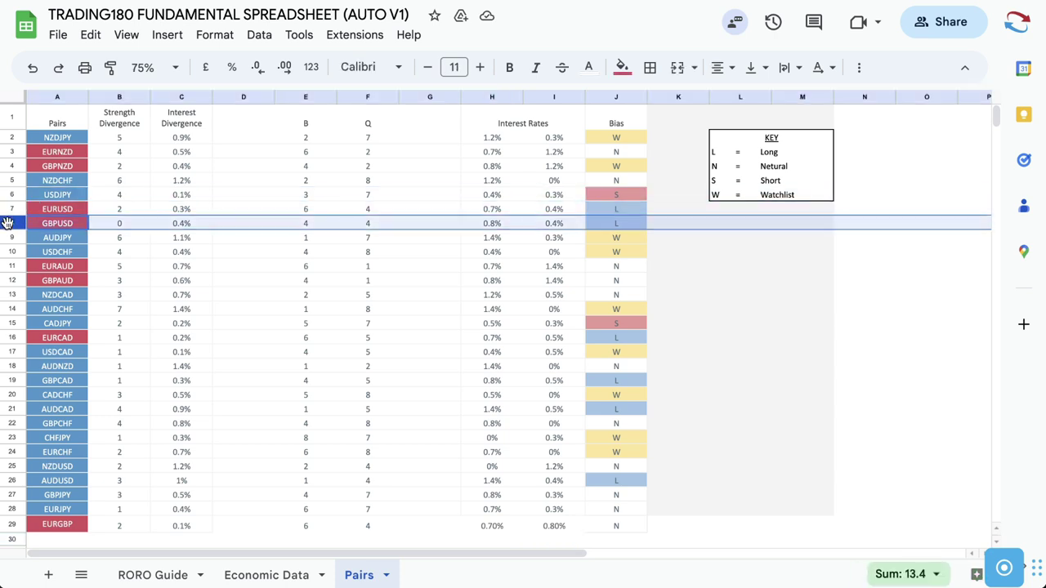
left_click(10, 338)
left_click(8, 381)
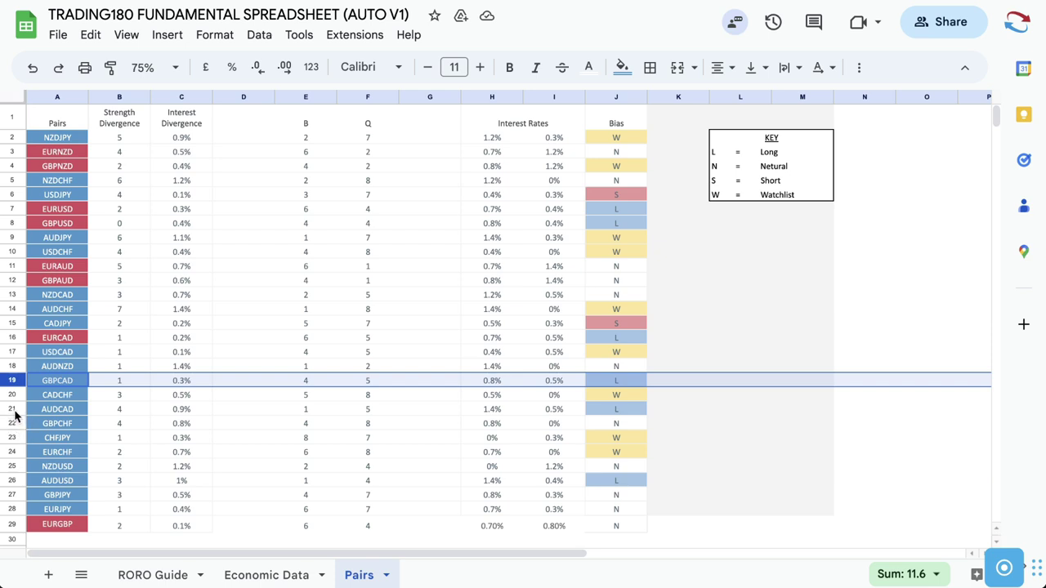
left_click(12, 410)
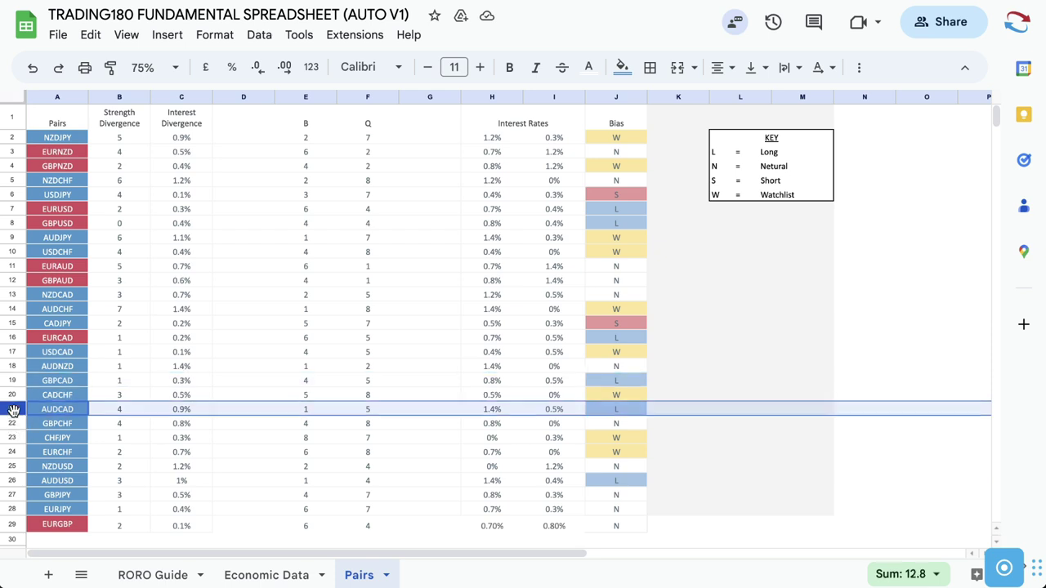
left_click(14, 484)
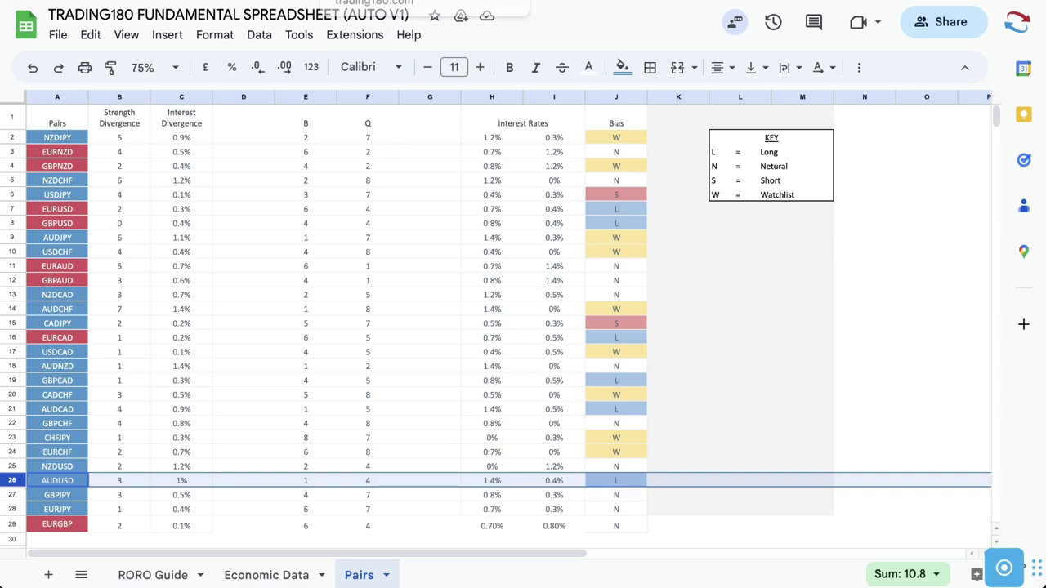
Switch to the Trading180 website's Trading Videos page and browse the library of weekly analysis and group call recordings.
left_click(338, 25)
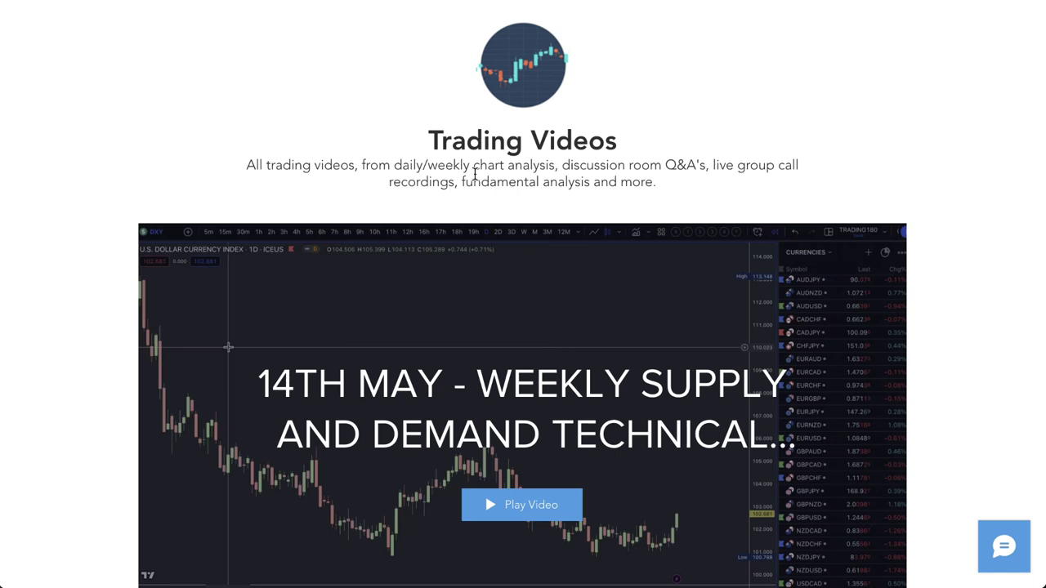
scroll(601, 196, "down", 5)
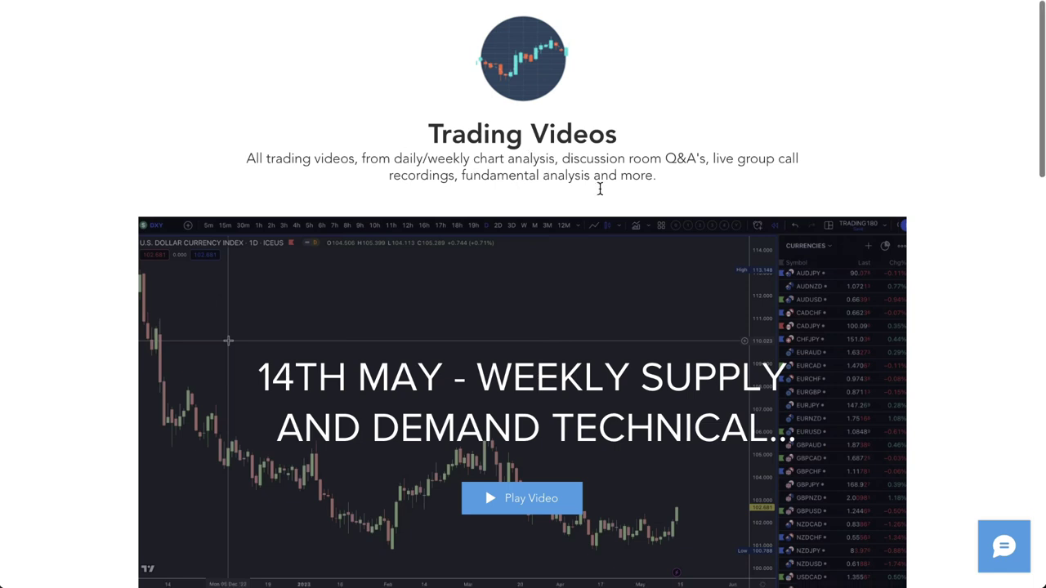
scroll(493, 345, "down", 2)
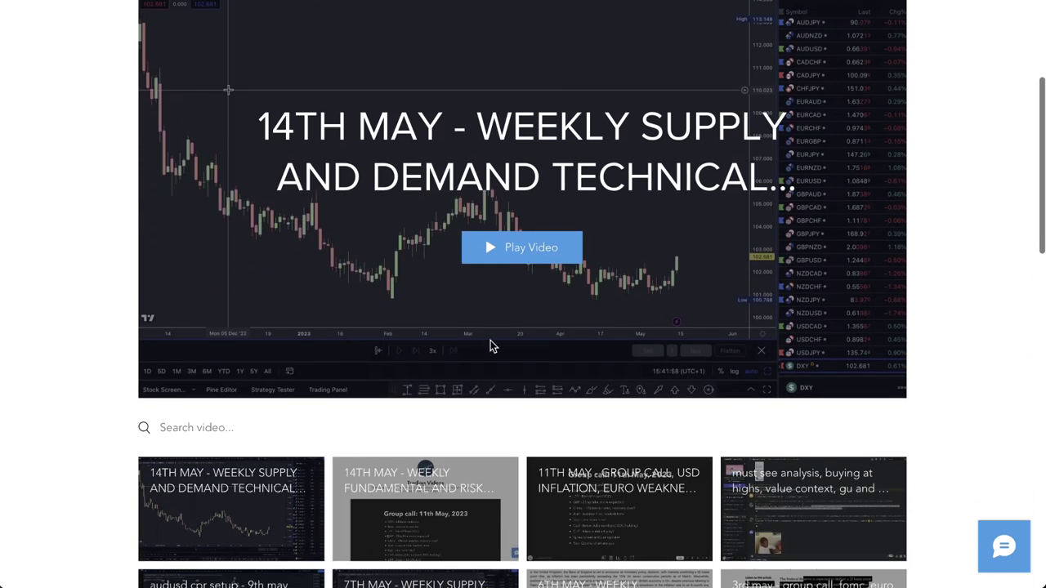
scroll(480, 474, "down", 3)
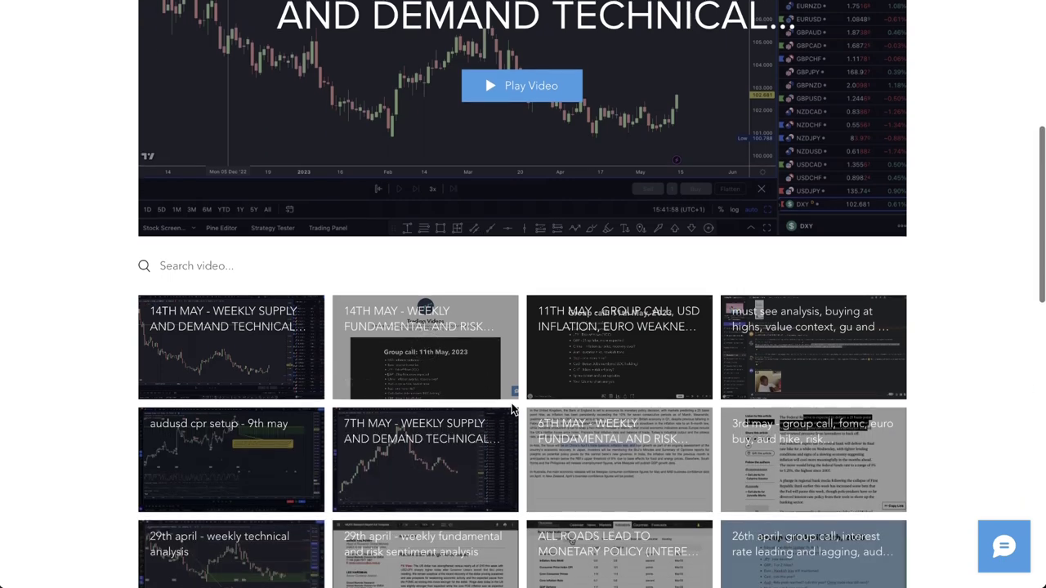
scroll(512, 409, "up", 5)
scroll(511, 403, "down", 6)
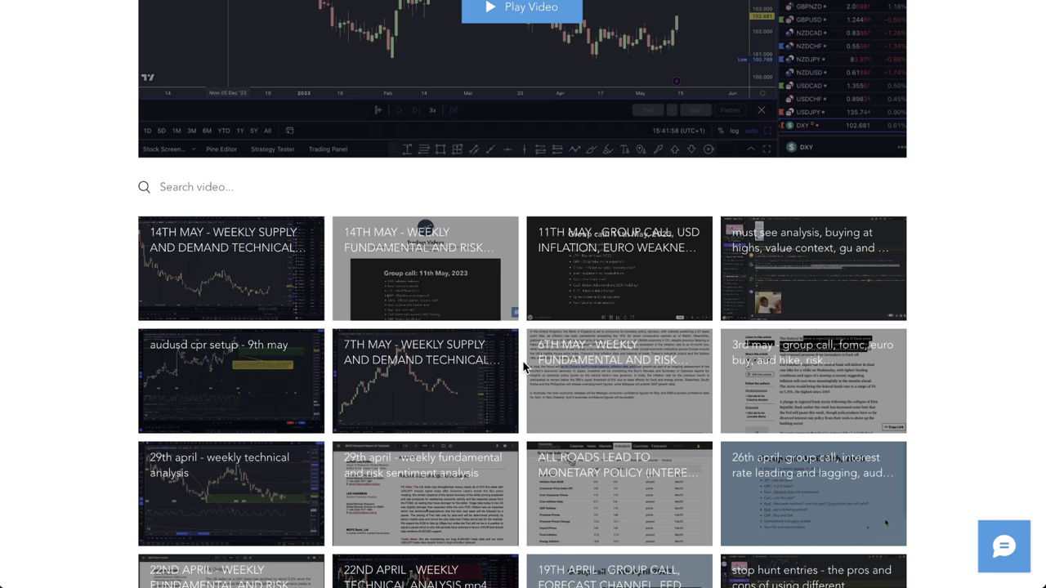
scroll(524, 367, "up", 5)
scroll(523, 367, "down", 4)
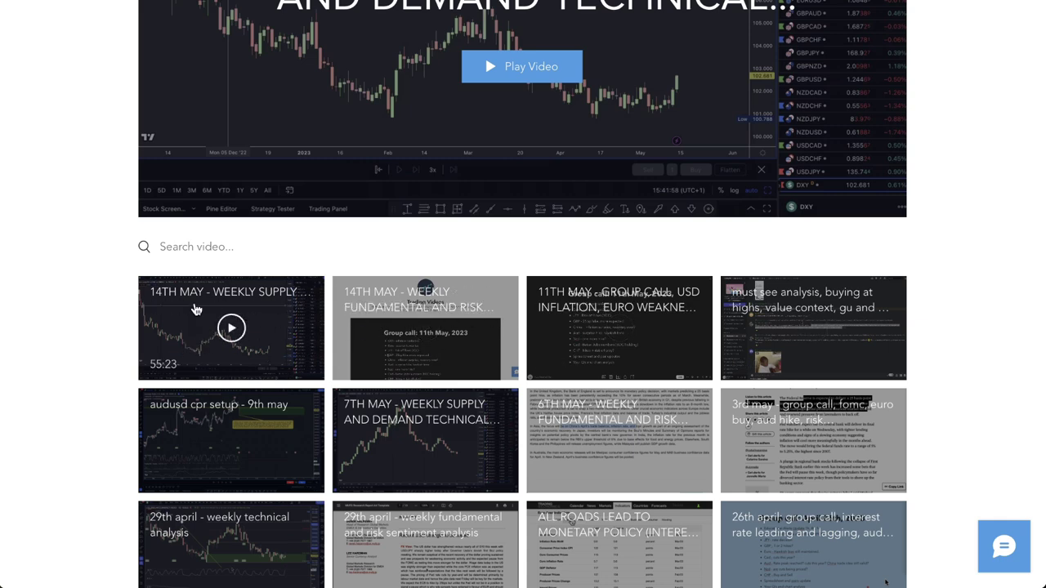
scroll(461, 215, "up", 2)
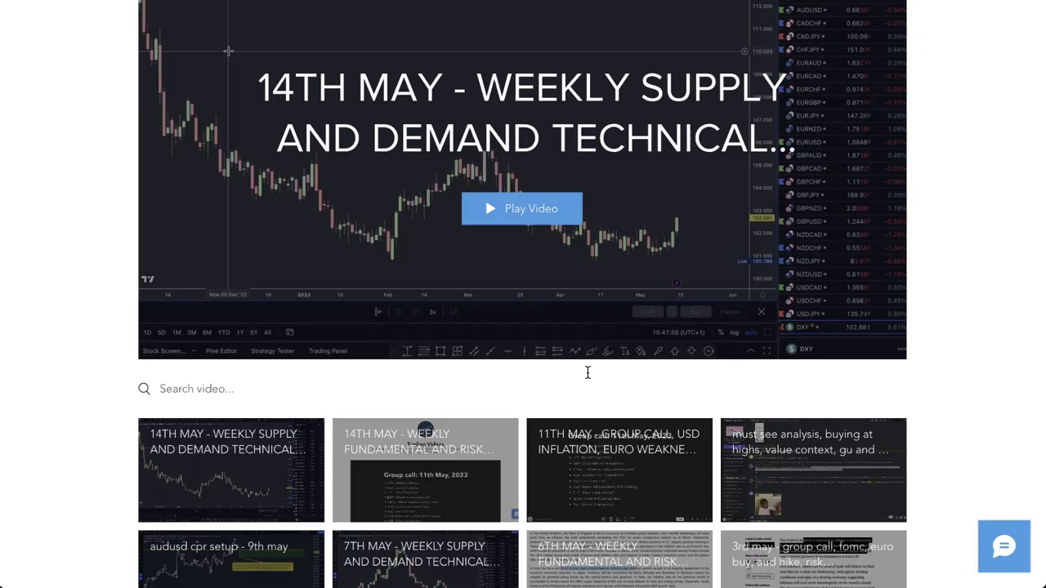
scroll(587, 373, "down", 2)
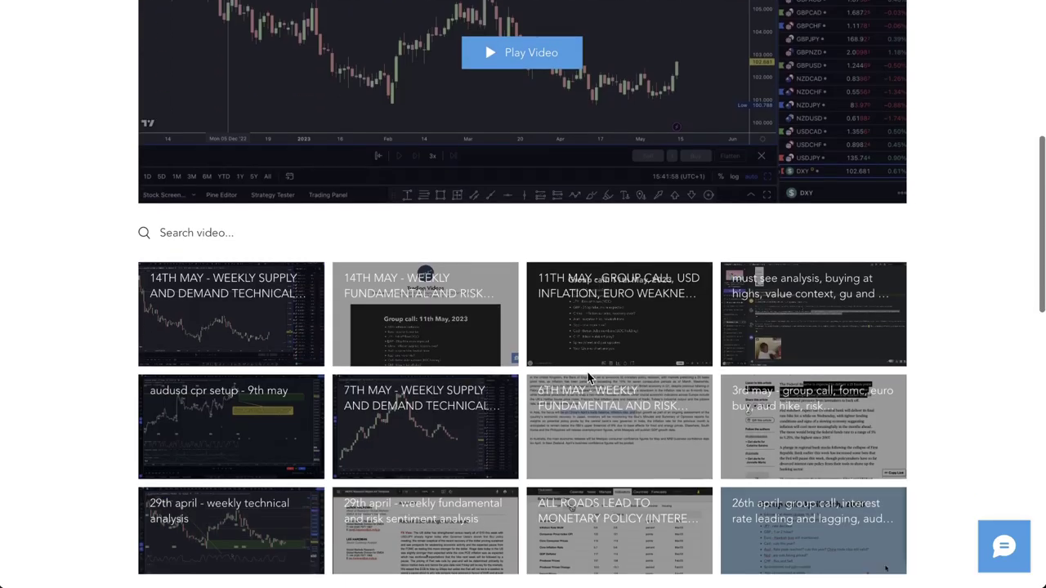
Select the 11th May group call video on USD inflation and euro weakness, and look over its topic list and the surrounding recordings.
left_click(627, 286)
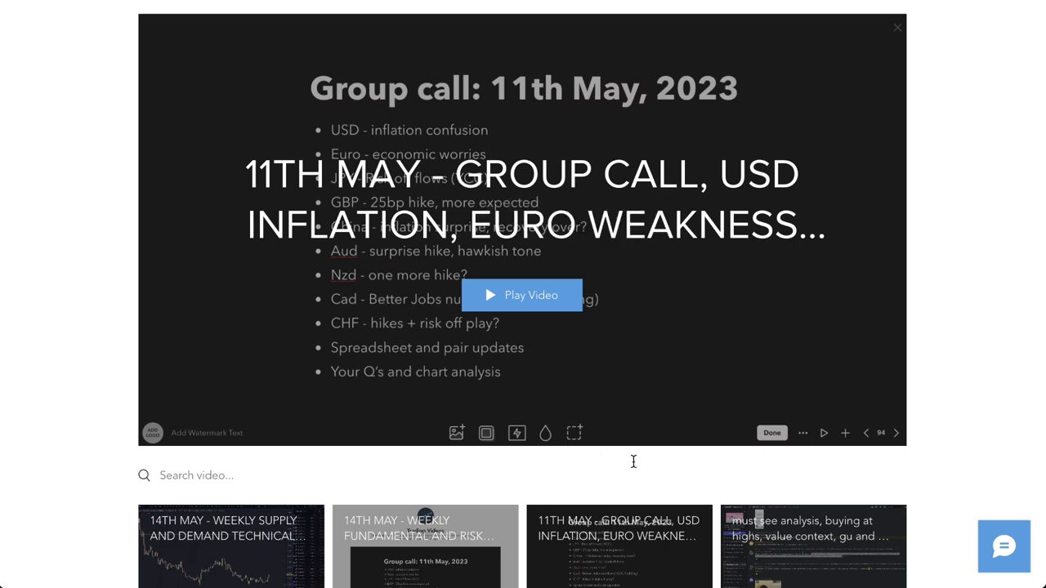
scroll(633, 462, "down", 2)
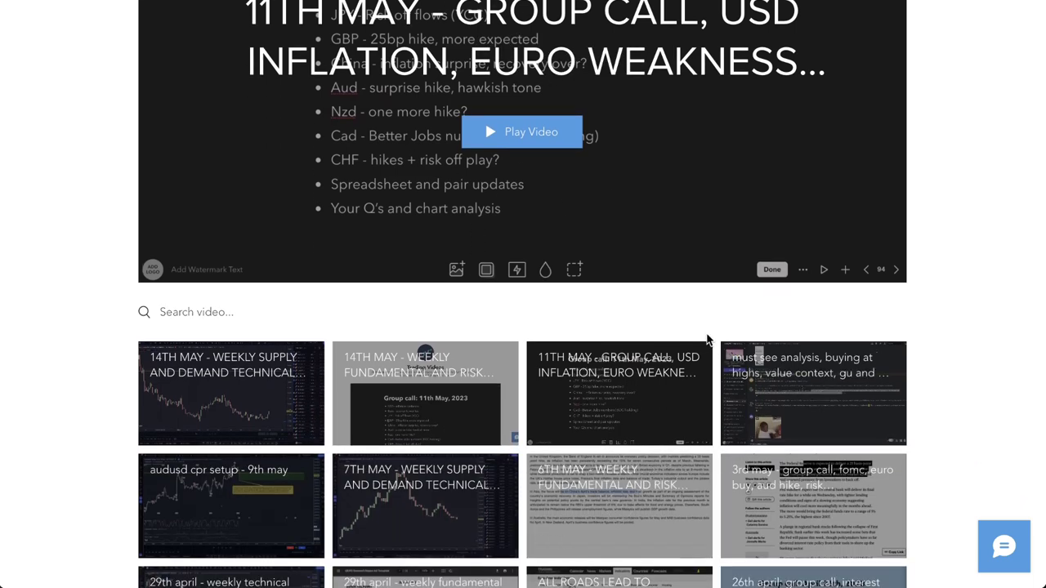
scroll(640, 315, "up", 2)
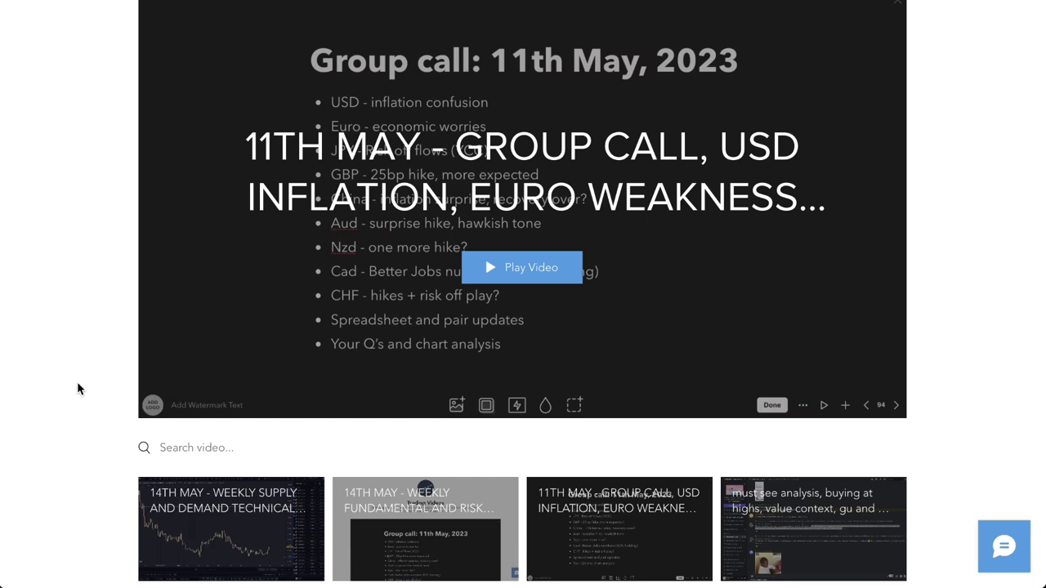
scroll(78, 384, "down", 3)
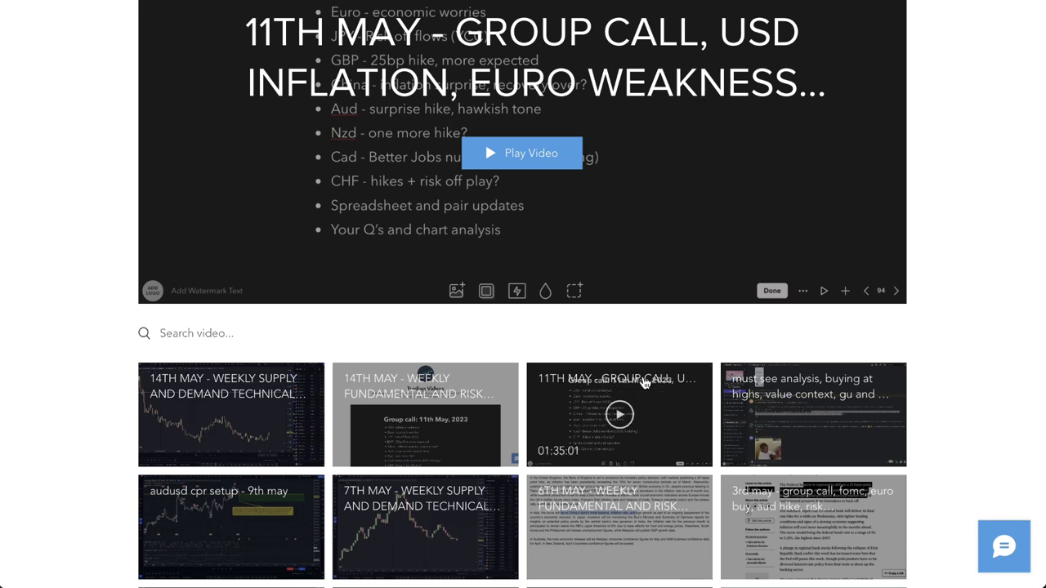
scroll(580, 346, "up", 3)
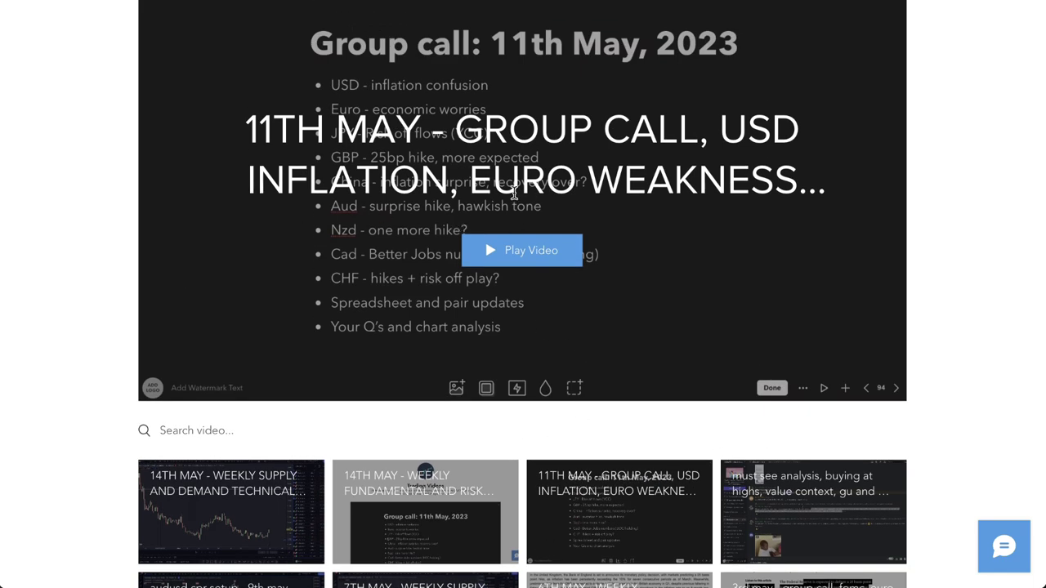
scroll(515, 196, "up", 1)
scroll(654, 392, "down", 4)
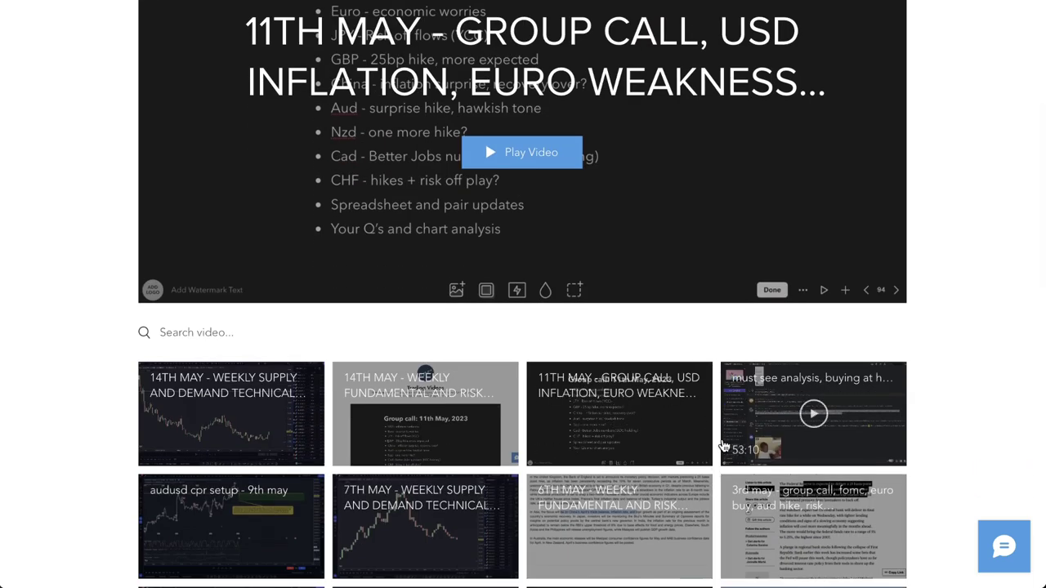
scroll(345, 362, "up", 6)
scroll(27, 259, "down", 10)
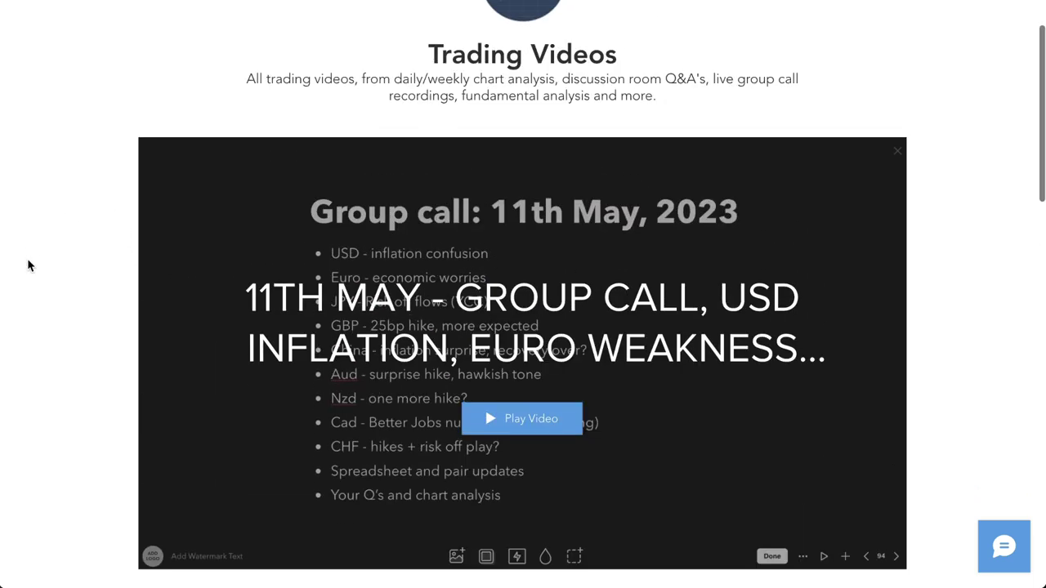
scroll(27, 259, "up", 2)
scroll(27, 258, "up", 8)
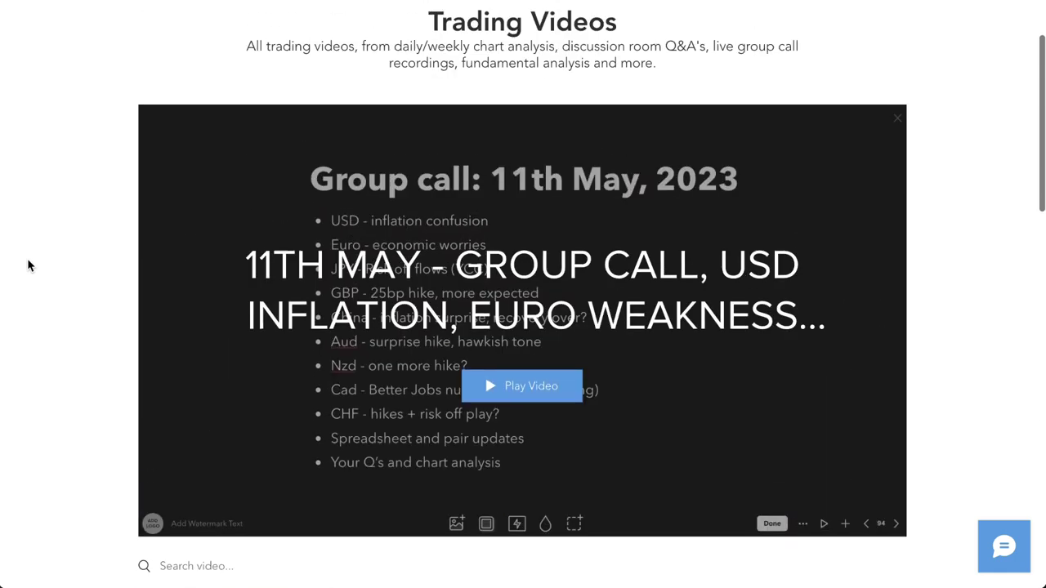
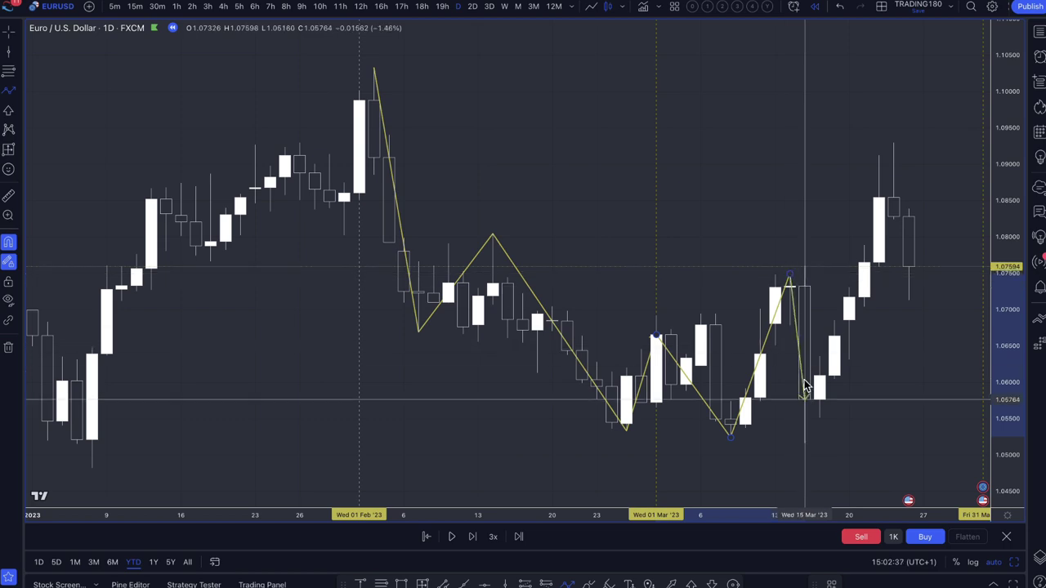
Finish the EURUSD March Path at the 15 March low and the 23 March high, and leave bar replay for the year-to-date view.
left_click(803, 438)
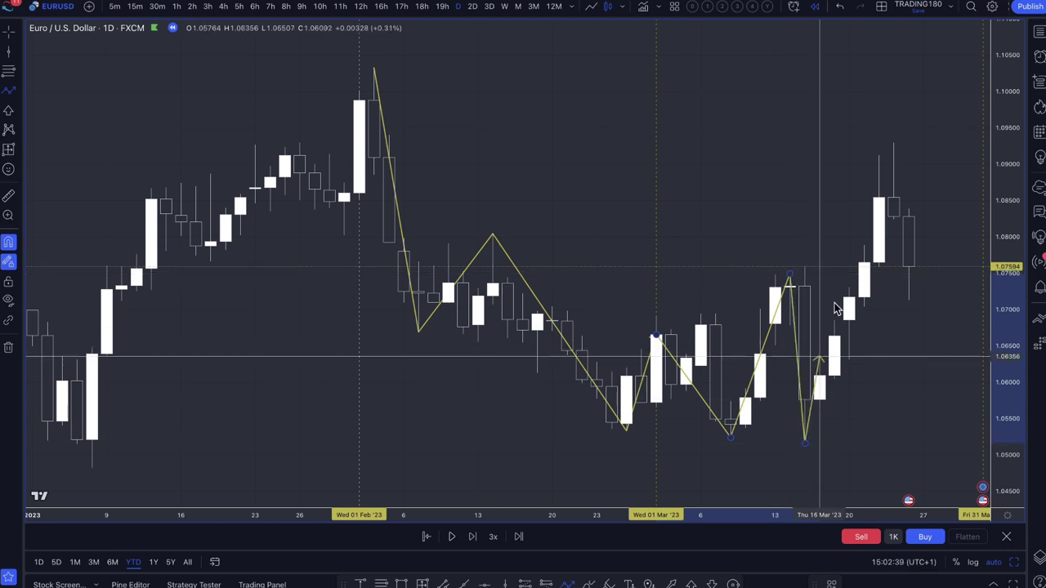
left_click(893, 144)
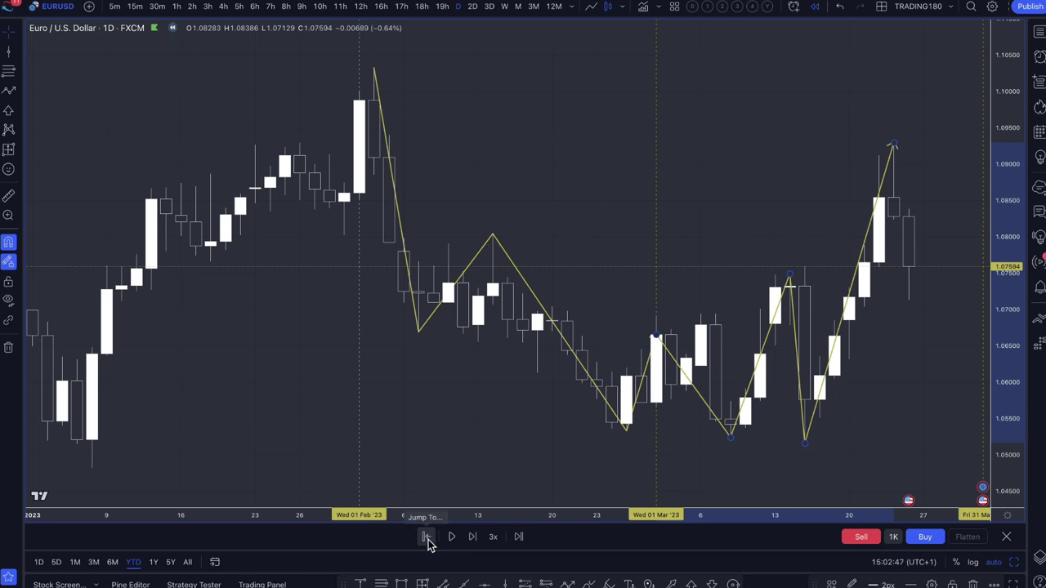
left_click(815, 6)
left_click(617, 328)
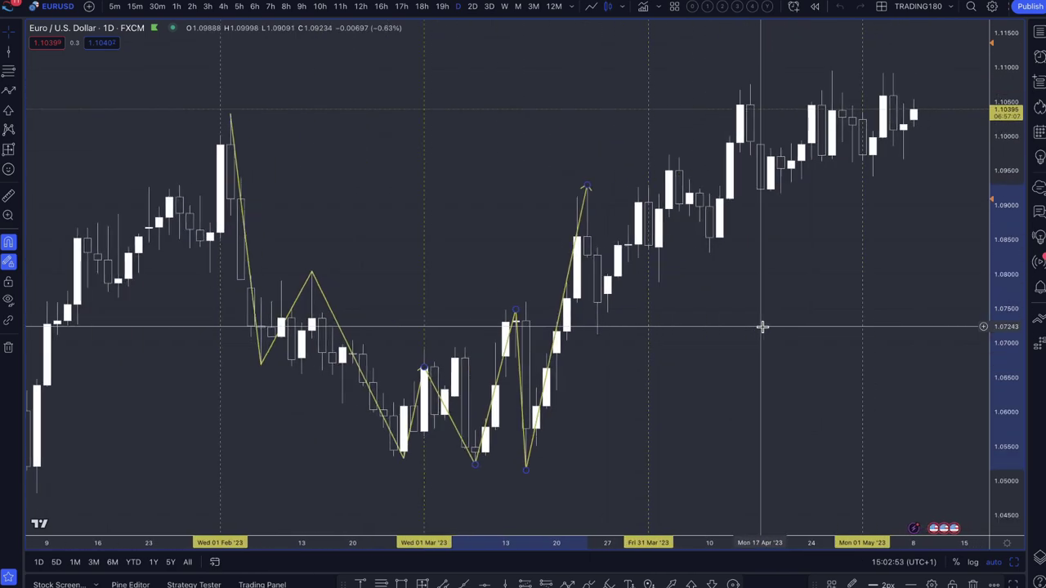
left_click(133, 563)
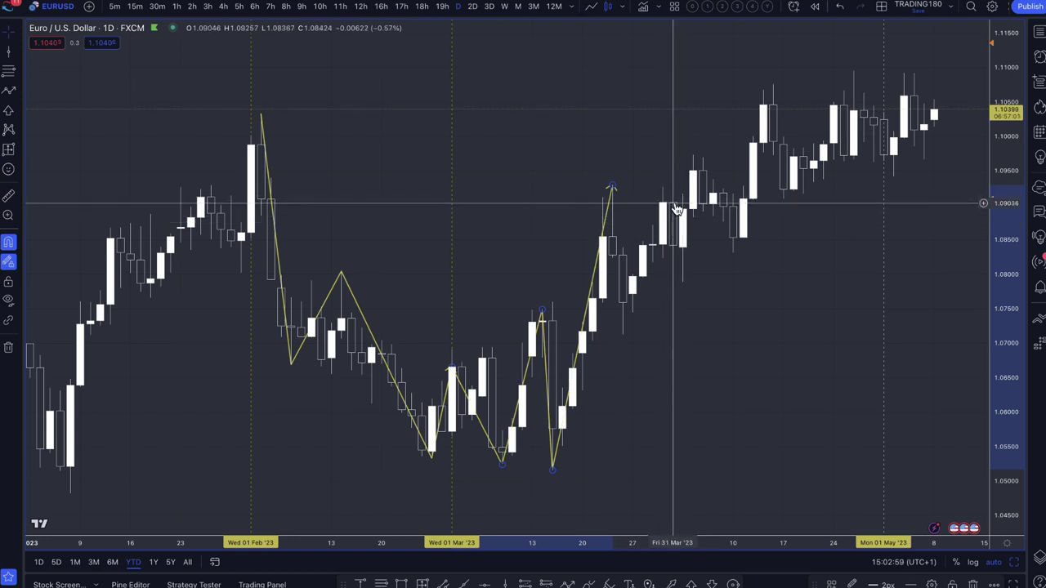
Draw a Date and Price Range over March, from the 31 March high back to 1 March at about 1.0520.
left_click(14, 129)
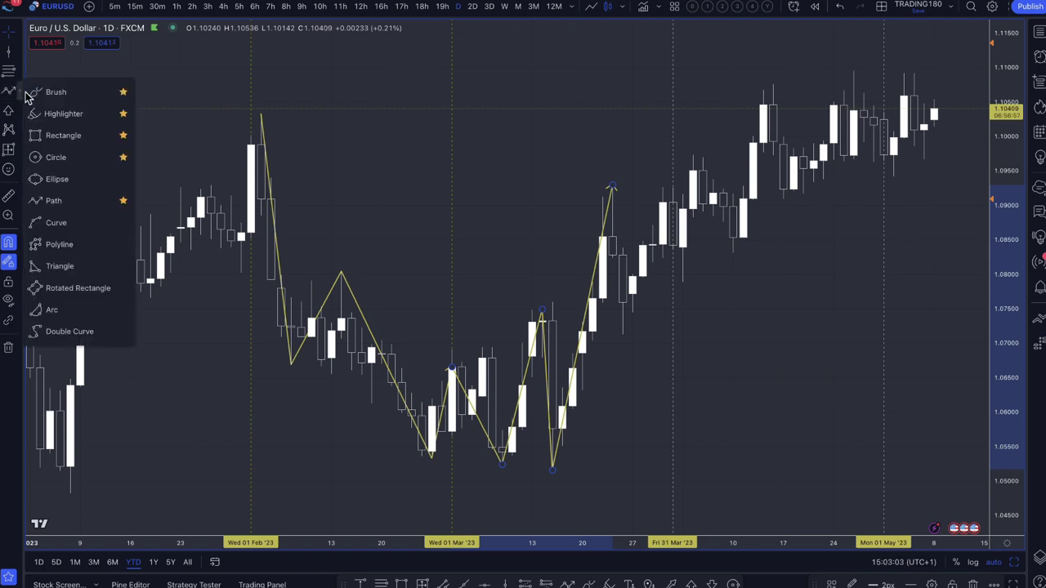
left_click(8, 149)
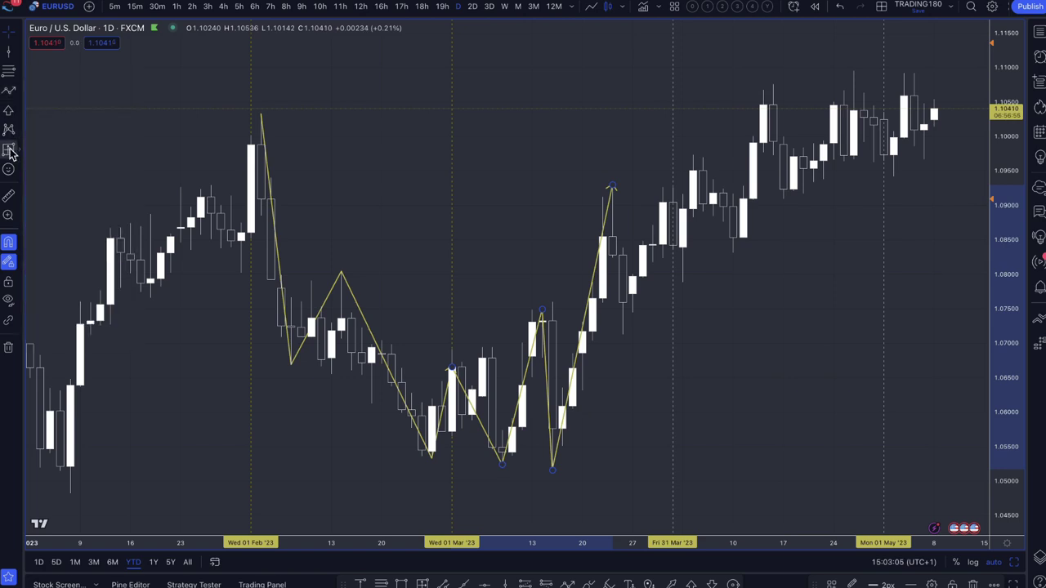
left_click(673, 188)
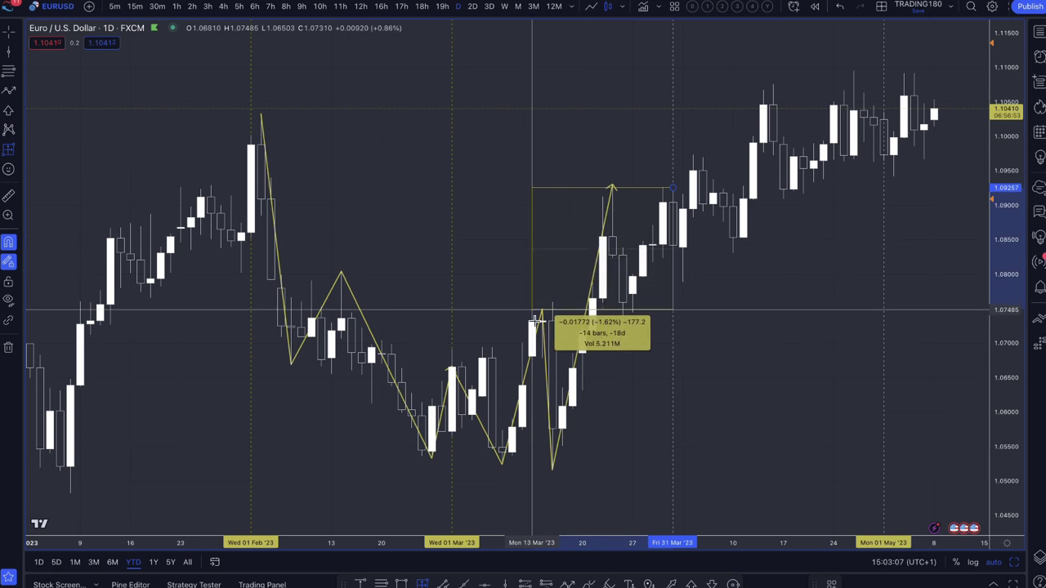
left_click(455, 473)
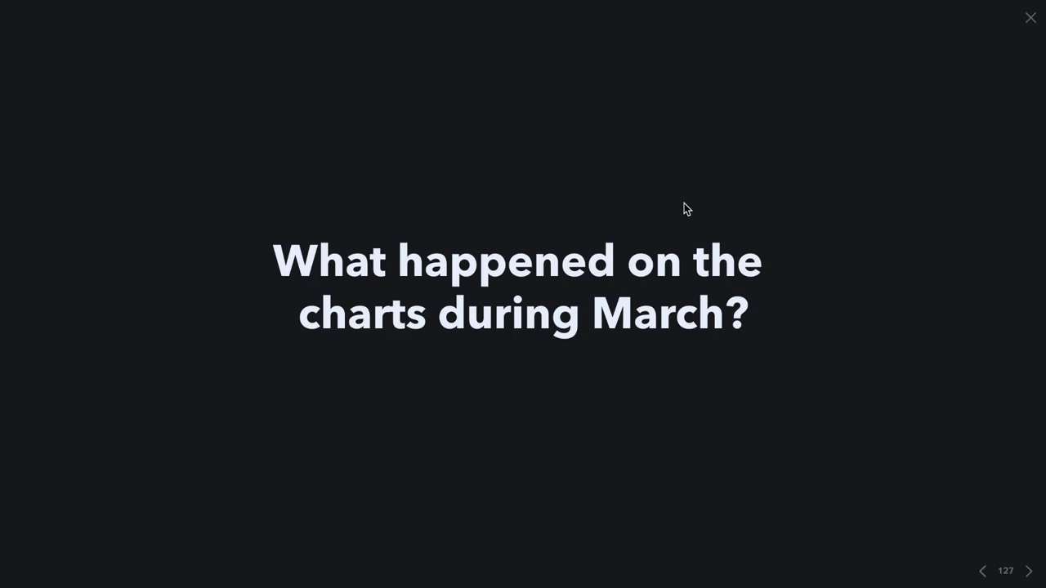
Advance to the EUR/USD Fundamental Review slide and examine the enlarged US GDP growth and inflation rate charts against the EU lines.
key("Right")
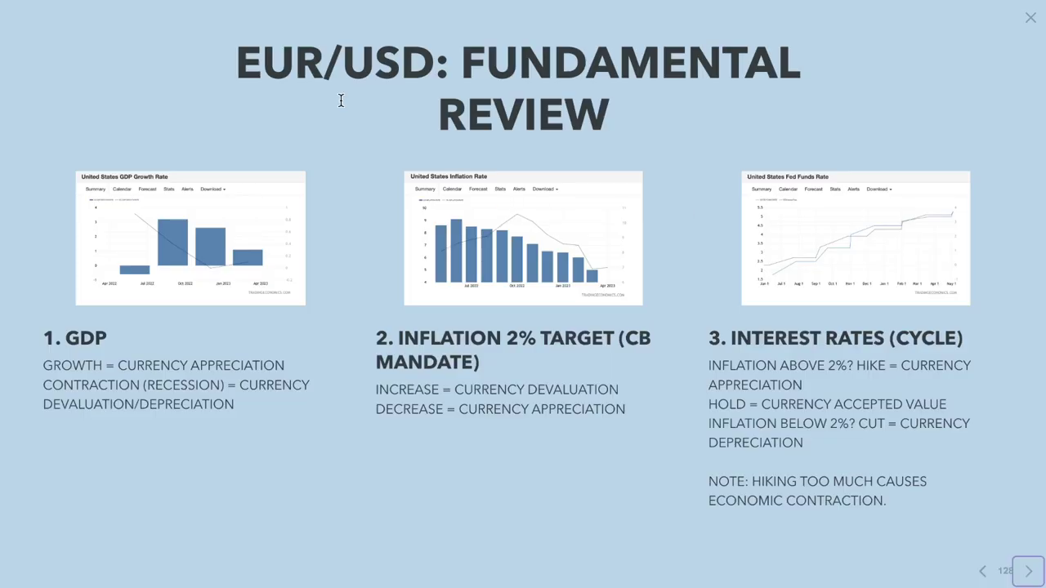
left_click(174, 235)
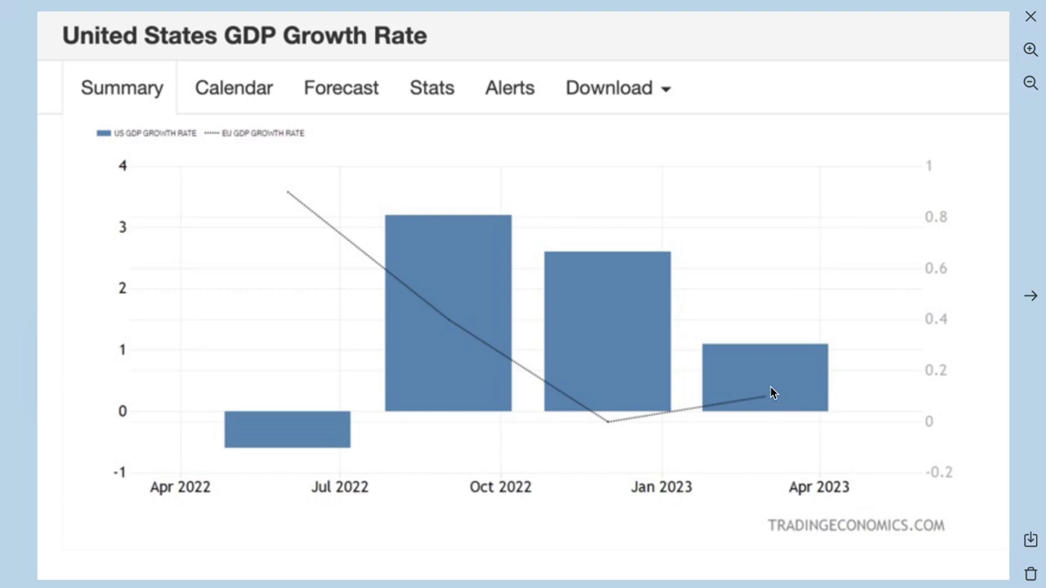
left_click(1031, 297)
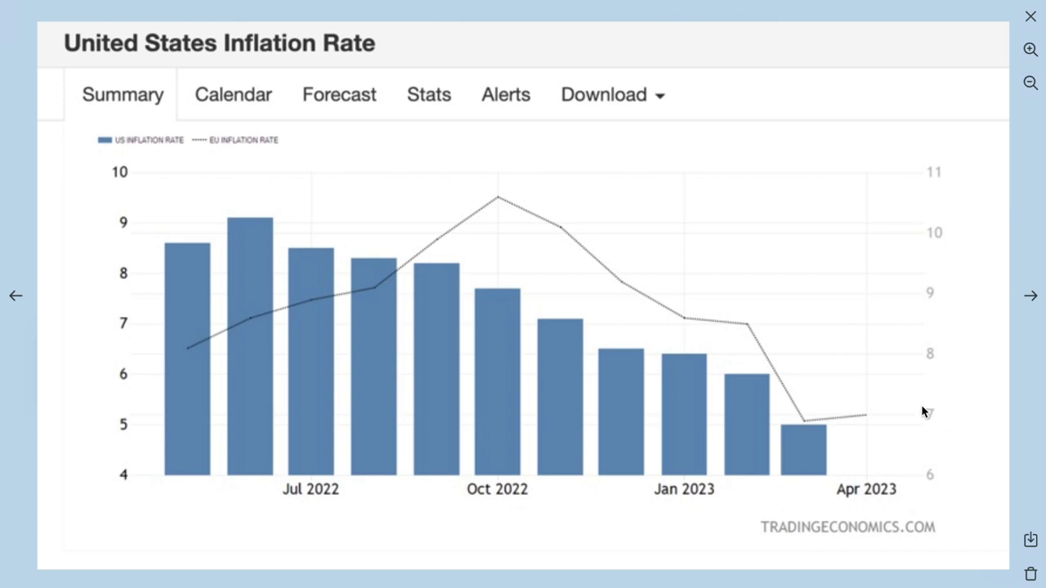
left_click(870, 413)
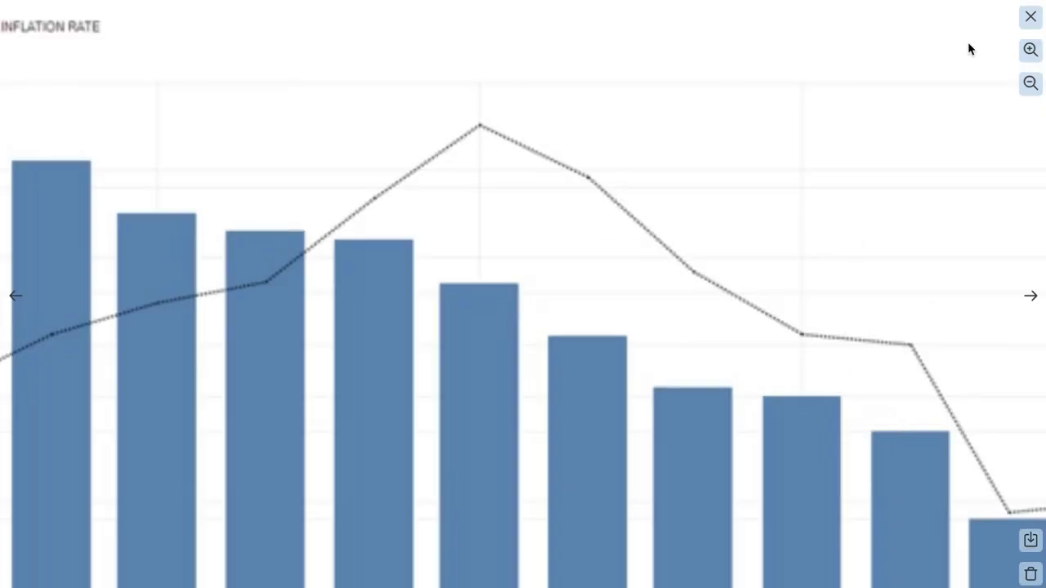
left_click(1031, 18)
left_click(596, 268)
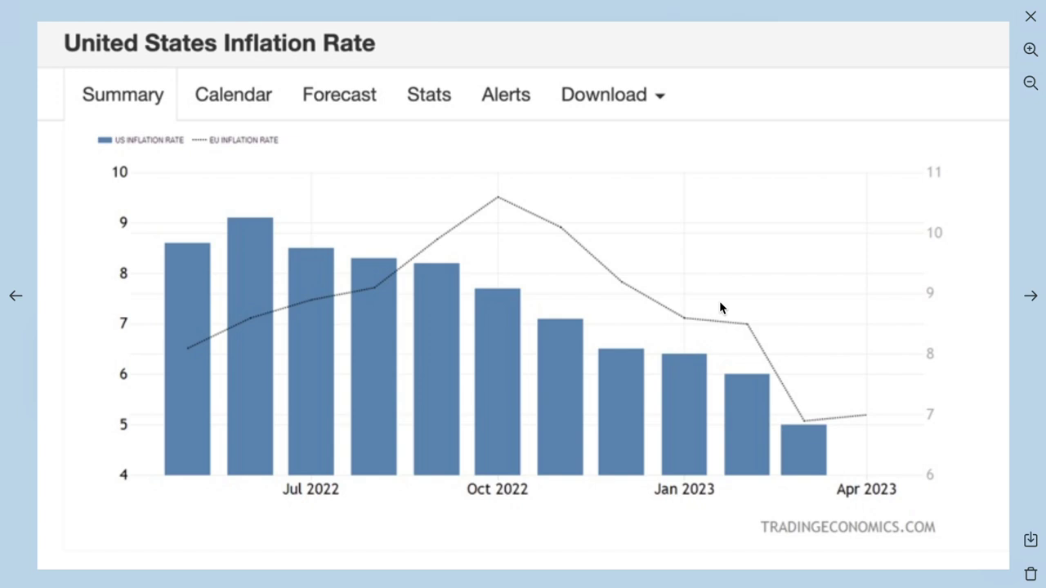
Examine the enlarged United States Fed Funds Rate chart against the ECB rate, and move on to the Notes slide.
left_click(1031, 299)
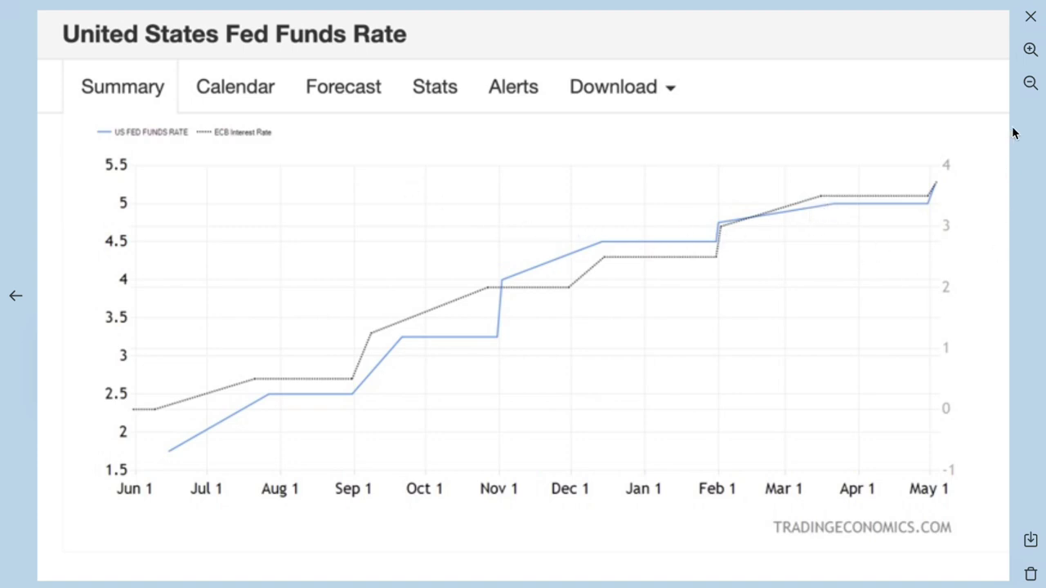
left_click(1031, 18)
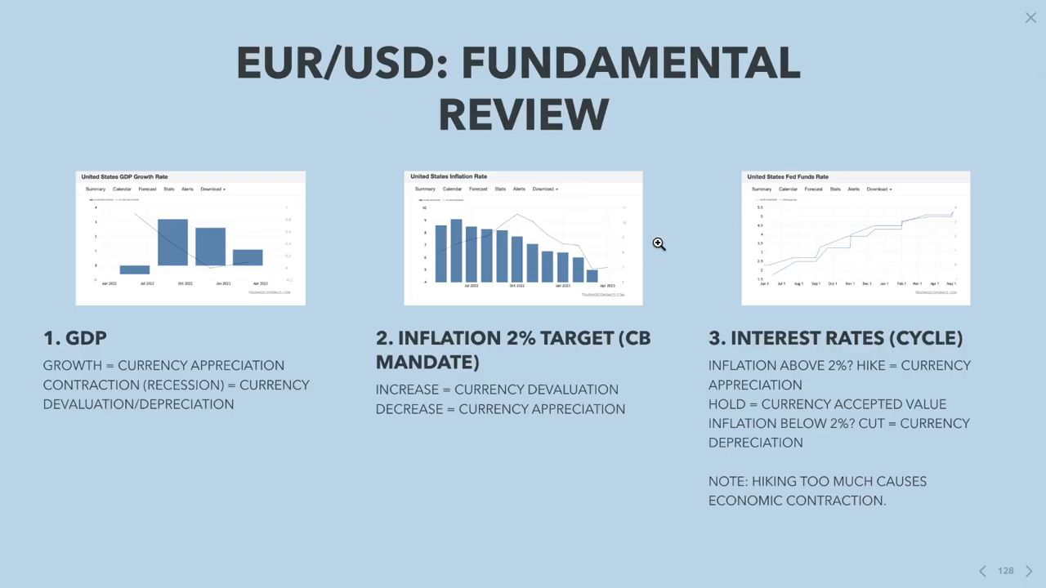
left_click(213, 3)
left_click(1031, 569)
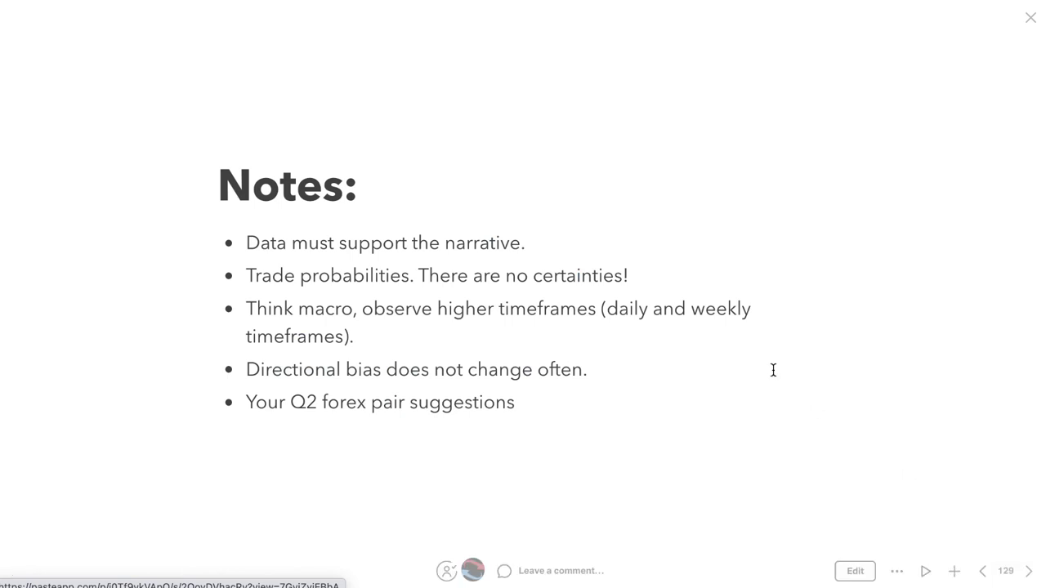
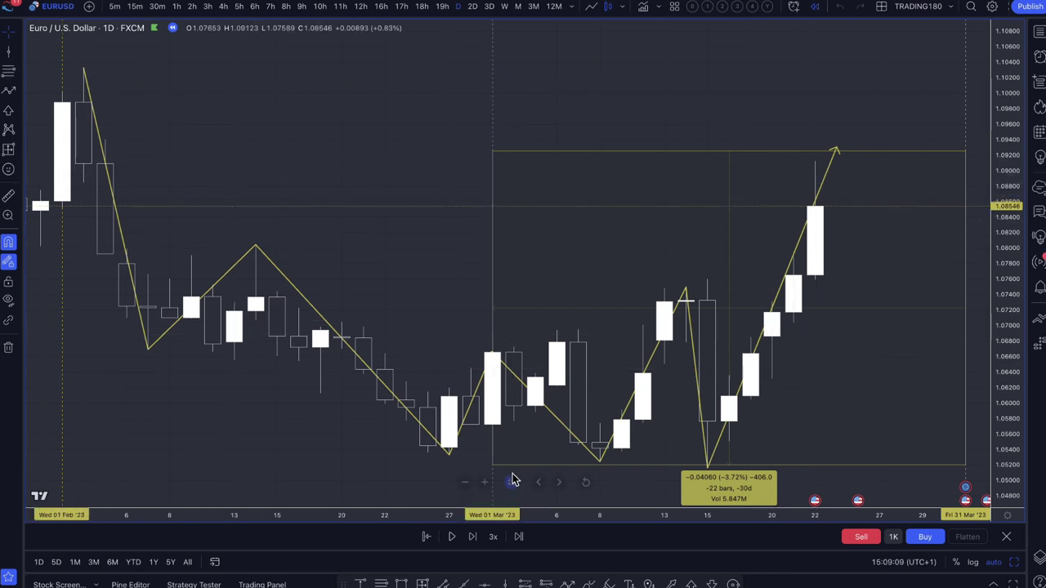
Advance the EURUSD daily replay by two bars to 24 March, and draw a Date and Price Range from the 23 March high to the 24 March low.
left_click(473, 537)
left_click(472, 537)
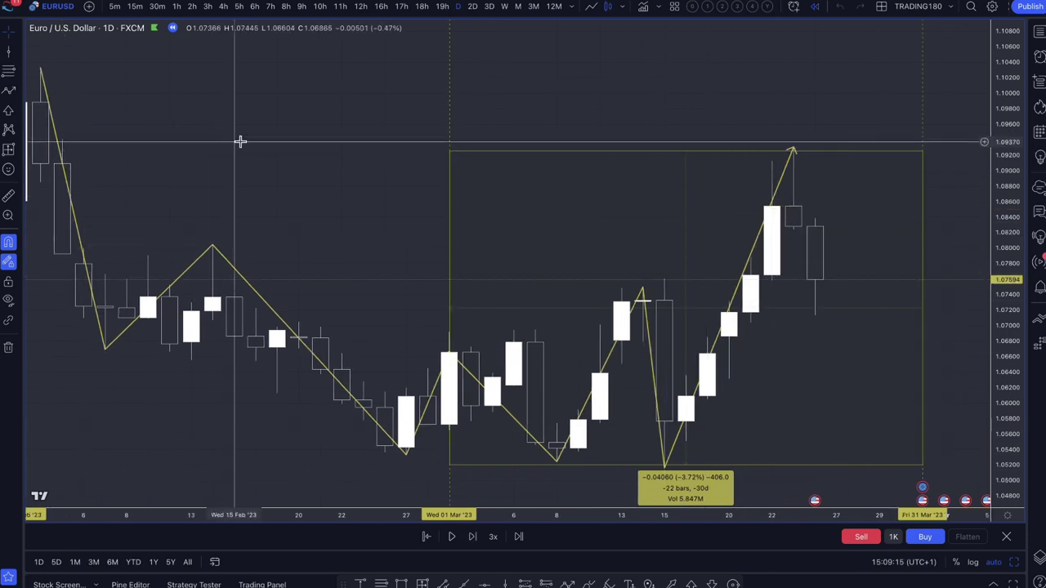
left_click(6, 151)
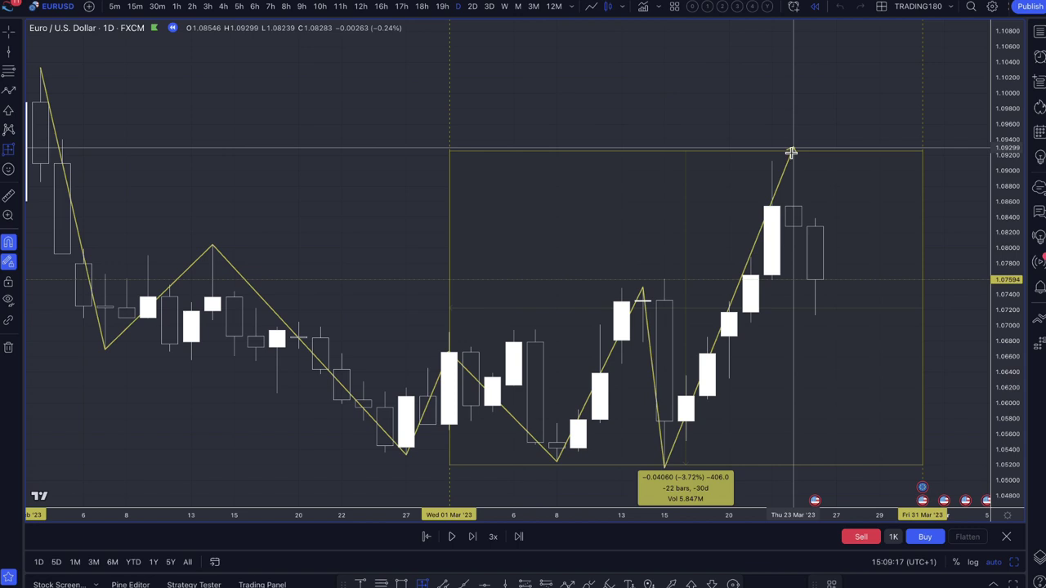
left_click(791, 152)
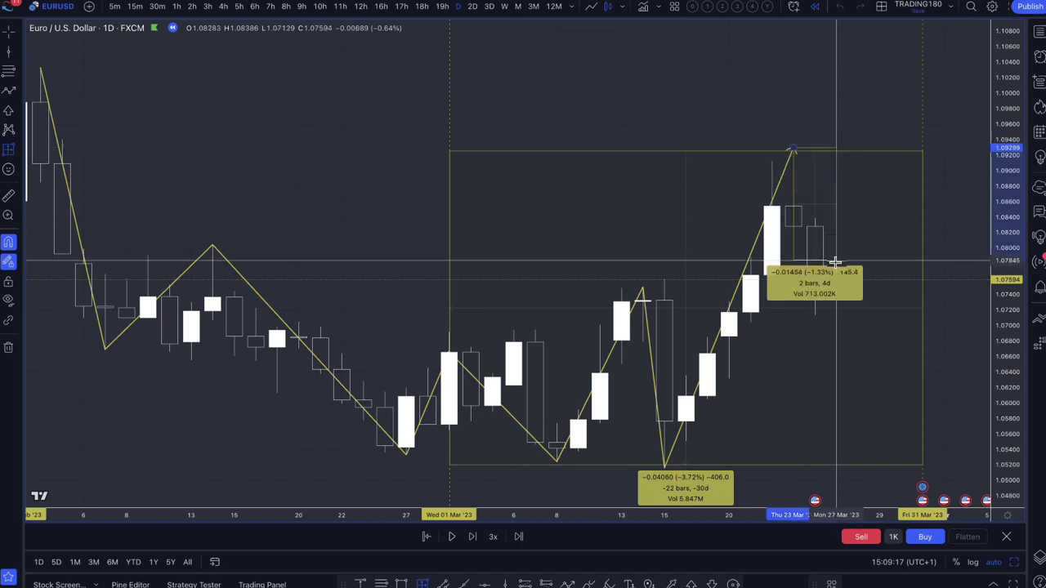
left_click(909, 316)
scroll(909, 316, "up", 2)
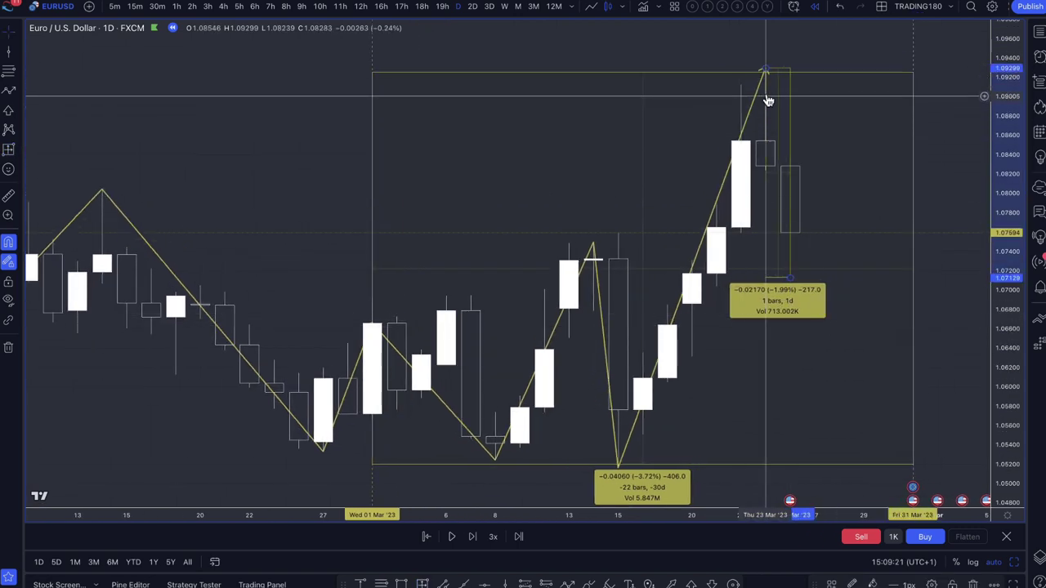
Switch EURUSD to the 15-minute timeframe and draw a rectangle zone from about 1.0899 to 1.0907, spanning 22 to 24 March.
left_click(133, 7)
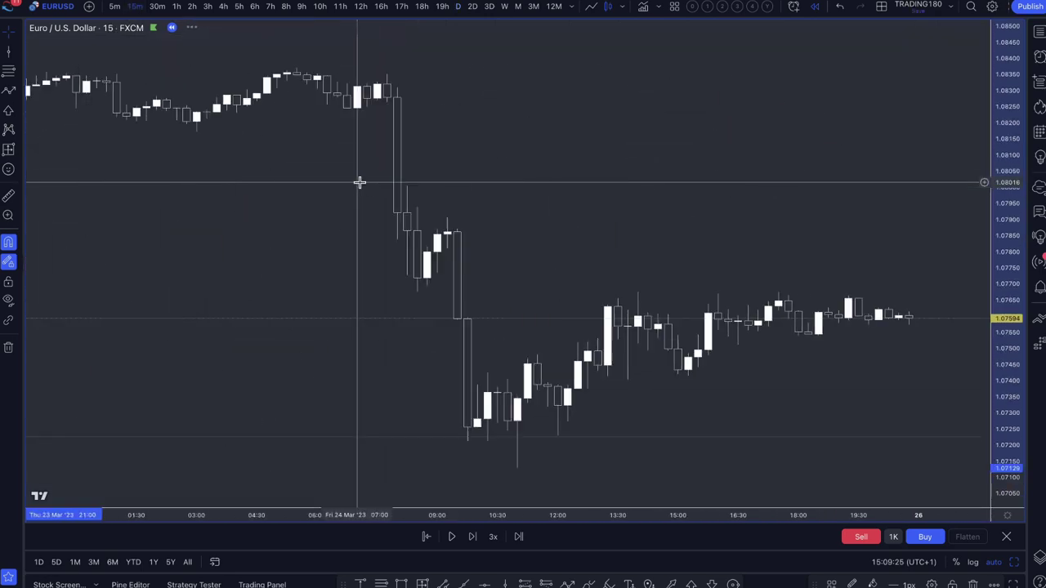
scroll(359, 181, "down", 3)
scroll(360, 181, "up", 5)
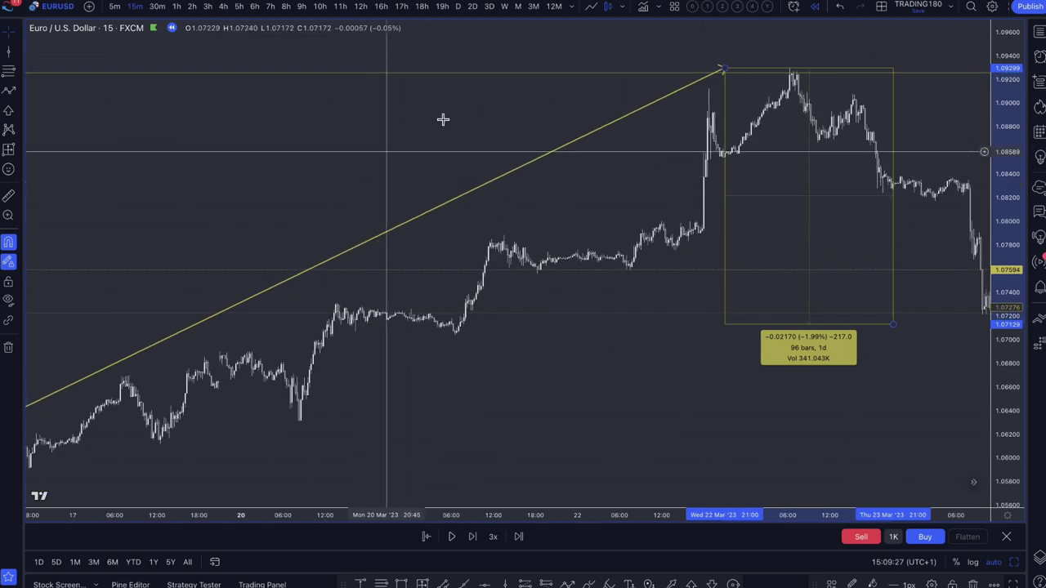
left_click(22, 94)
left_click(58, 134)
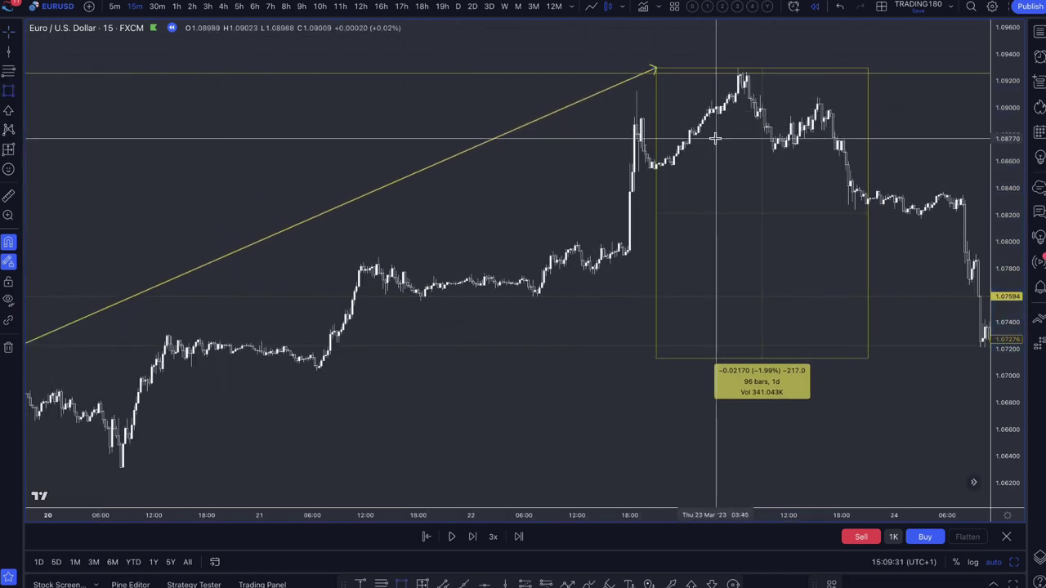
left_click(605, 109)
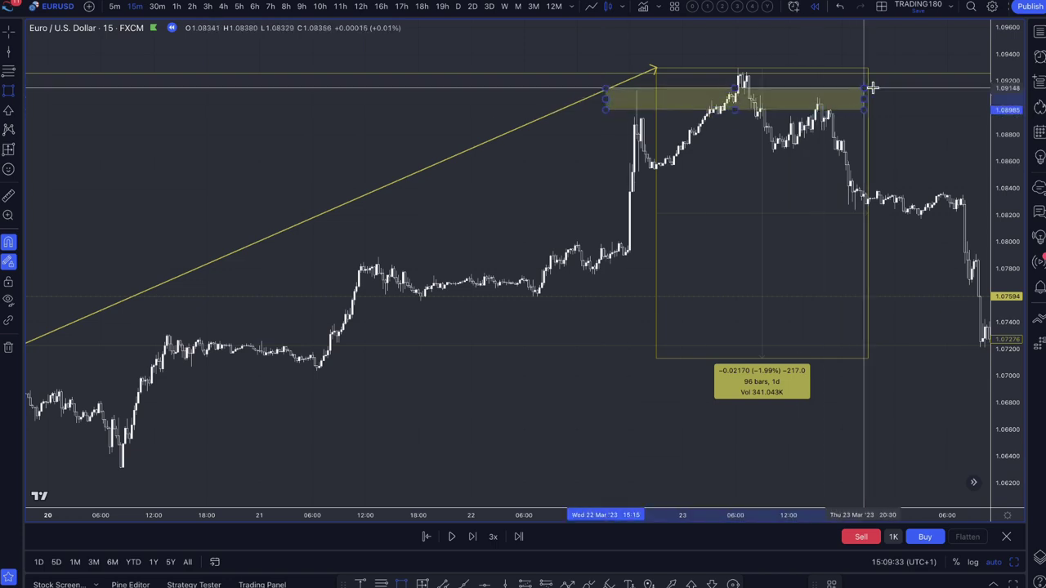
left_click(899, 98)
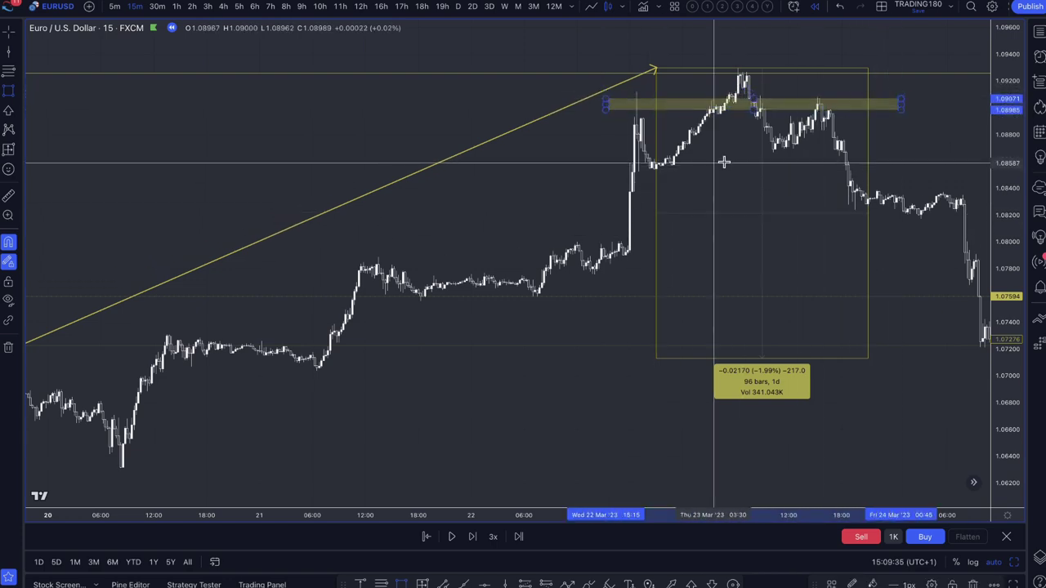
Draw a second rectangle zone below the first from about 1.0854 to 1.0867, spanning 22 March 16:30 to 24 March 07:45.
left_click(616, 169)
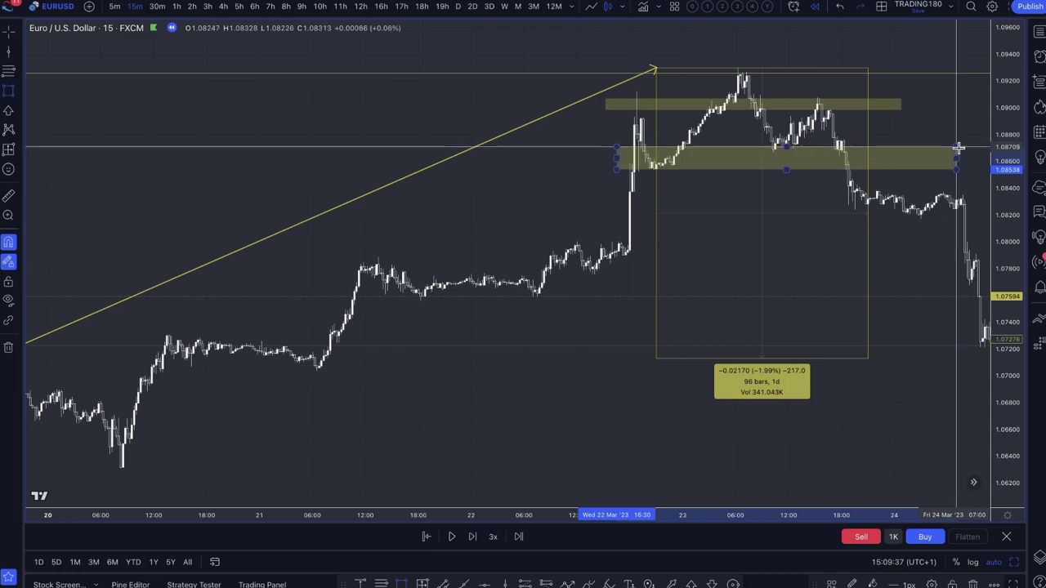
left_click(962, 152)
scroll(819, 186, "right", 5)
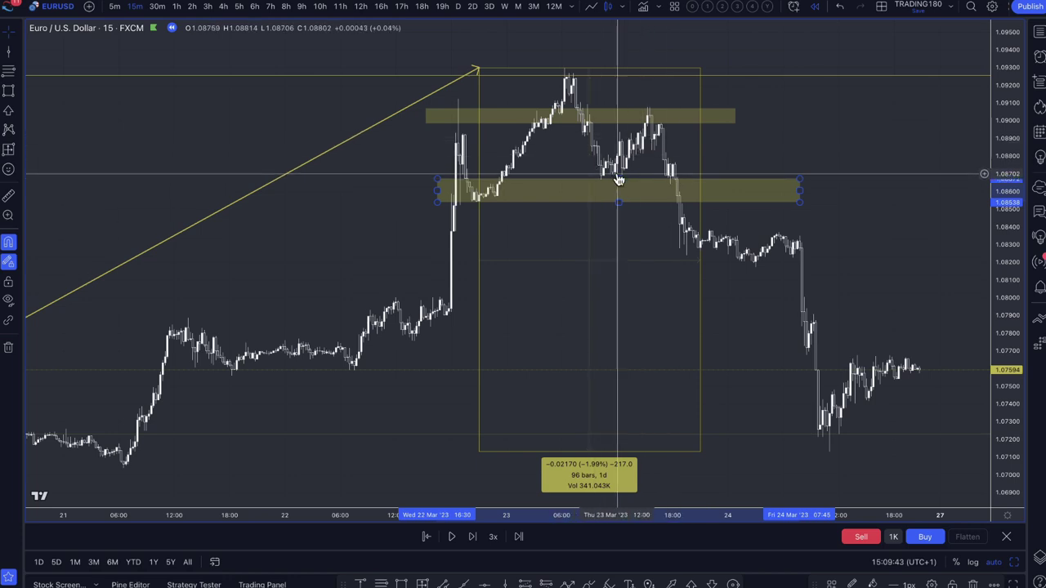
scroll(644, 299, "up", 2)
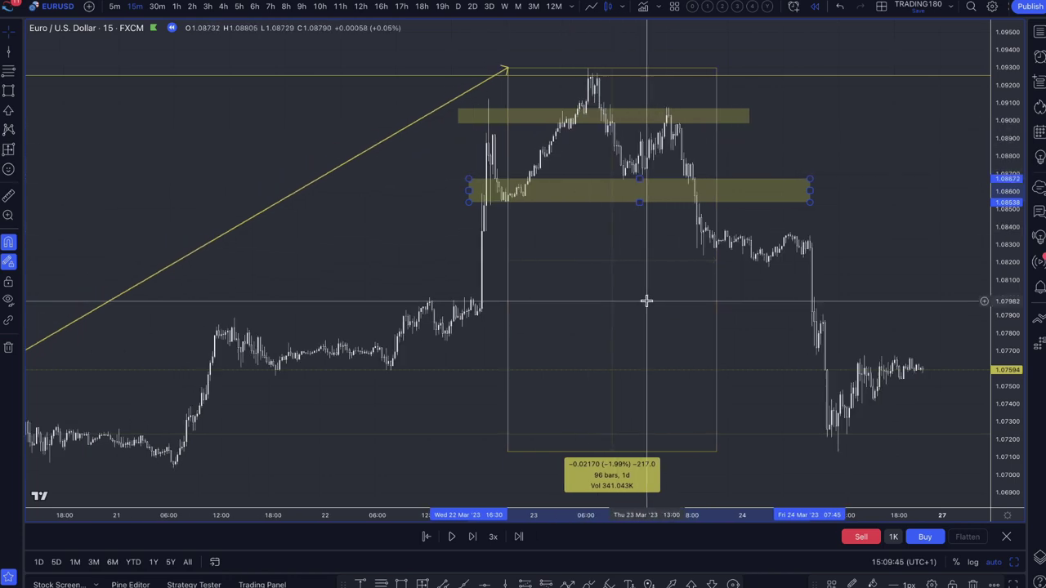
scroll(645, 299, "down", 3)
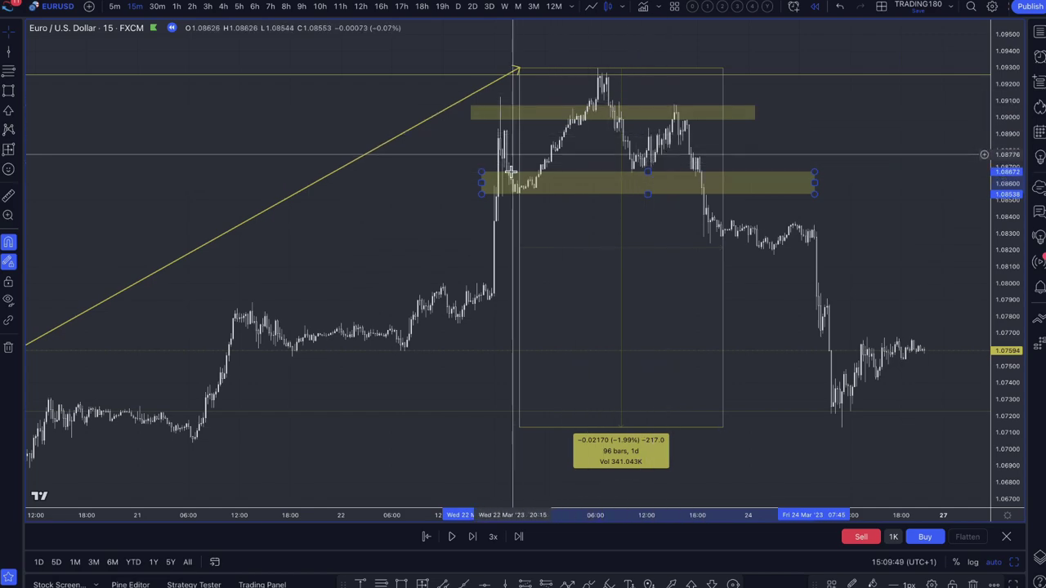
Circle the 15 March swing low, where the rising Path leg begins, using the Brush.
scroll(619, 125, "down", 5)
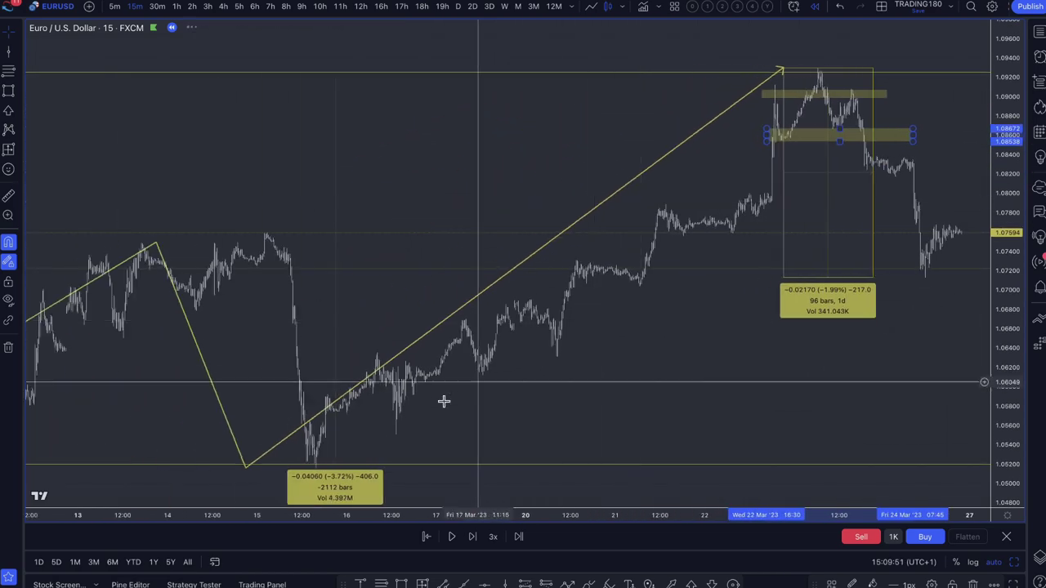
left_click(20, 94)
left_click(56, 94)
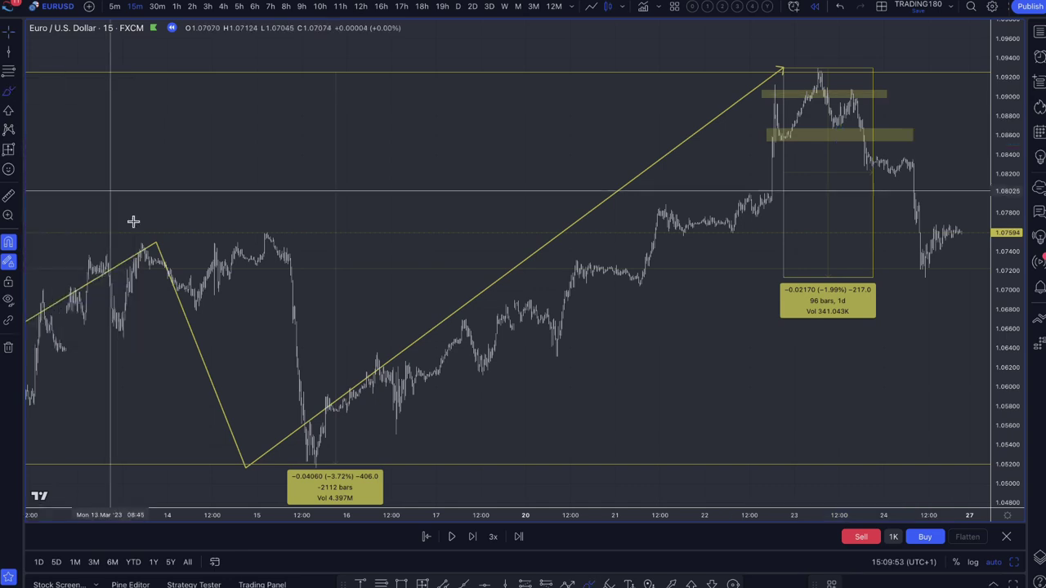
mouse_move(317, 430)
left_mouse_down()
mouse_move(287, 461)
mouse_move(327, 438)
left_mouse_up()
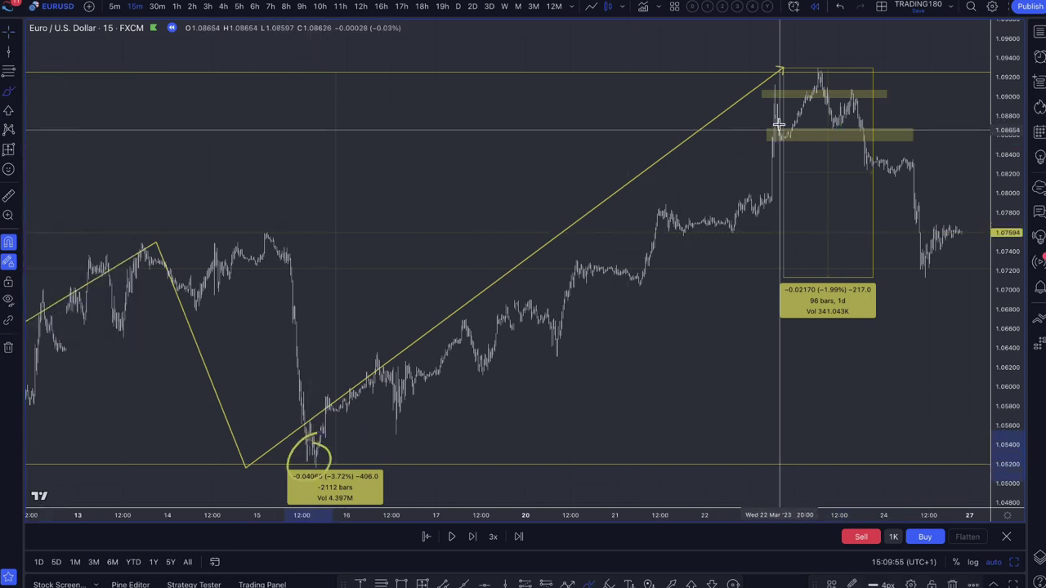
Circle the 23 March swing high on the 15-minute chart using the Brush, and return EURUSD to the daily timeframe.
left_click_drag(823, 51, 830, 86)
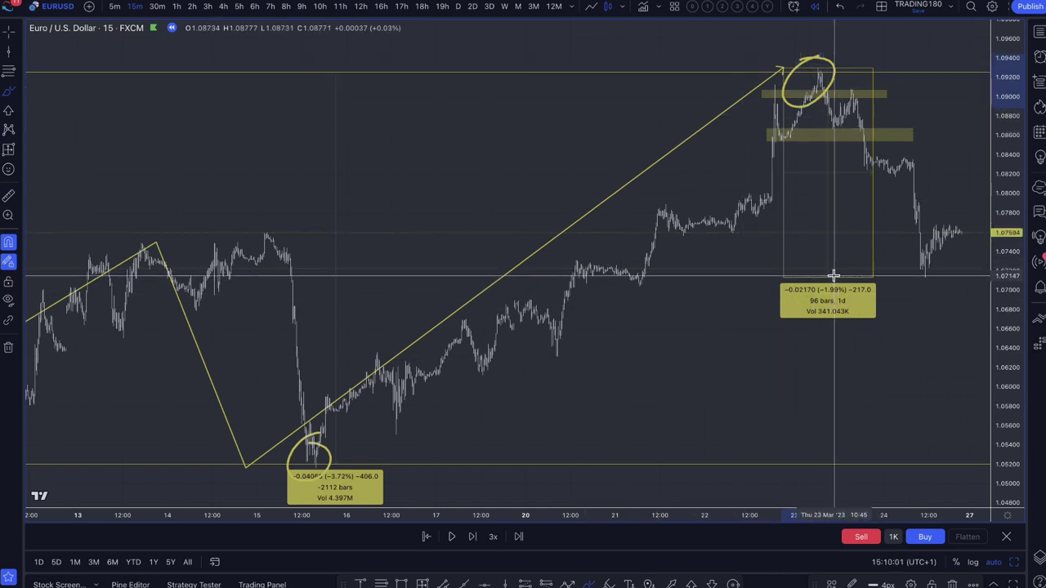
left_click(460, 7)
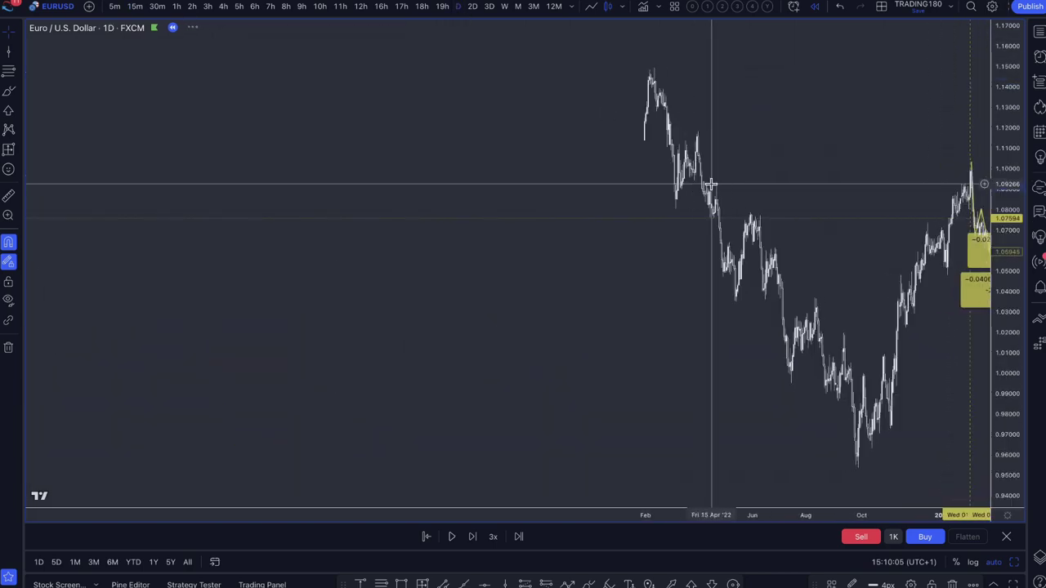
left_click(132, 563)
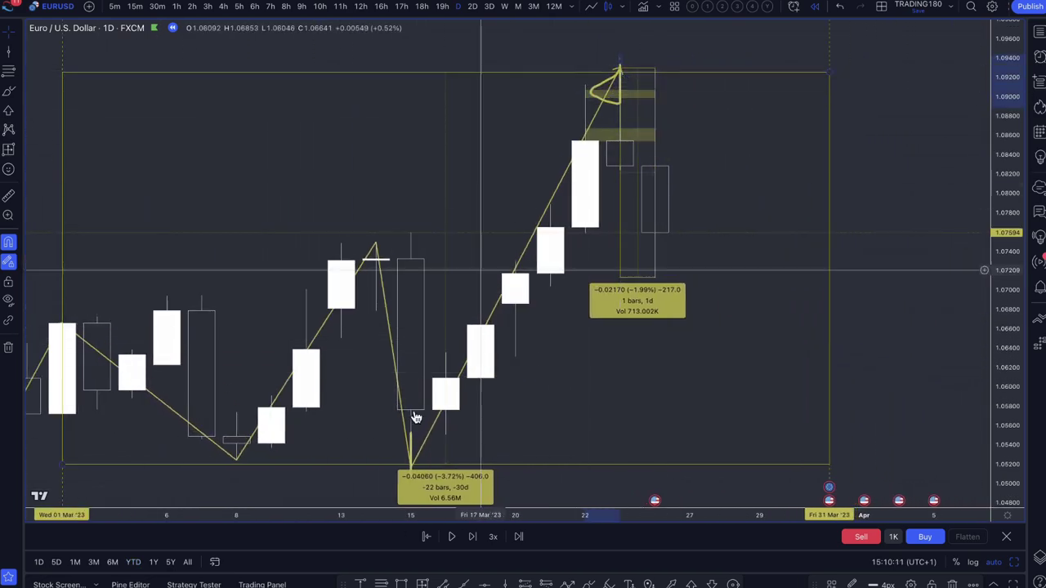
Draw a Fib Retracement from the 23 March high at 1.09299 to the 15 March low at 1.05160, and remove the 23–24 March Date and Price Range.
left_click(6, 69)
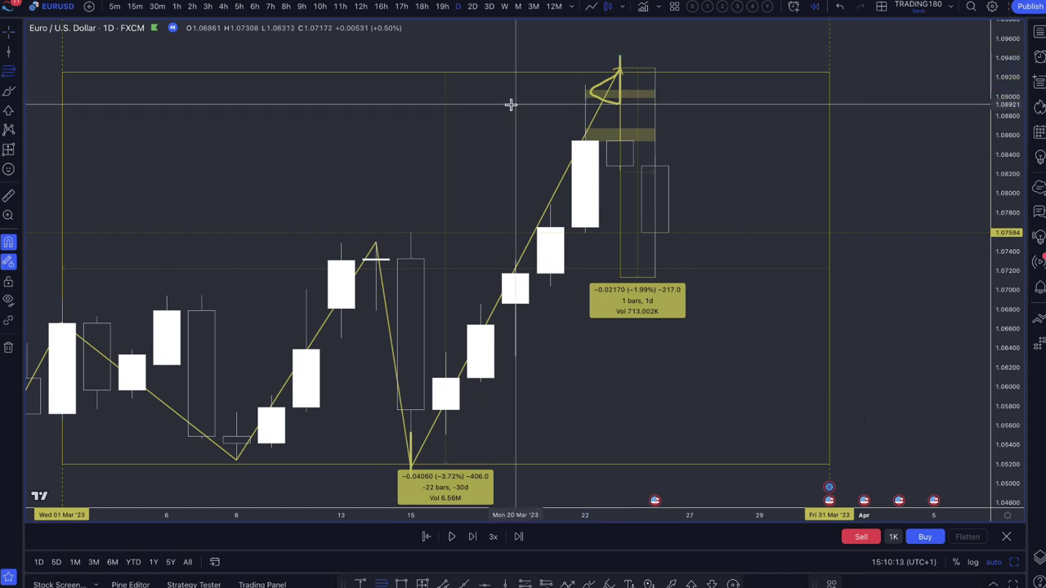
left_click(622, 62)
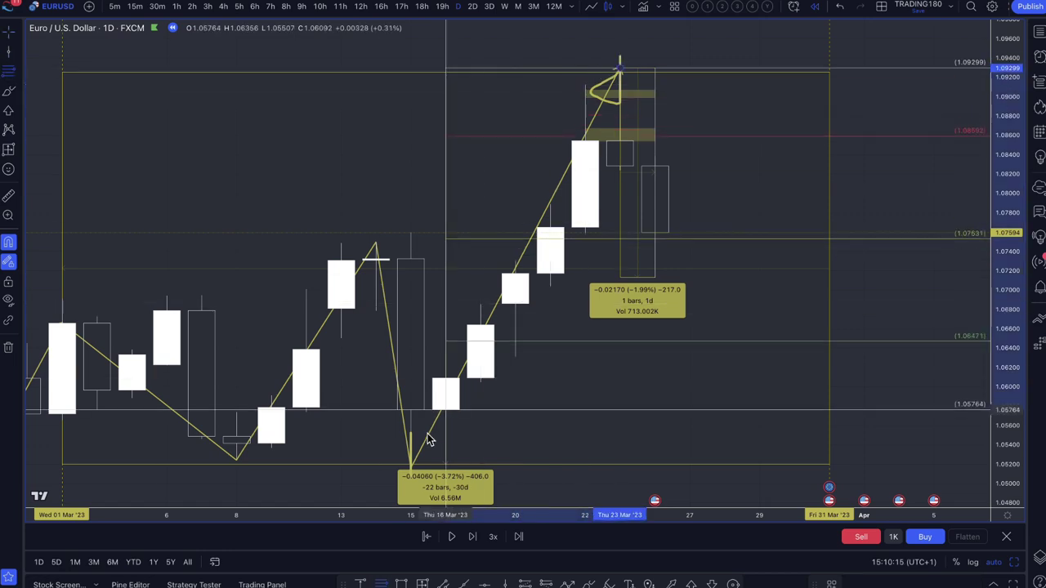
left_click(411, 466)
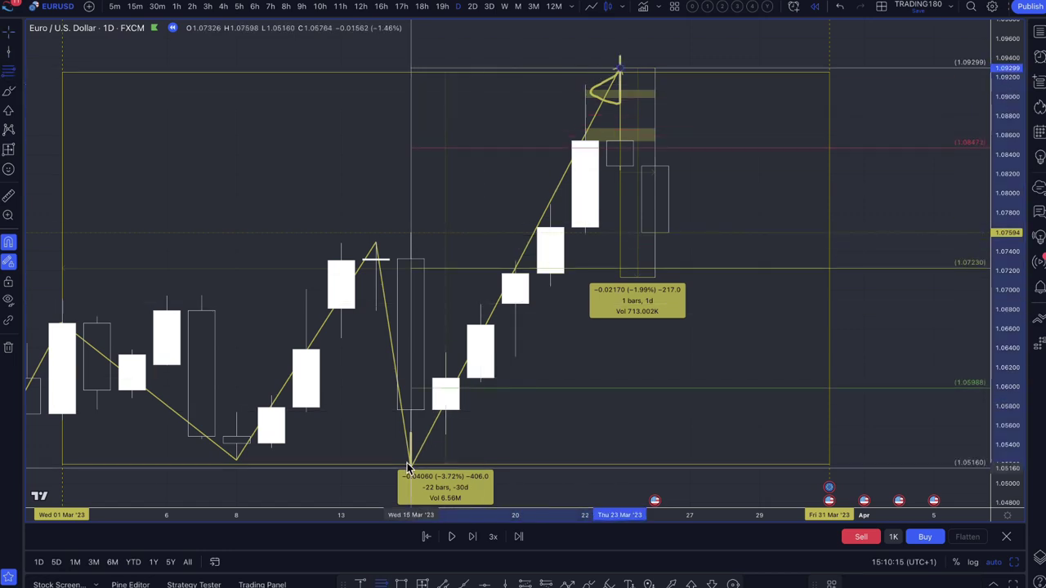
left_click(761, 253)
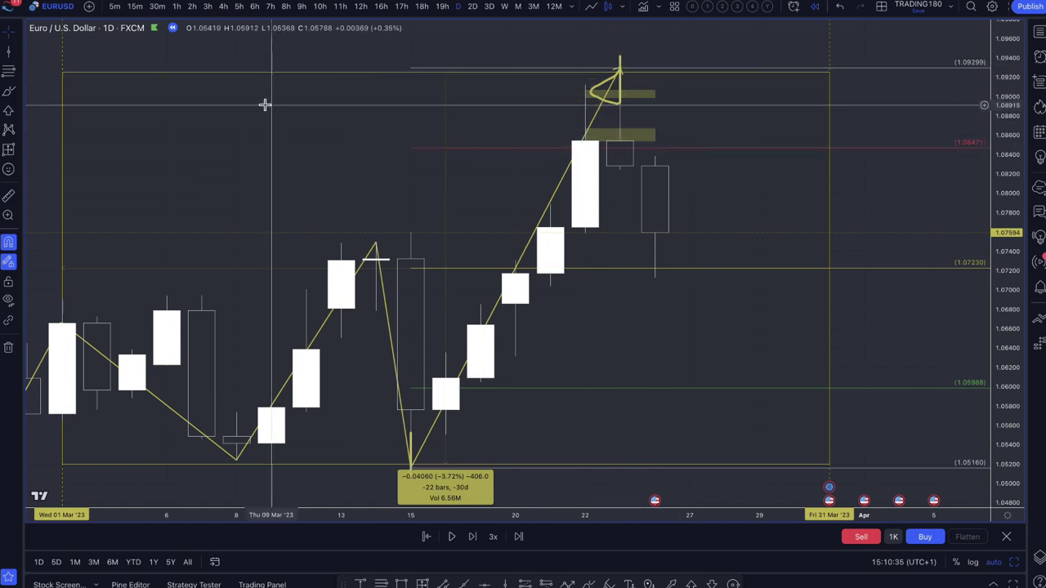
With the Brush, circle the 24 March low at the 1.07230 retracement level and the area around the 22–23 March highs.
left_click(7, 92)
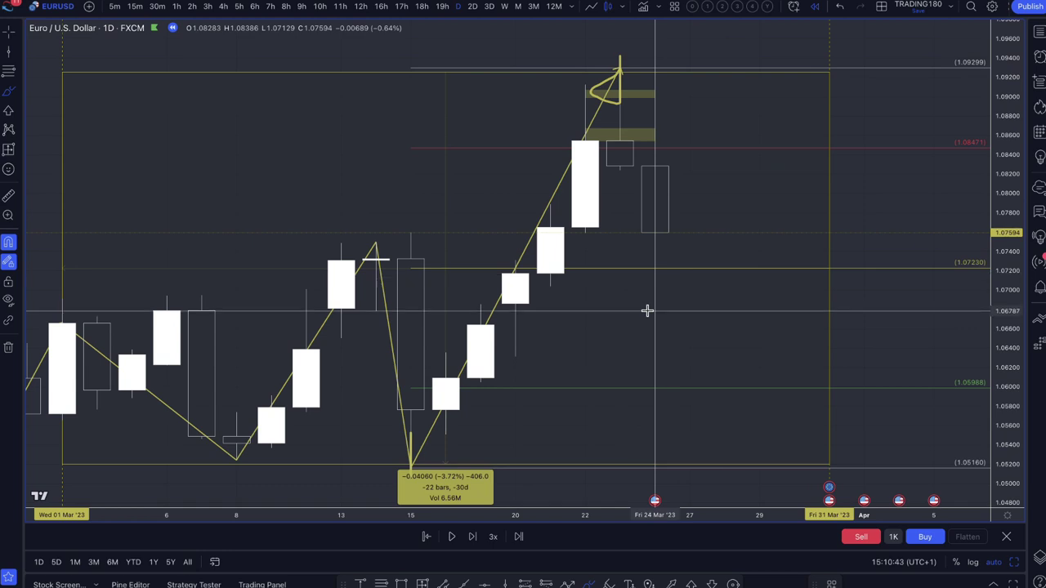
mouse_move(654, 264)
left_mouse_down()
mouse_move(645, 292)
mouse_move(649, 270)
left_mouse_up()
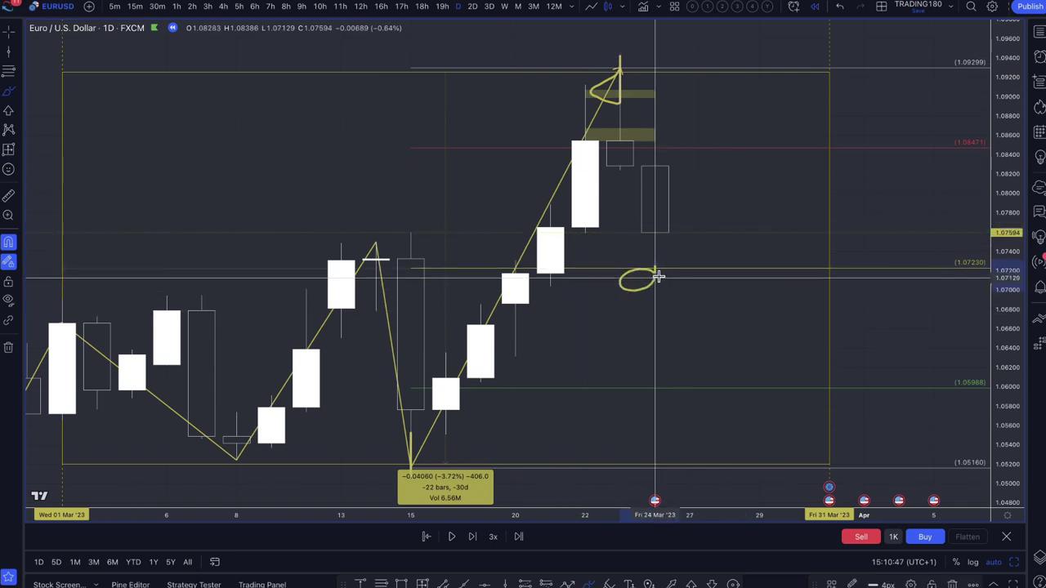
scroll(673, 325, "down", 3)
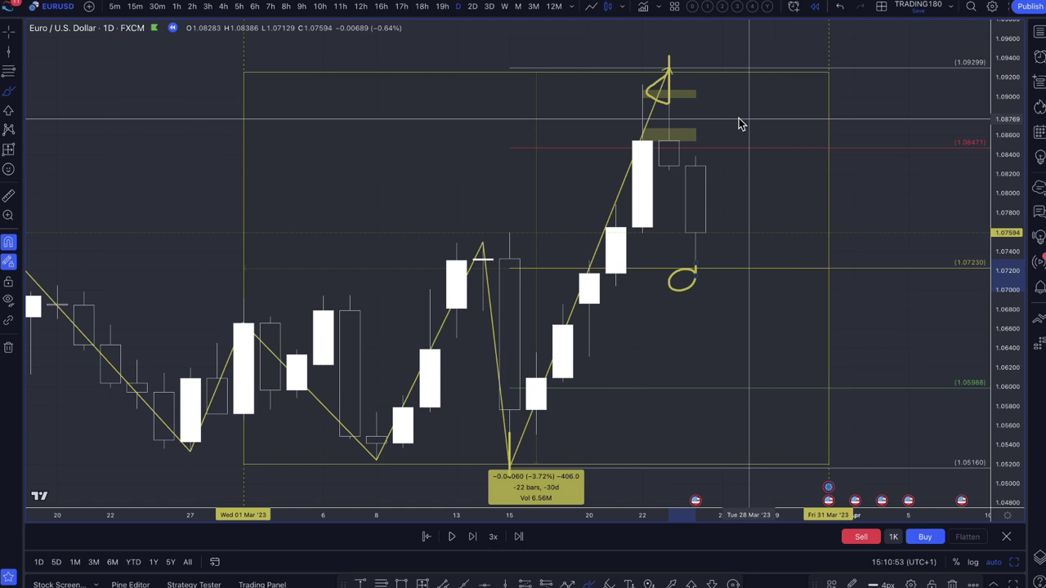
mouse_move(715, 88)
left_mouse_down()
mouse_move(702, 62)
mouse_move(622, 114)
mouse_move(722, 77)
left_mouse_up()
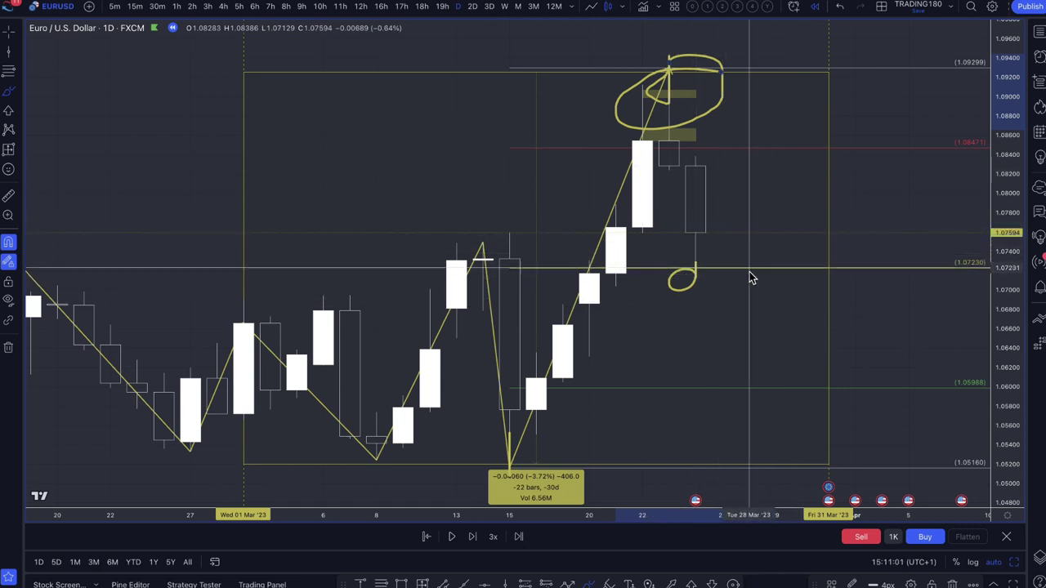
Brush a rising arrow from about 1.074 at 27 March to about 1.0935, just past the 31 March line.
mouse_move(722, 260)
left_mouse_down()
mouse_move(855, 60)
mouse_move(847, 121)
left_mouse_up()
scroll(689, 335, "down", 3)
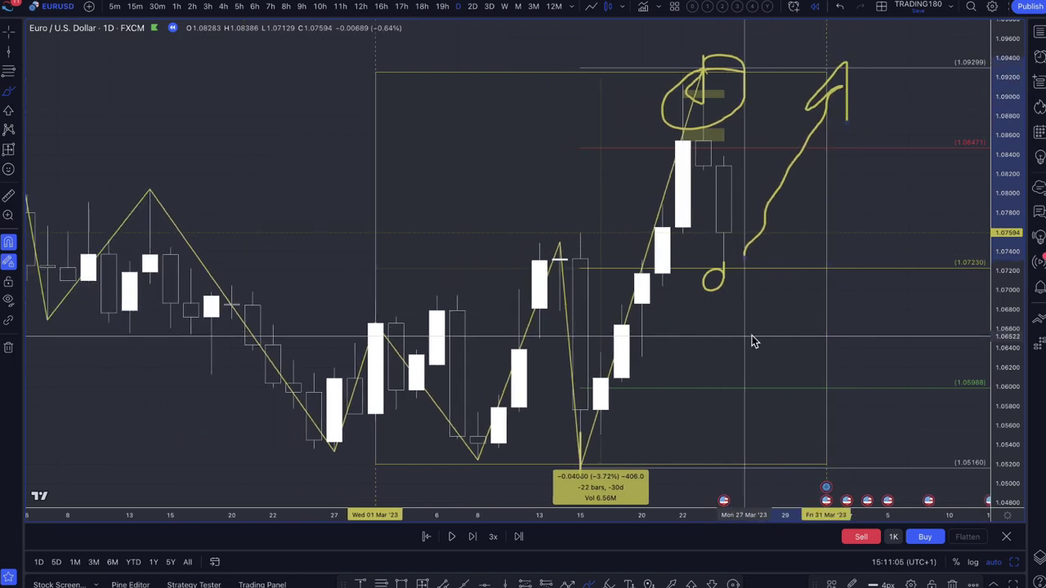
scroll(754, 342, "down", 2)
scroll(754, 283, "up", 1)
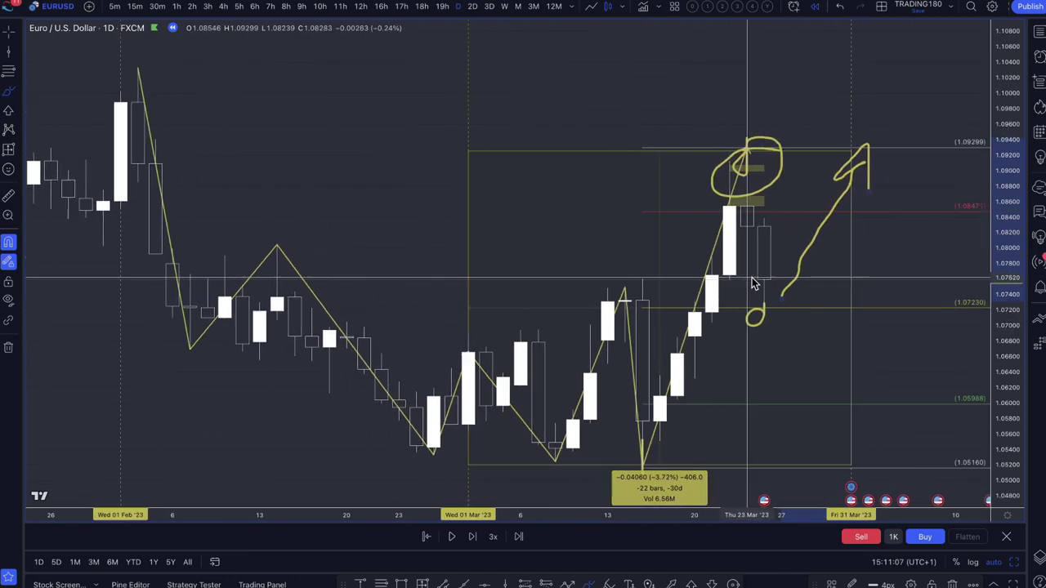
scroll(754, 283, "up", 1)
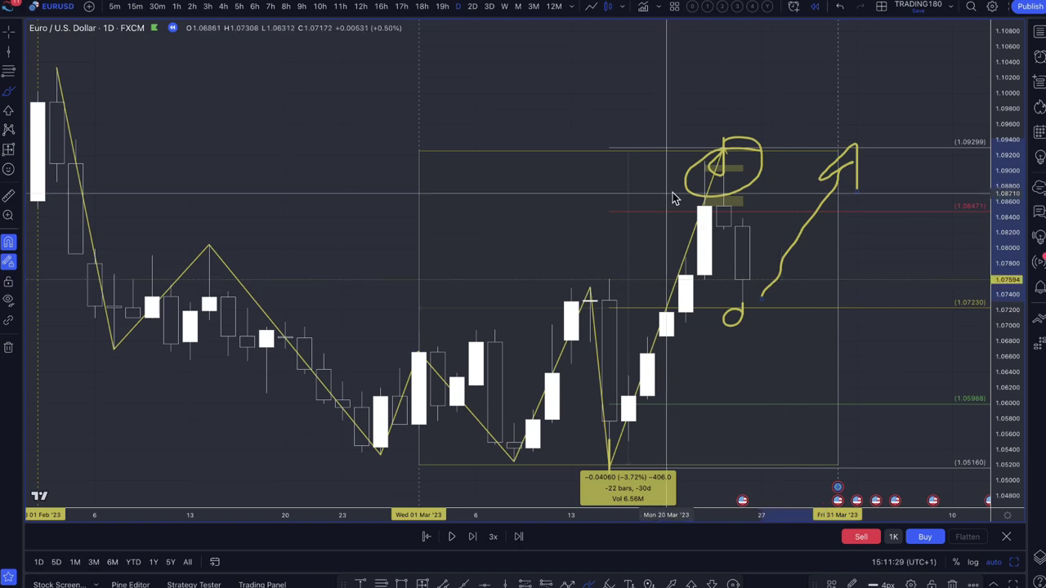
Examine the March rally and pullback against the retracement levels on the 3-hour timeframe, and return EURUSD to the daily timeframe.
left_click(207, 7)
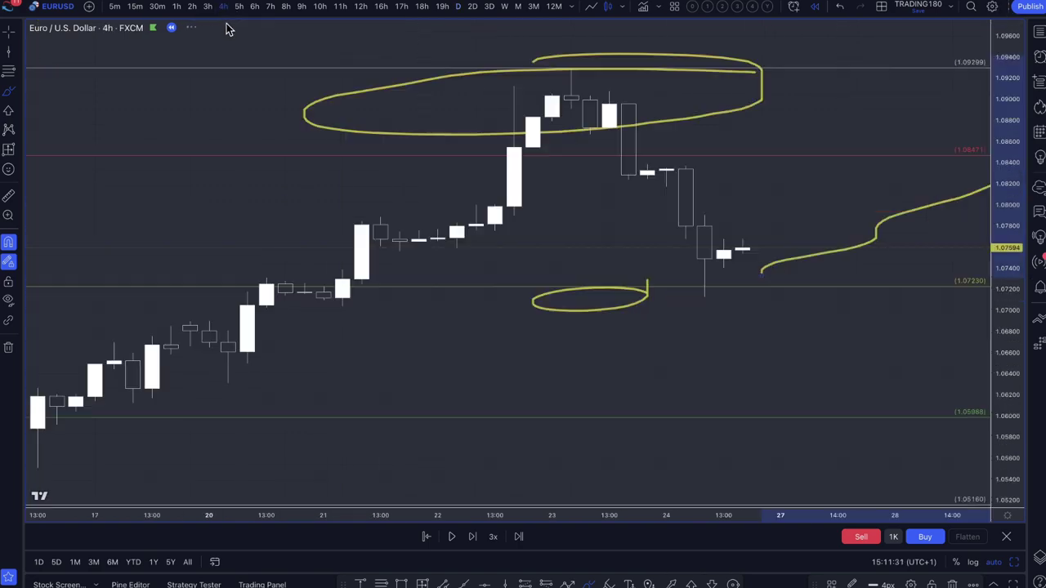
scroll(441, 245, "up", 4)
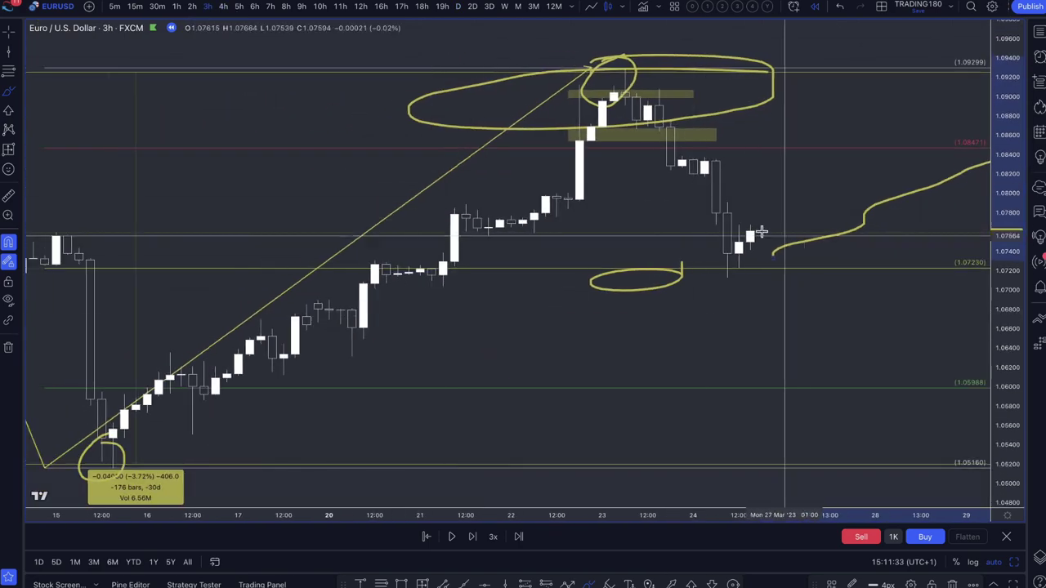
scroll(768, 270, "down", 3)
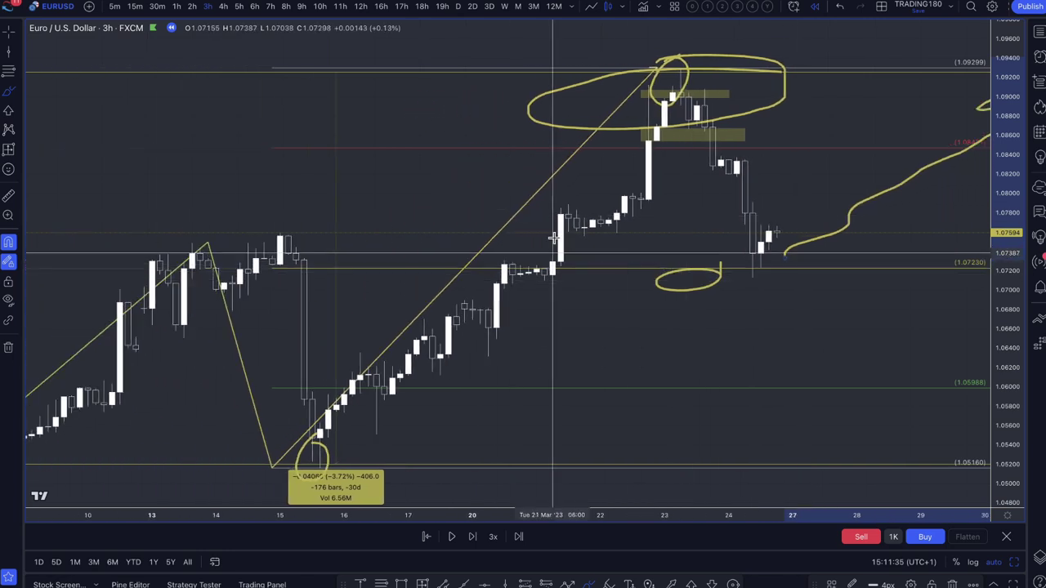
left_click(458, 7)
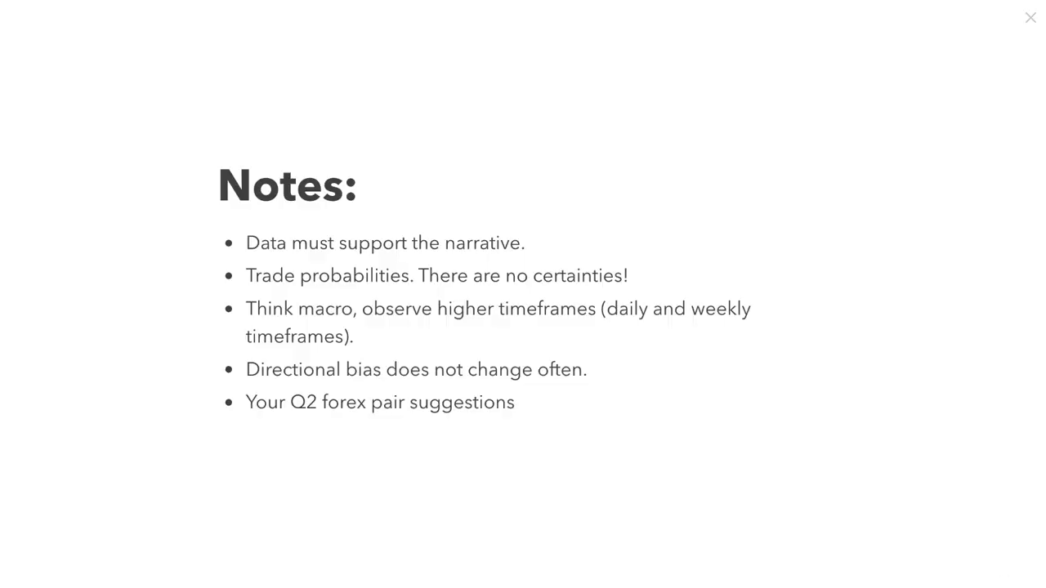